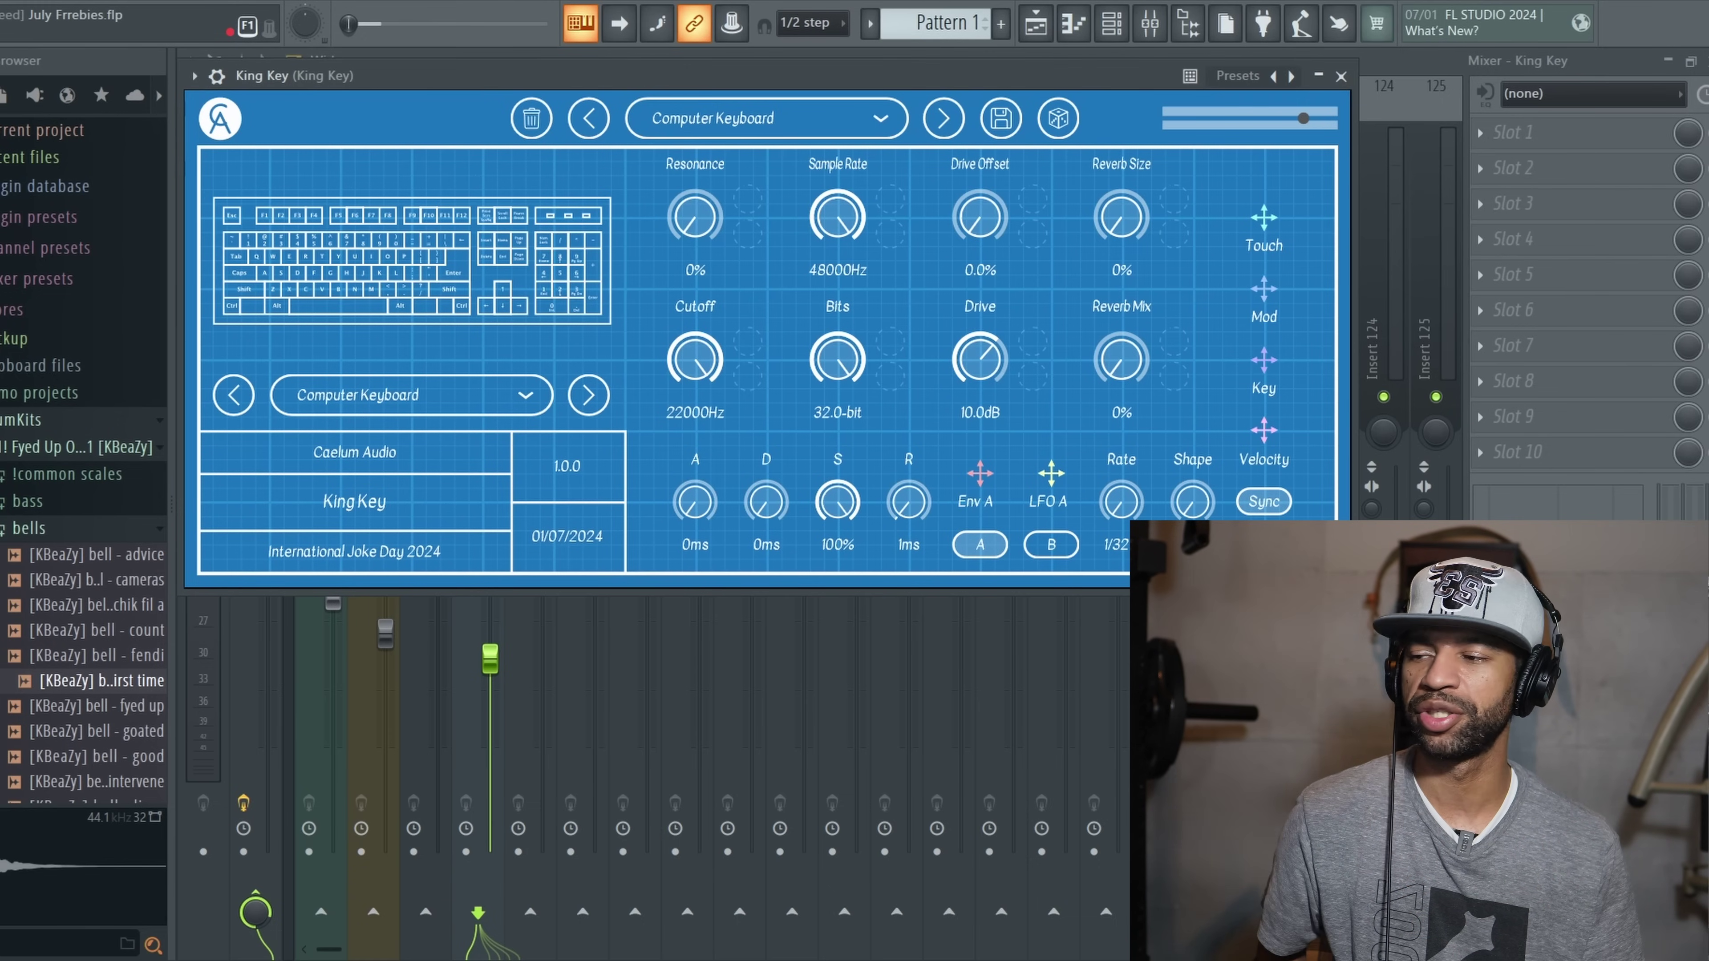
- Start playback, nudge the King Key window up, then close it
key(space)
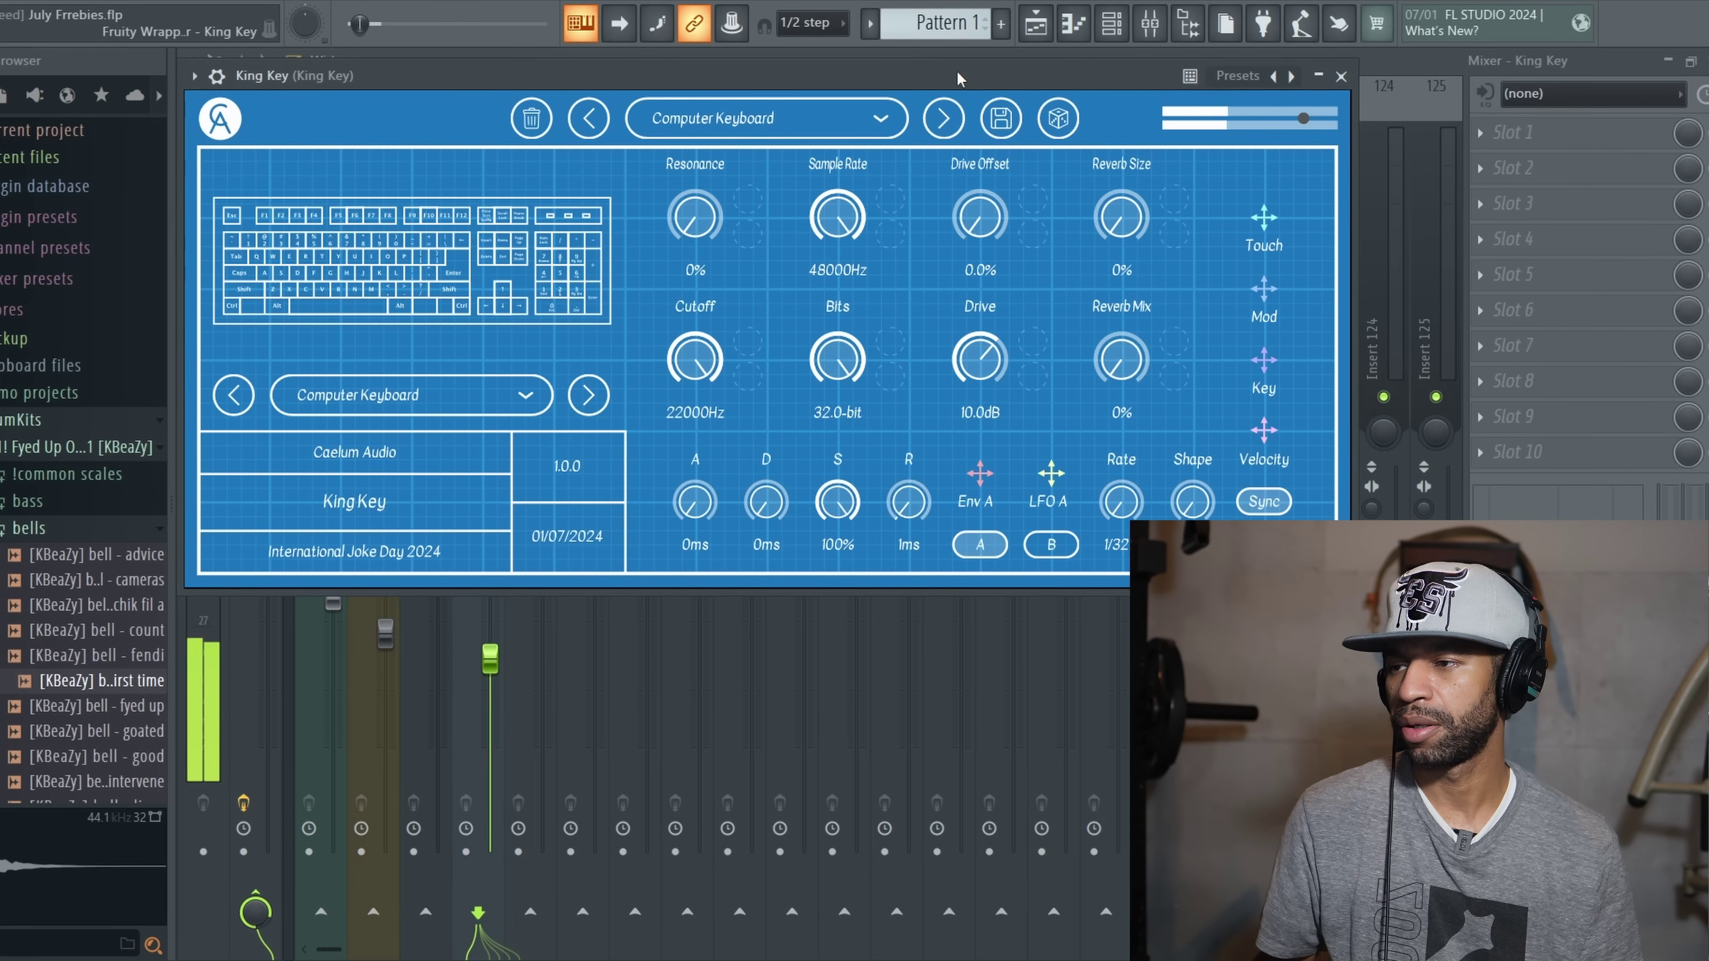
mouse_move(957, 74)
mouse_down()
mouse_move(1000, 90)
mouse_move(954, 89)
mouse_up()
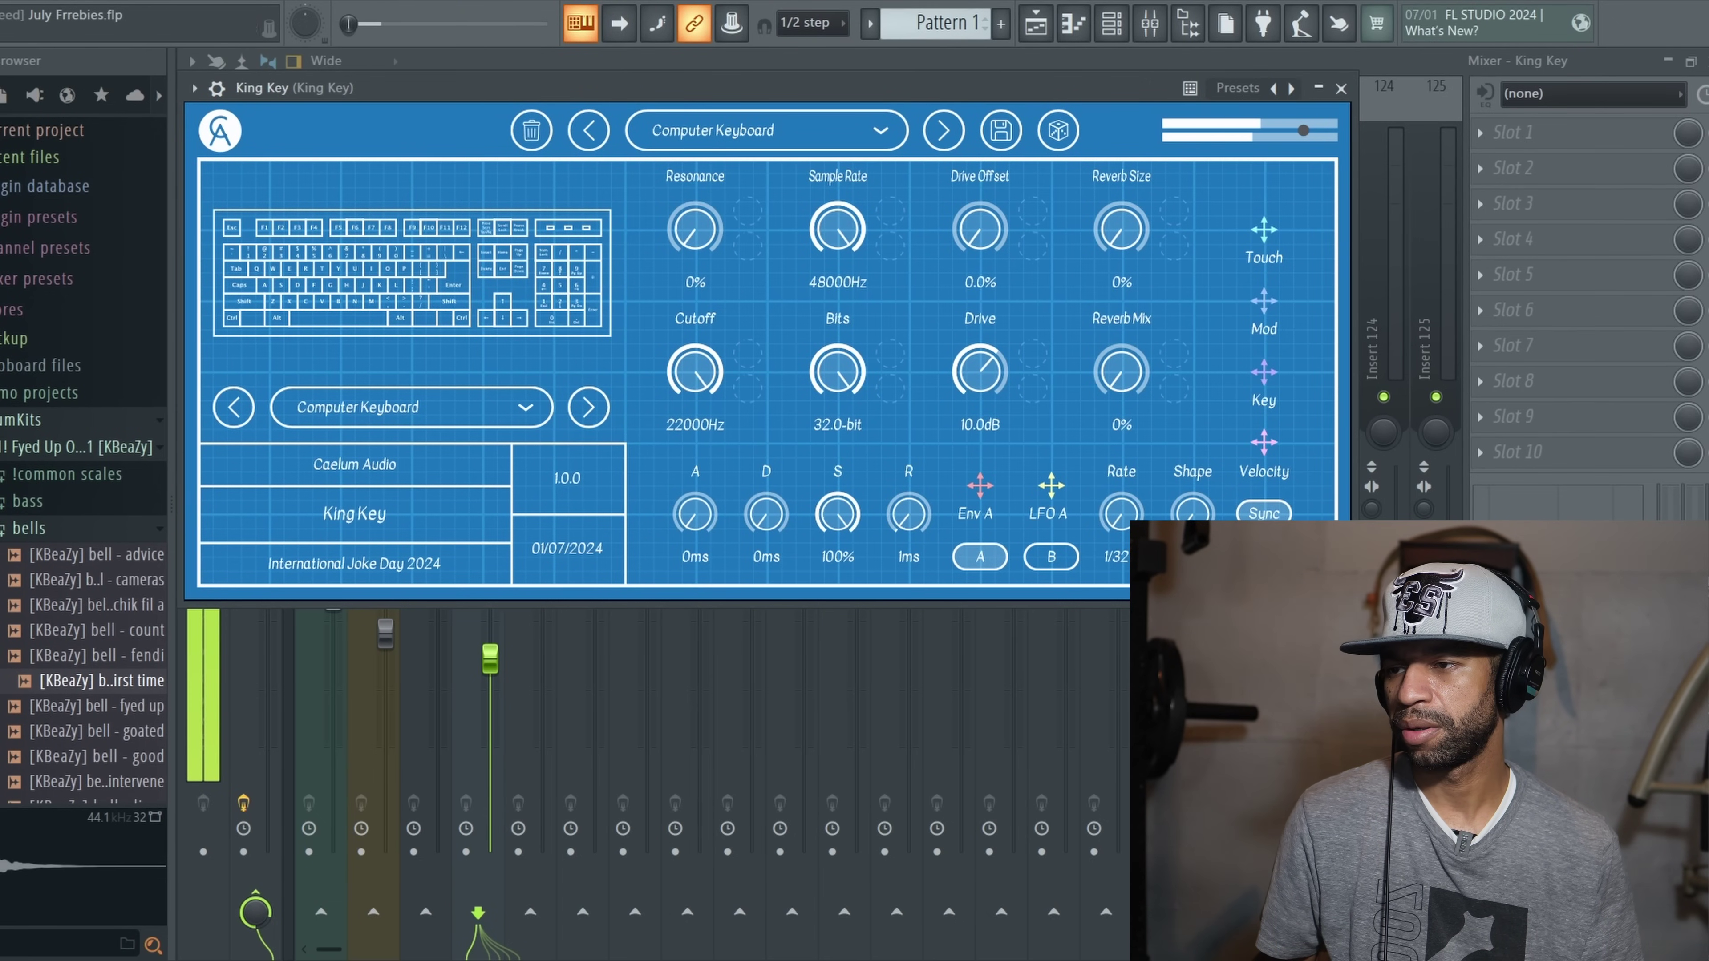
click(1341, 88)
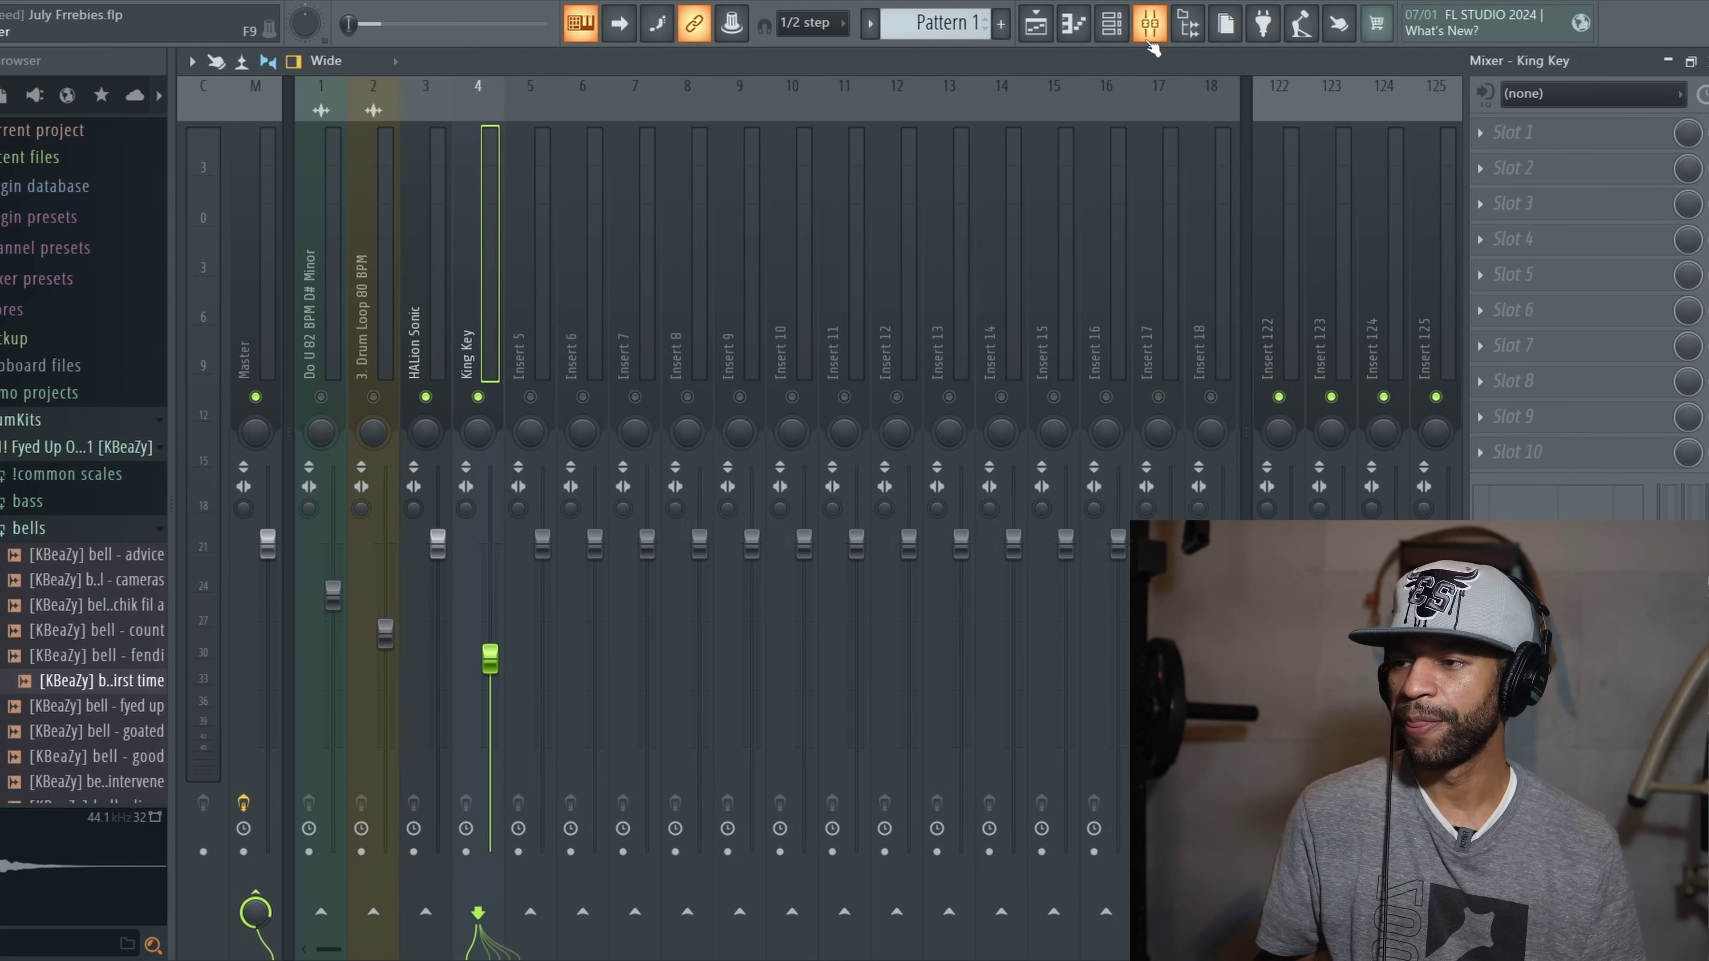
- Reopen King Key from the Channel rack and bring up its instrument sound list
click(1110, 23)
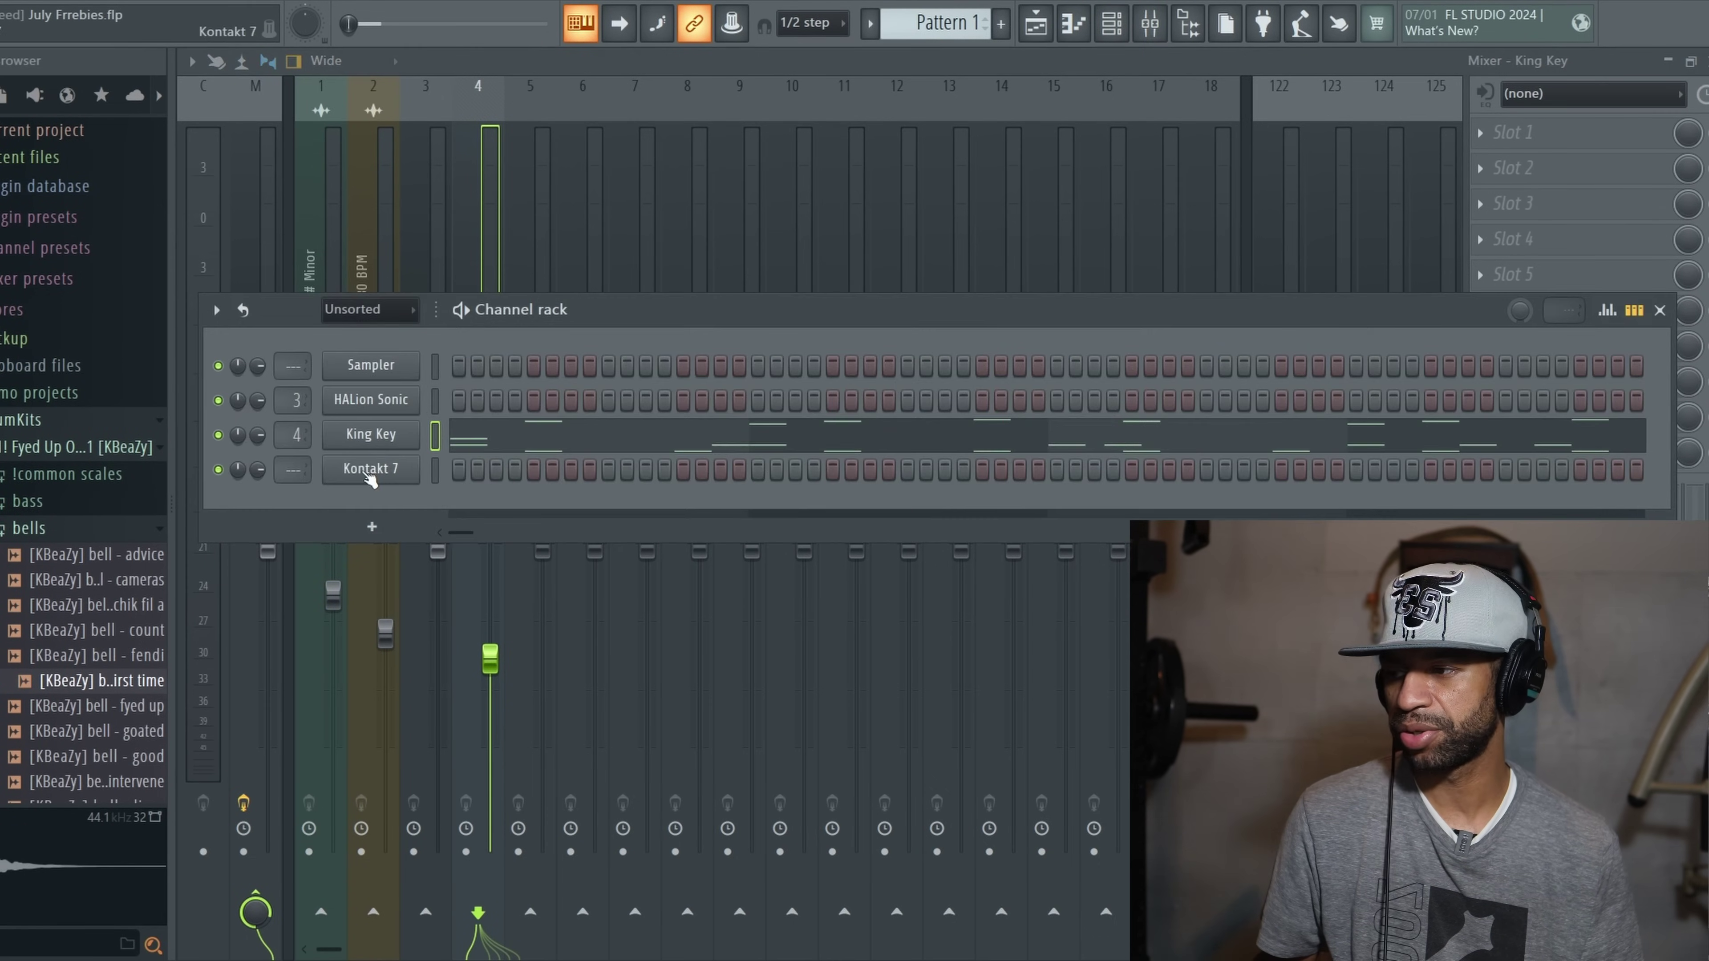
click(371, 437)
click(1673, 305)
click(1659, 310)
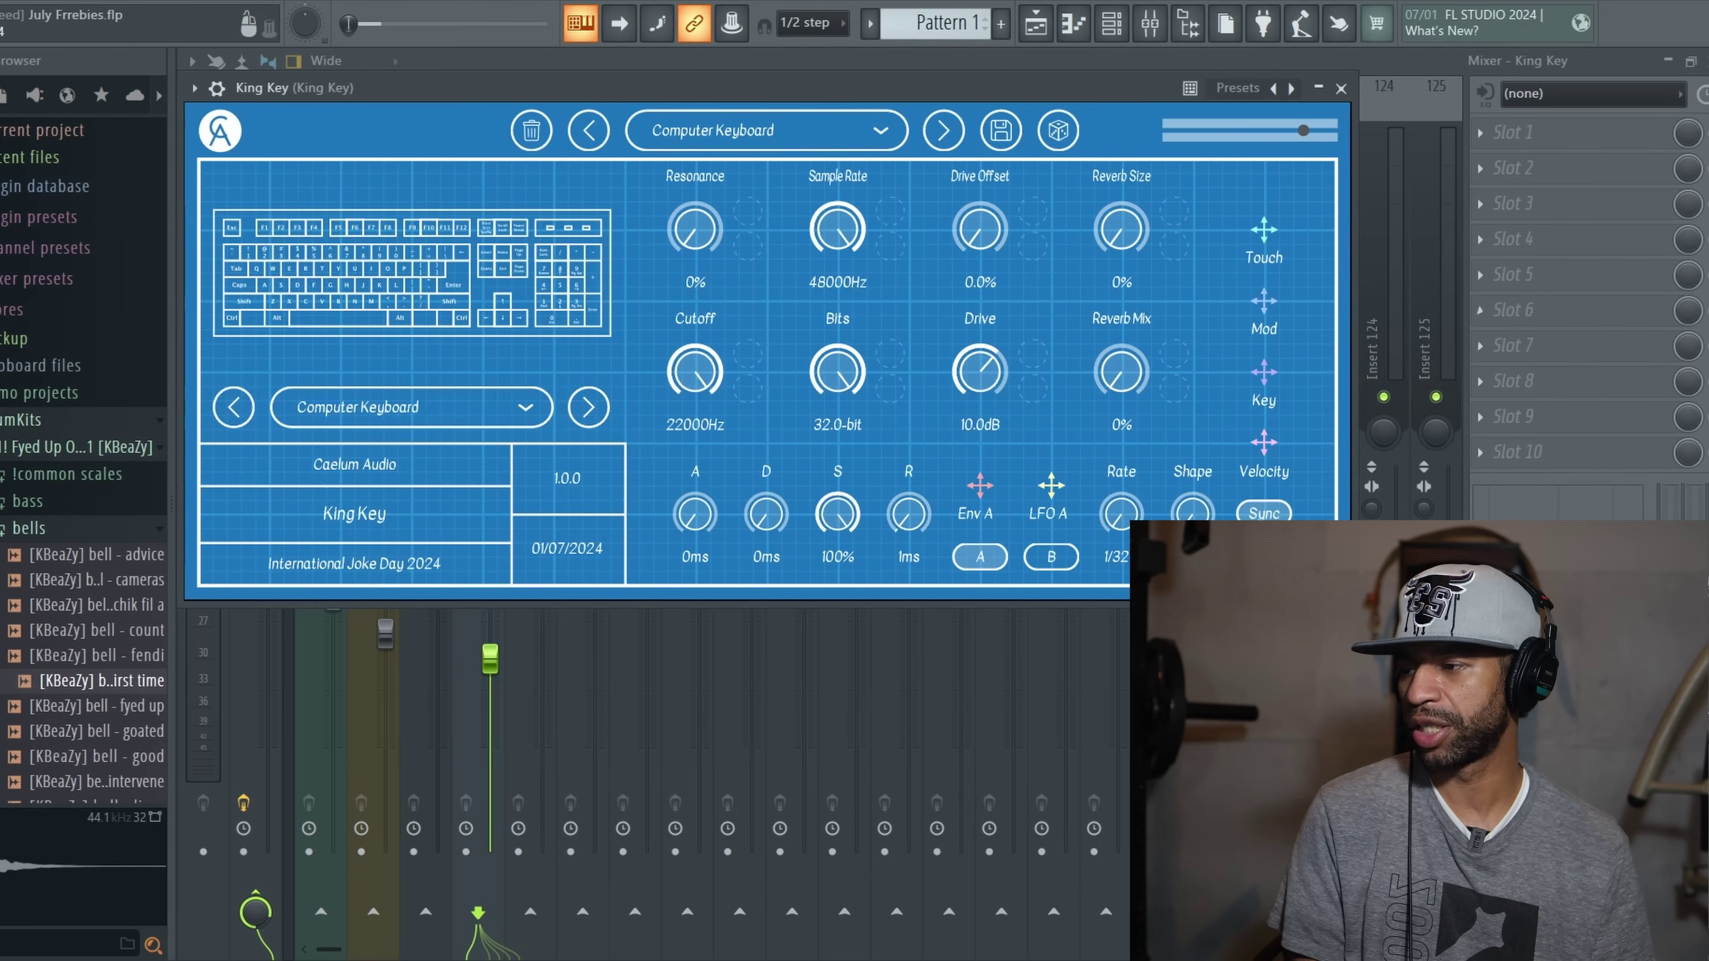
click(526, 408)
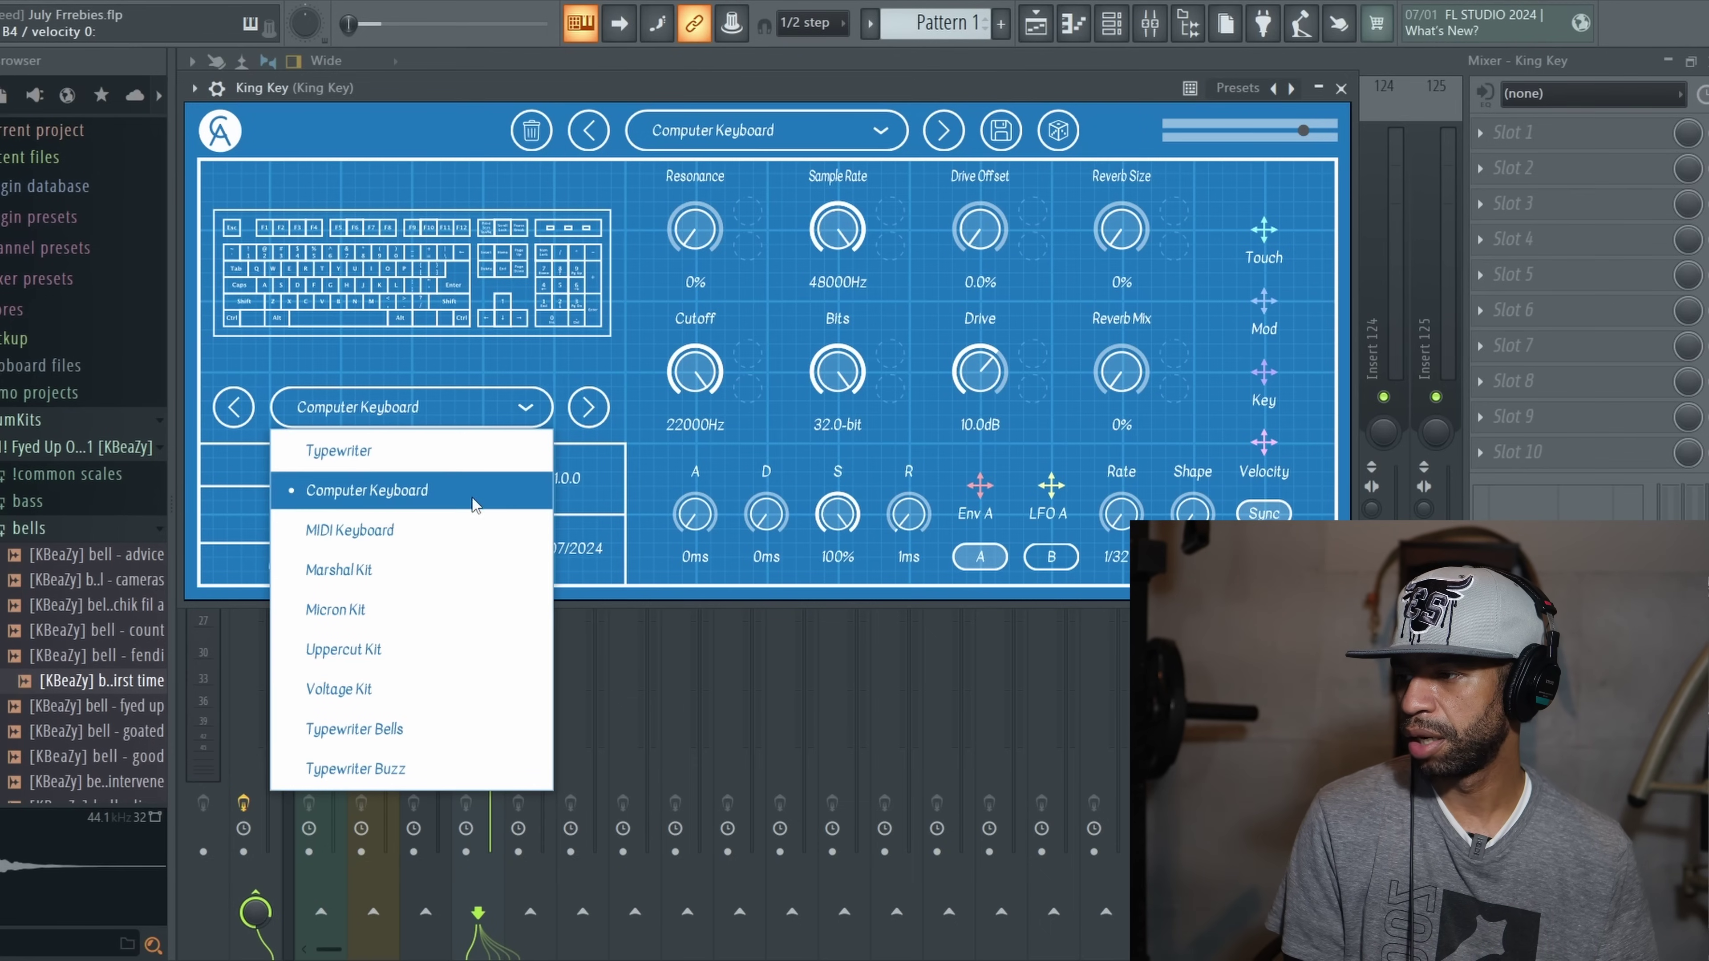
- Switch King Key to Marshal Kit, set Drive to 7.1dB, and stop playback
click(454, 570)
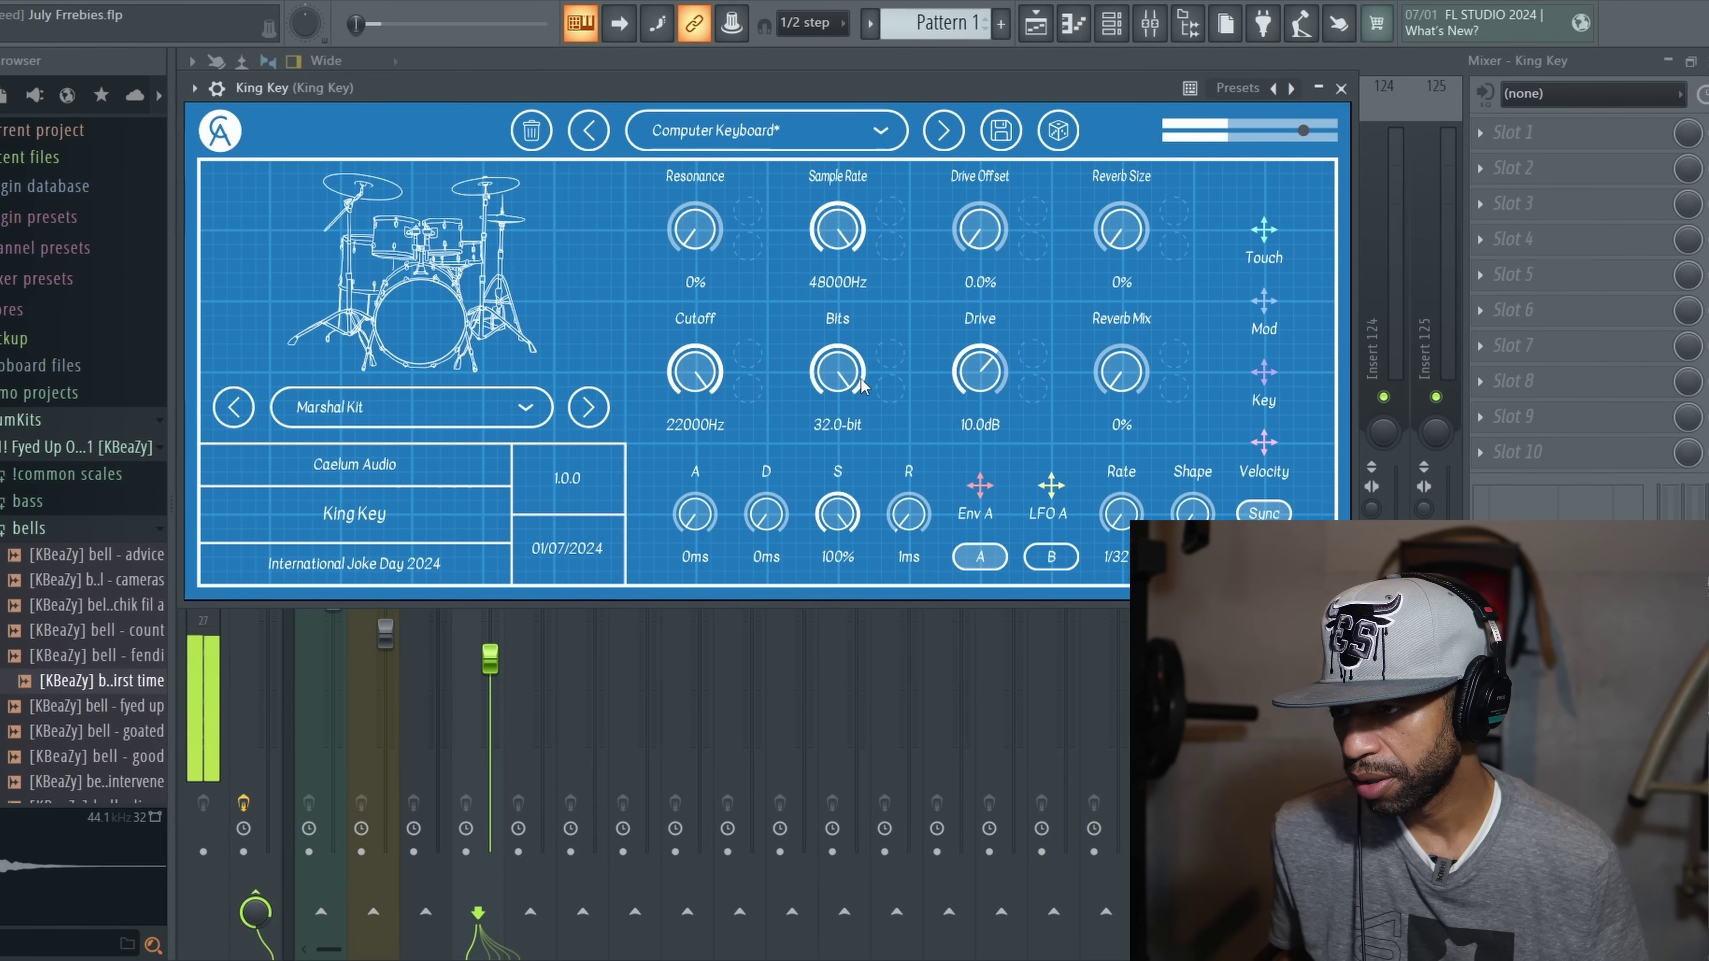
mouse_move(981, 369)
mouse_down()
mouse_move(909, 472)
mouse_move(979, 382)
mouse_up()
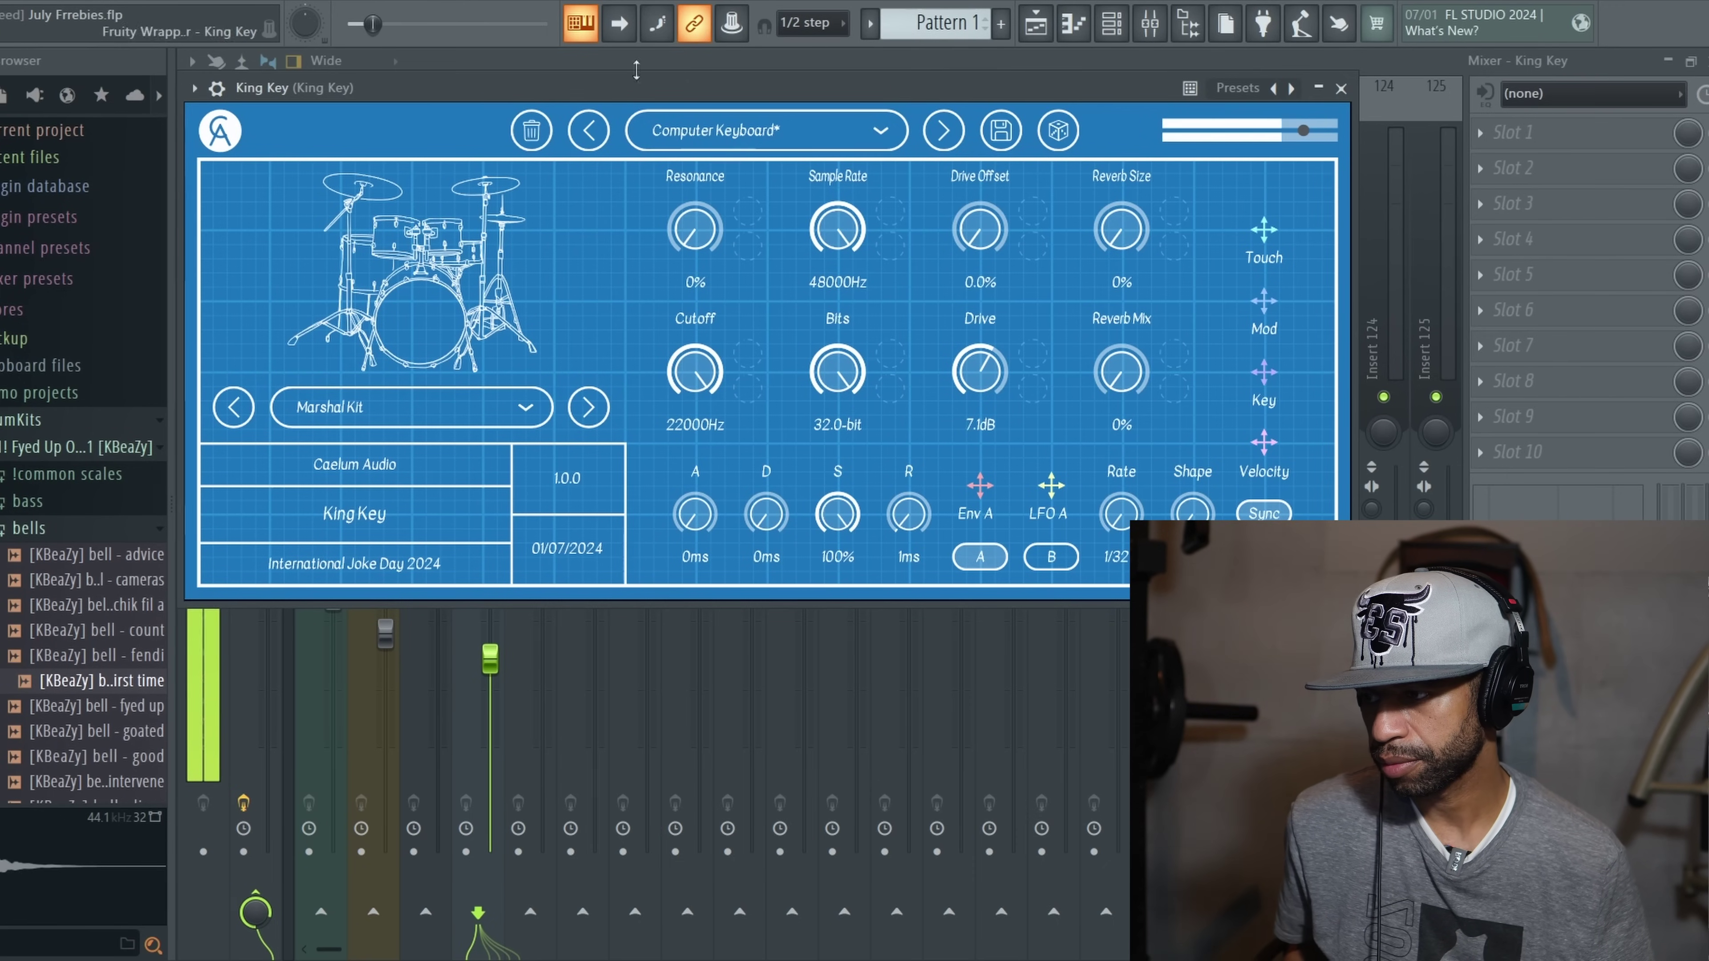
key(space)
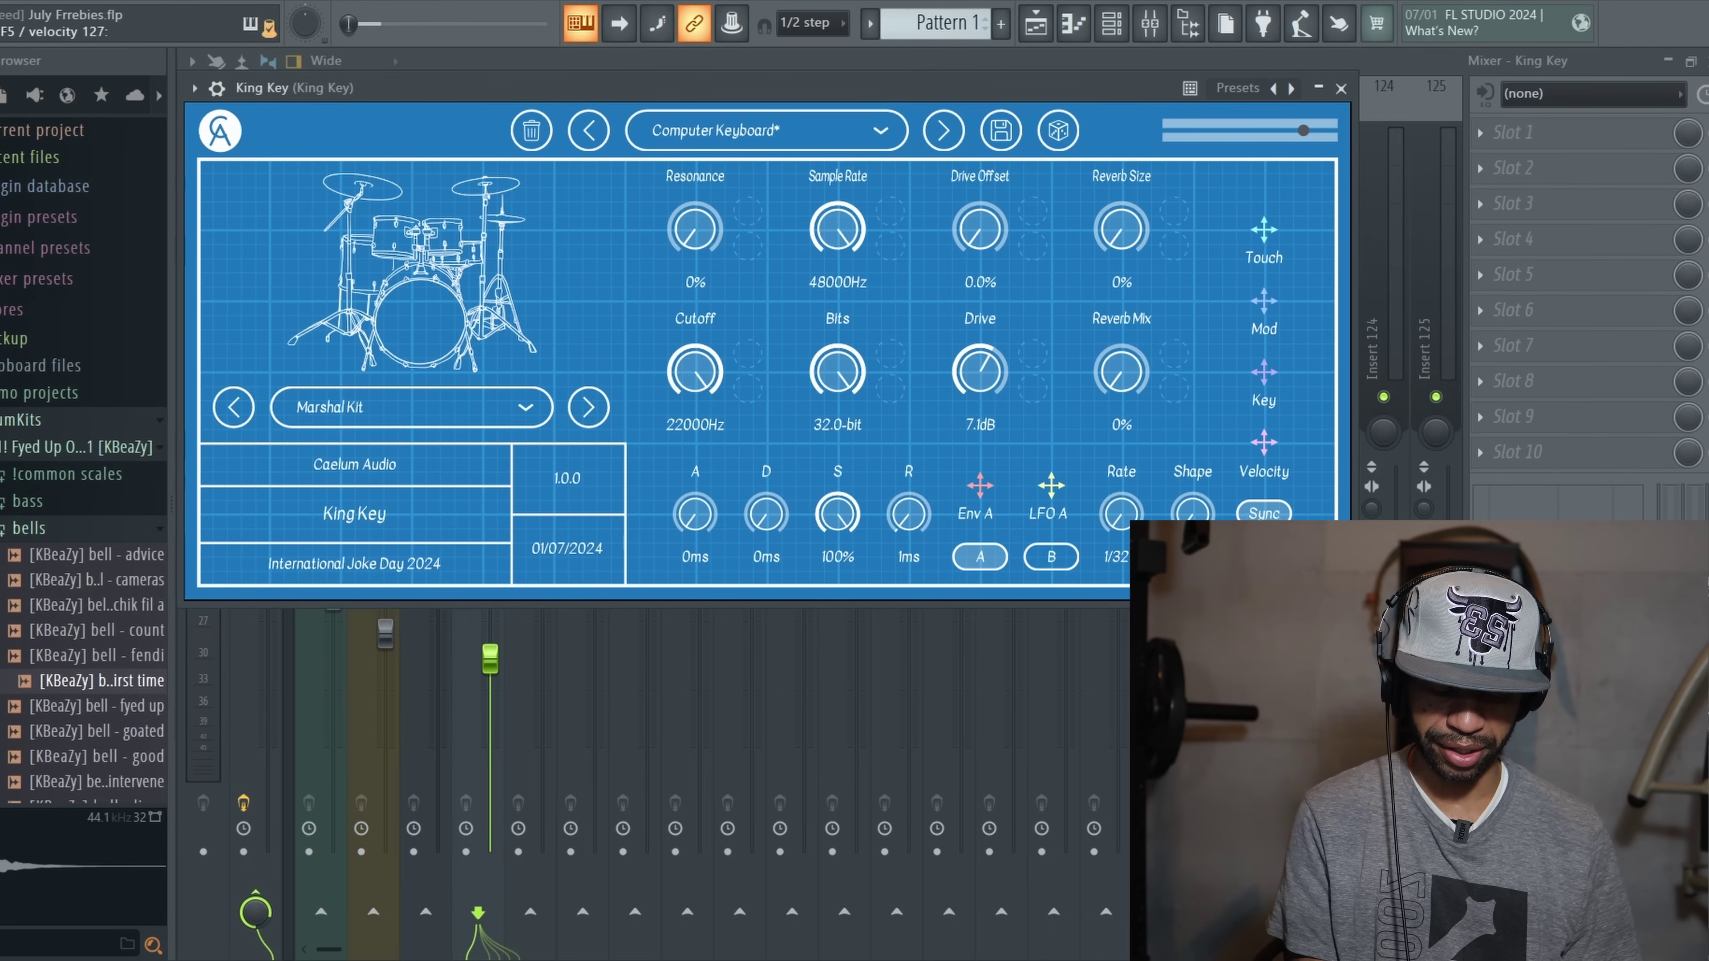
- Audition the Marshal Kit by playing the C, Z, B, G and comma keys
key(c)
key(c)
key(c)
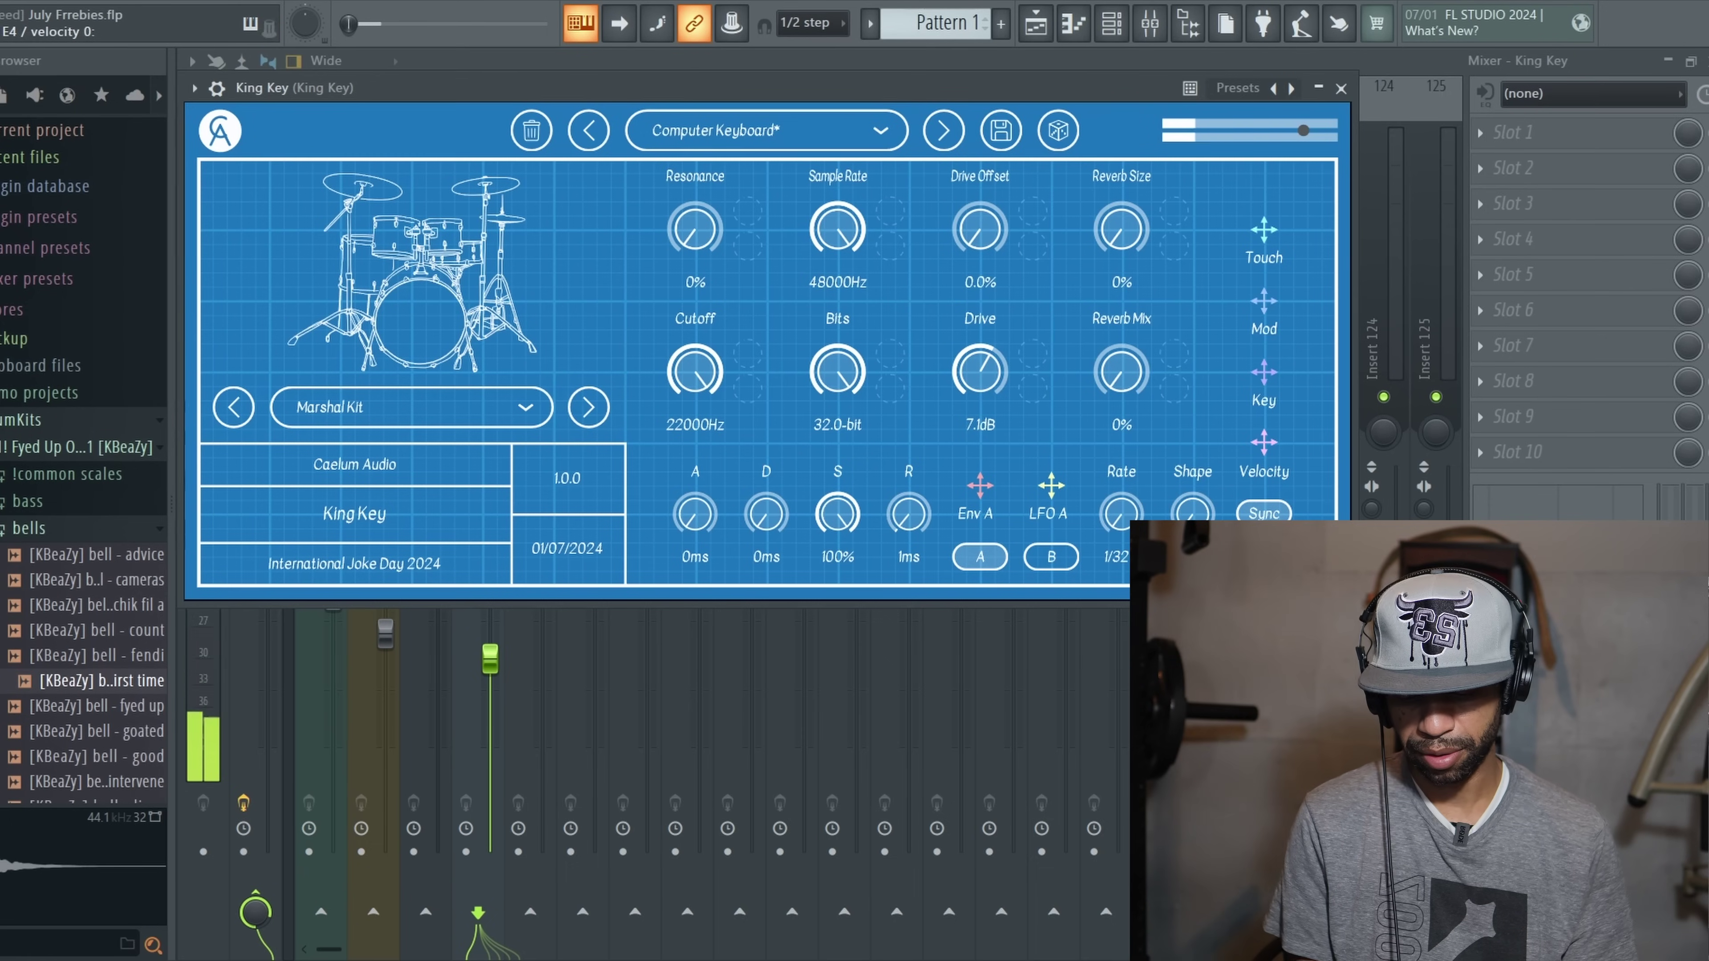
key(z)
key(z)
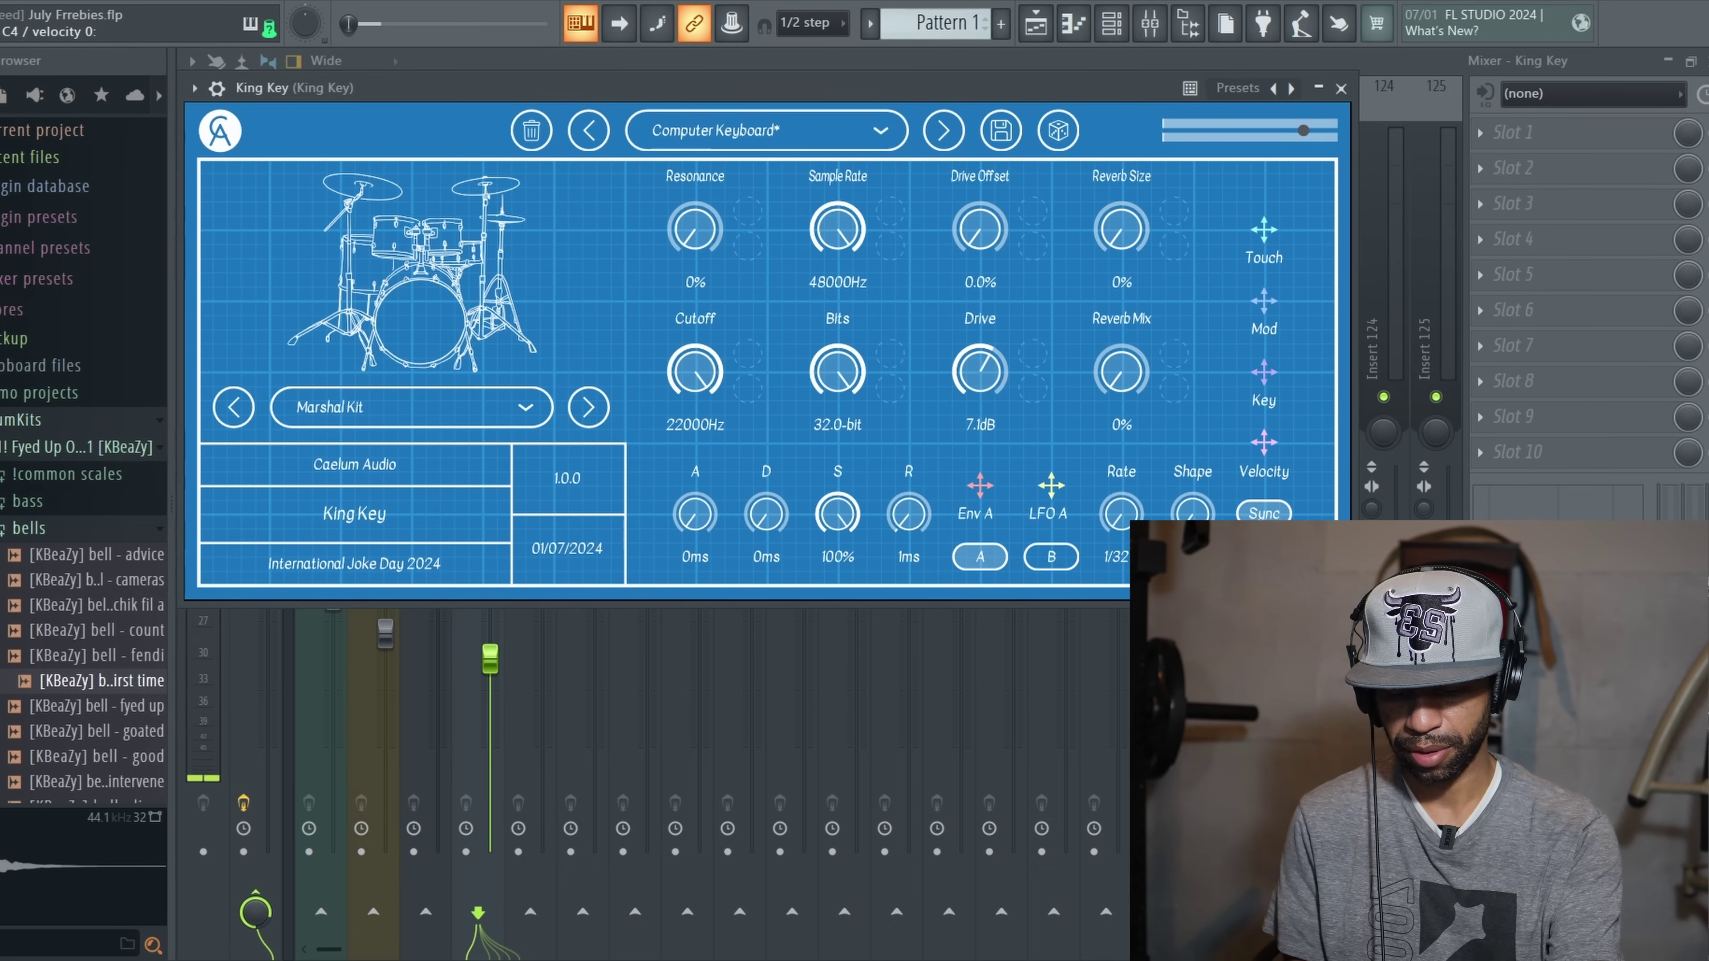
key(b)
key(b)
key(b)
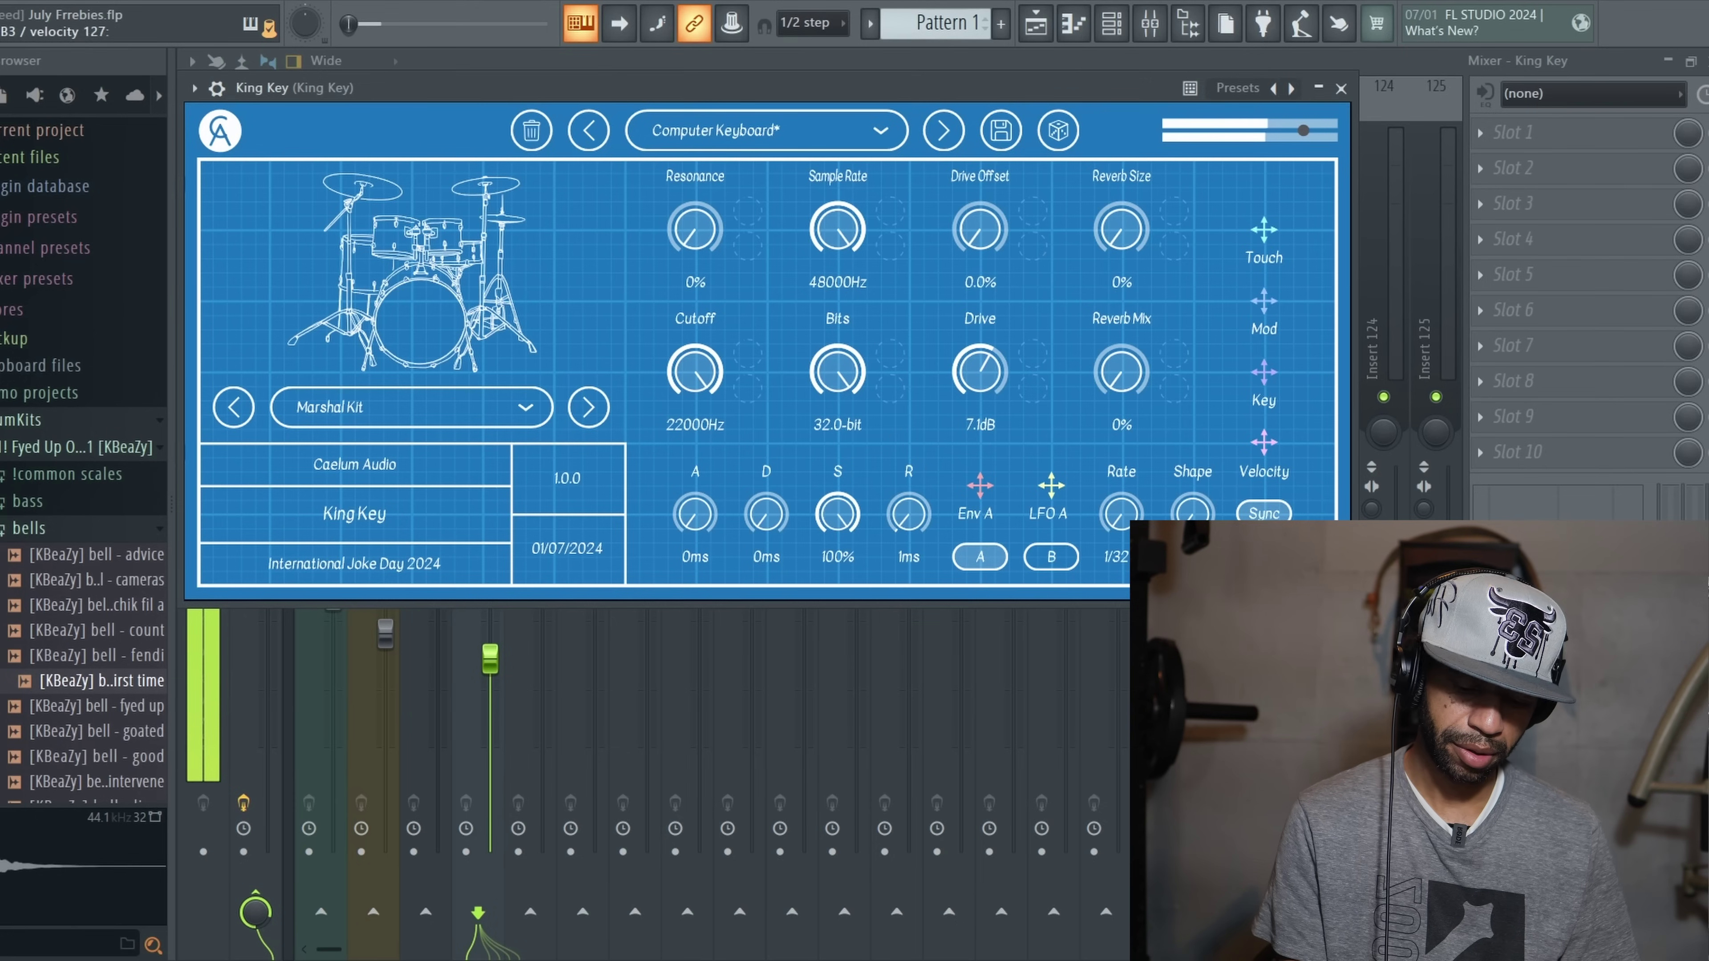
key(g)
key(comma)
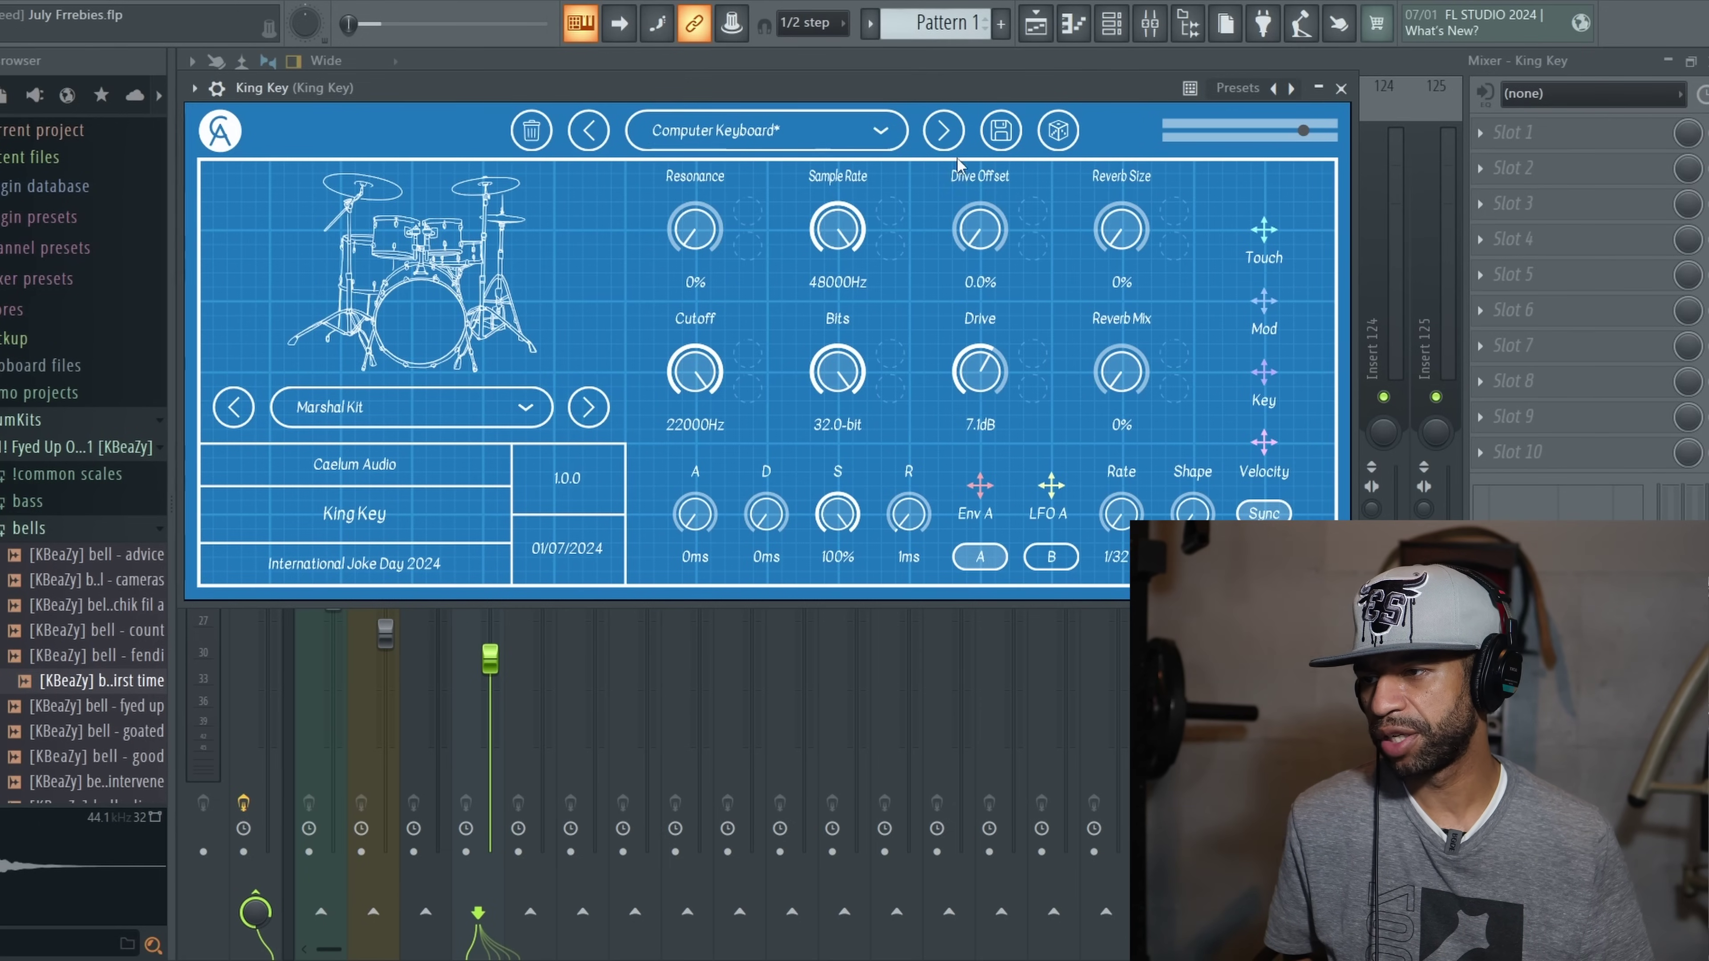
- Load King Key's Typewriter preset and play the project to hear it
click(879, 135)
mouse_move(800, 216)
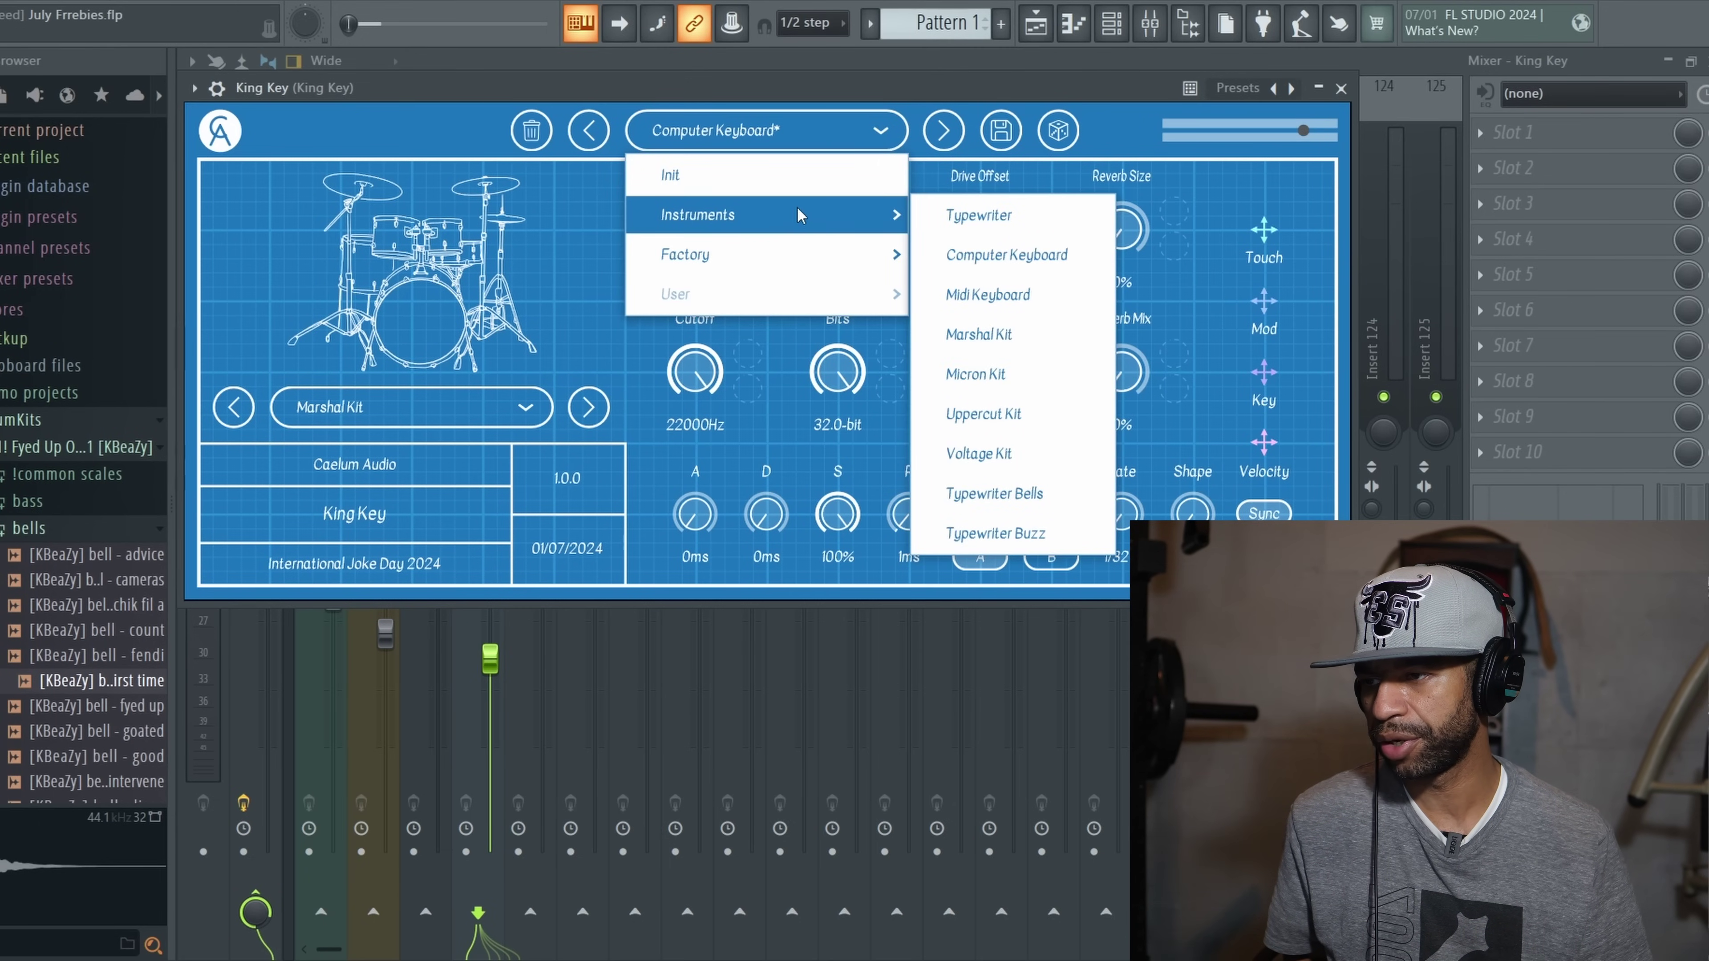
click(973, 214)
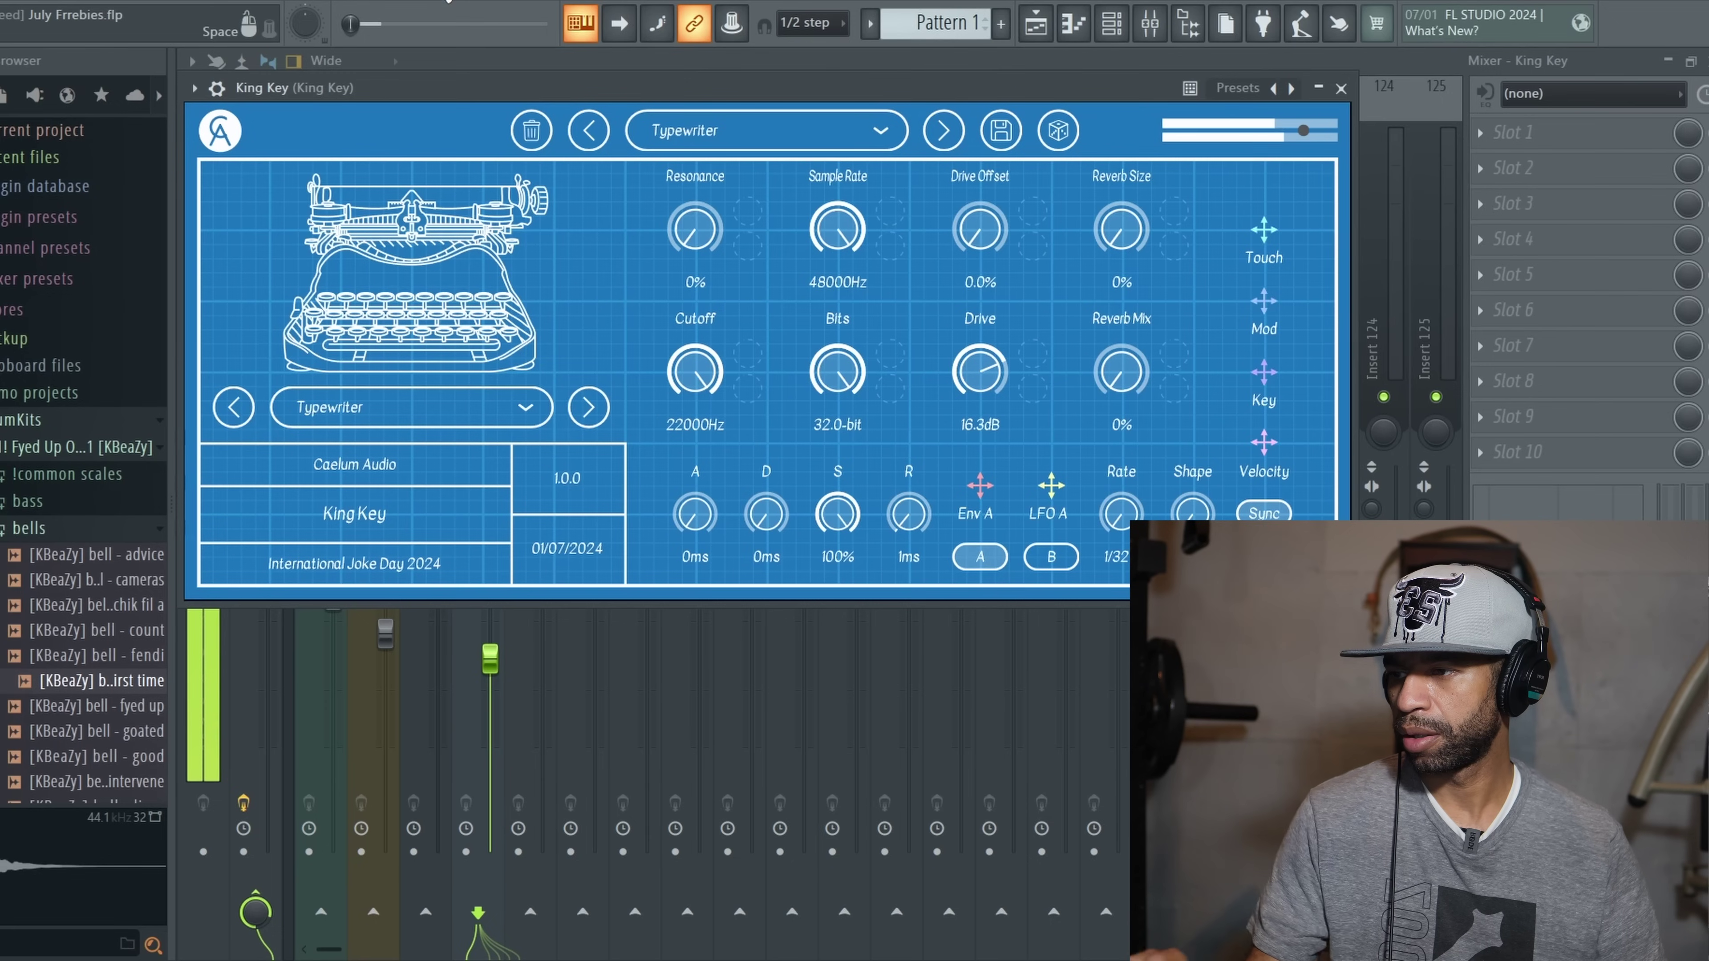
key(space)
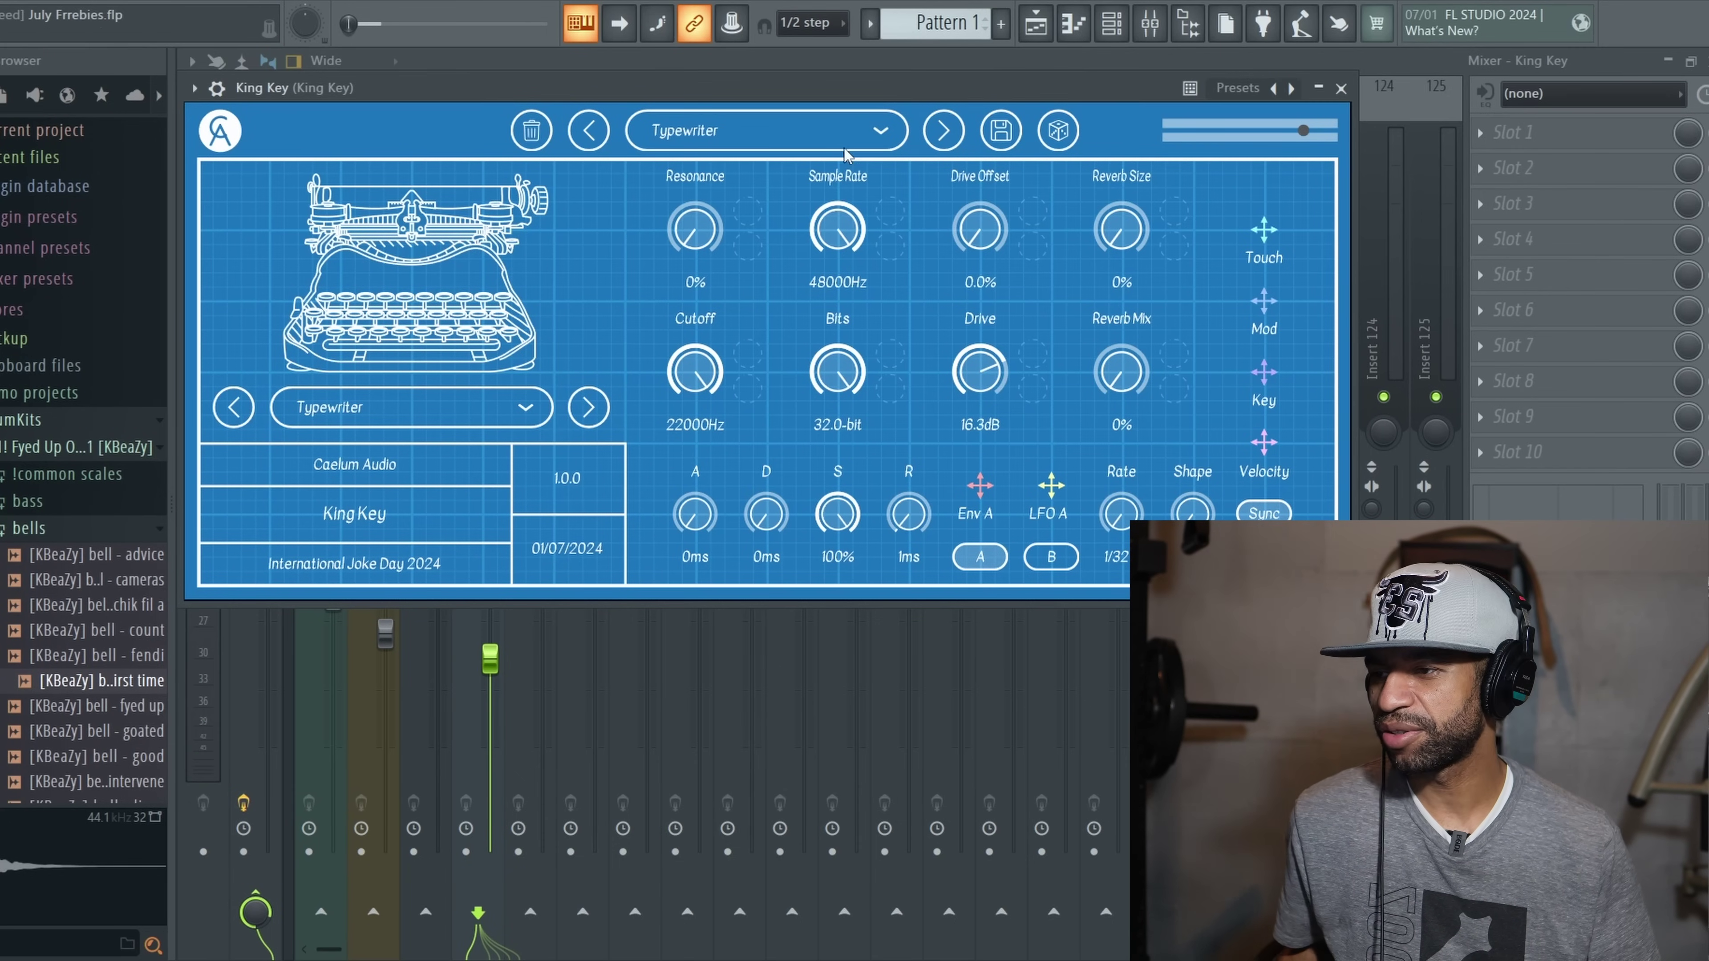
- Load the Uppercut Kit preset, then step forward to the Voltage Kit preset
click(882, 135)
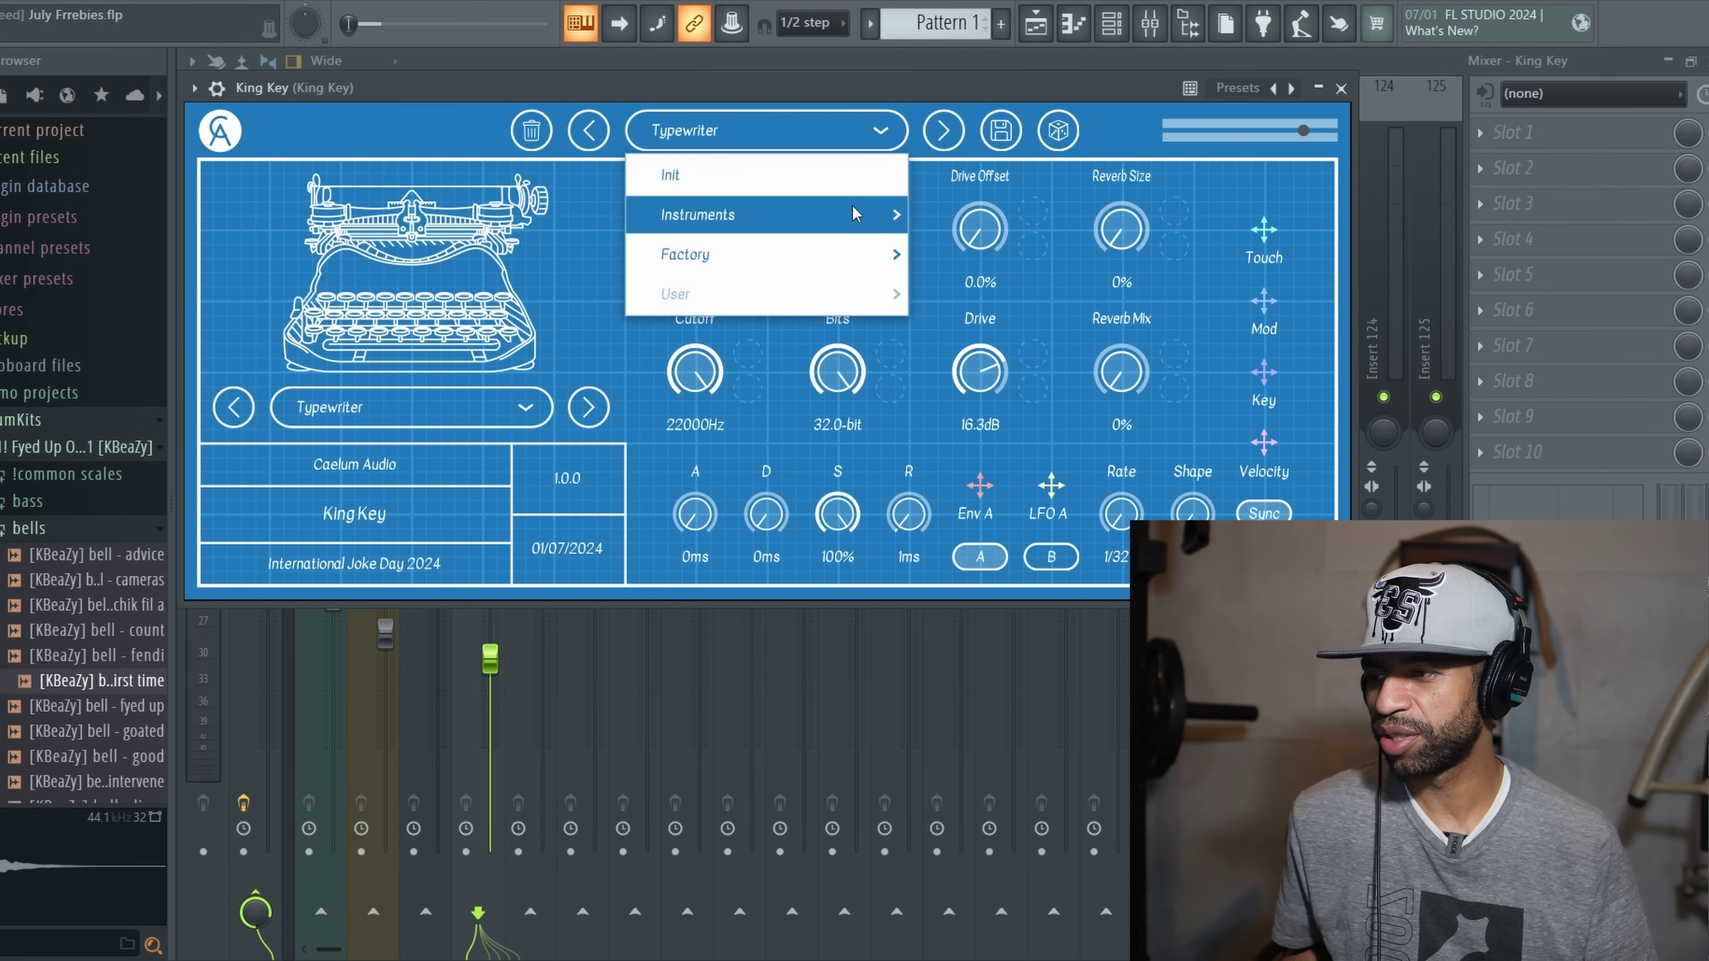
mouse_move(853, 214)
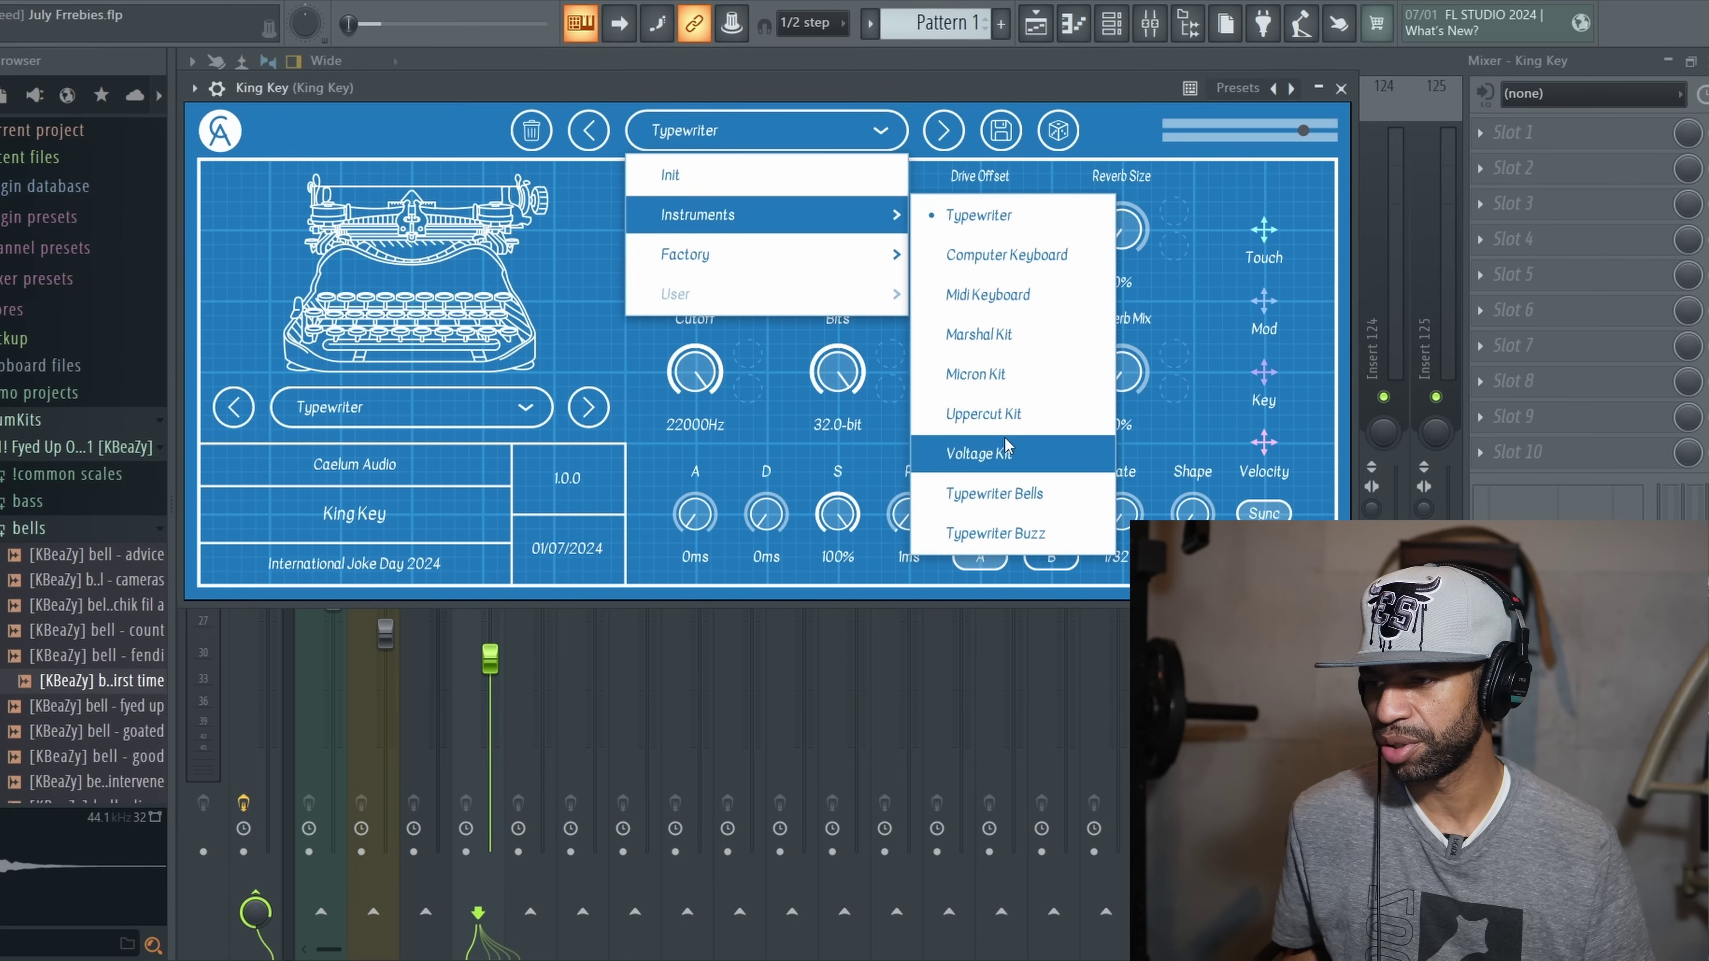
click(1019, 413)
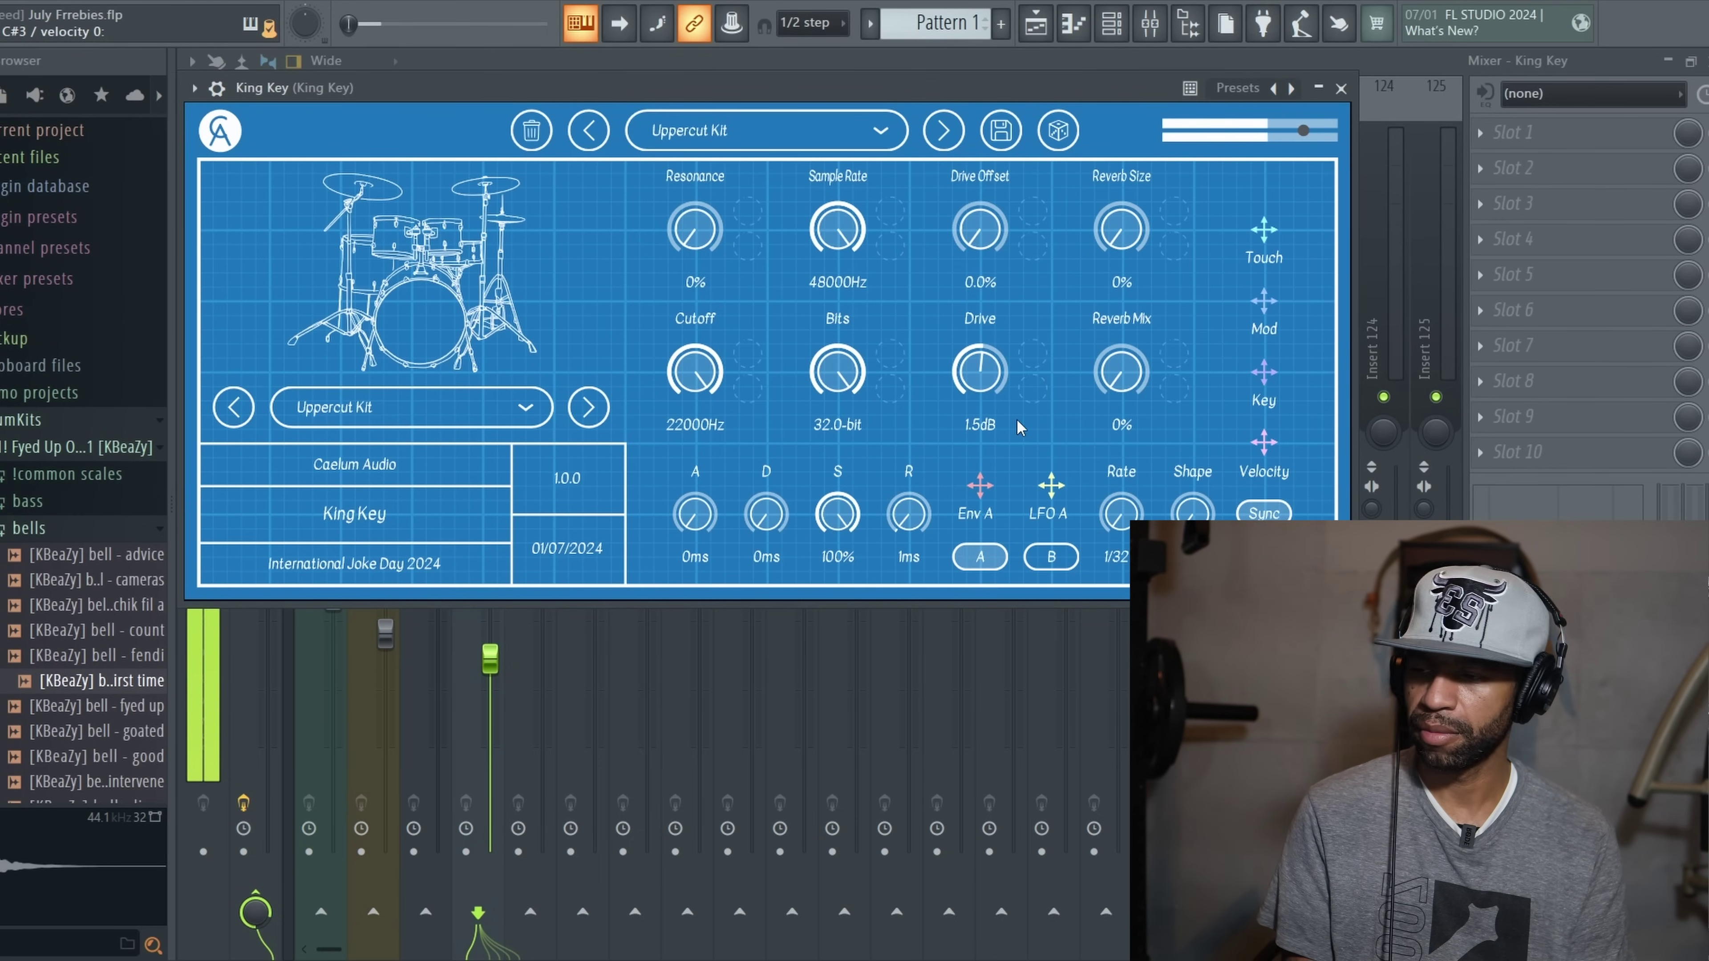
click(960, 130)
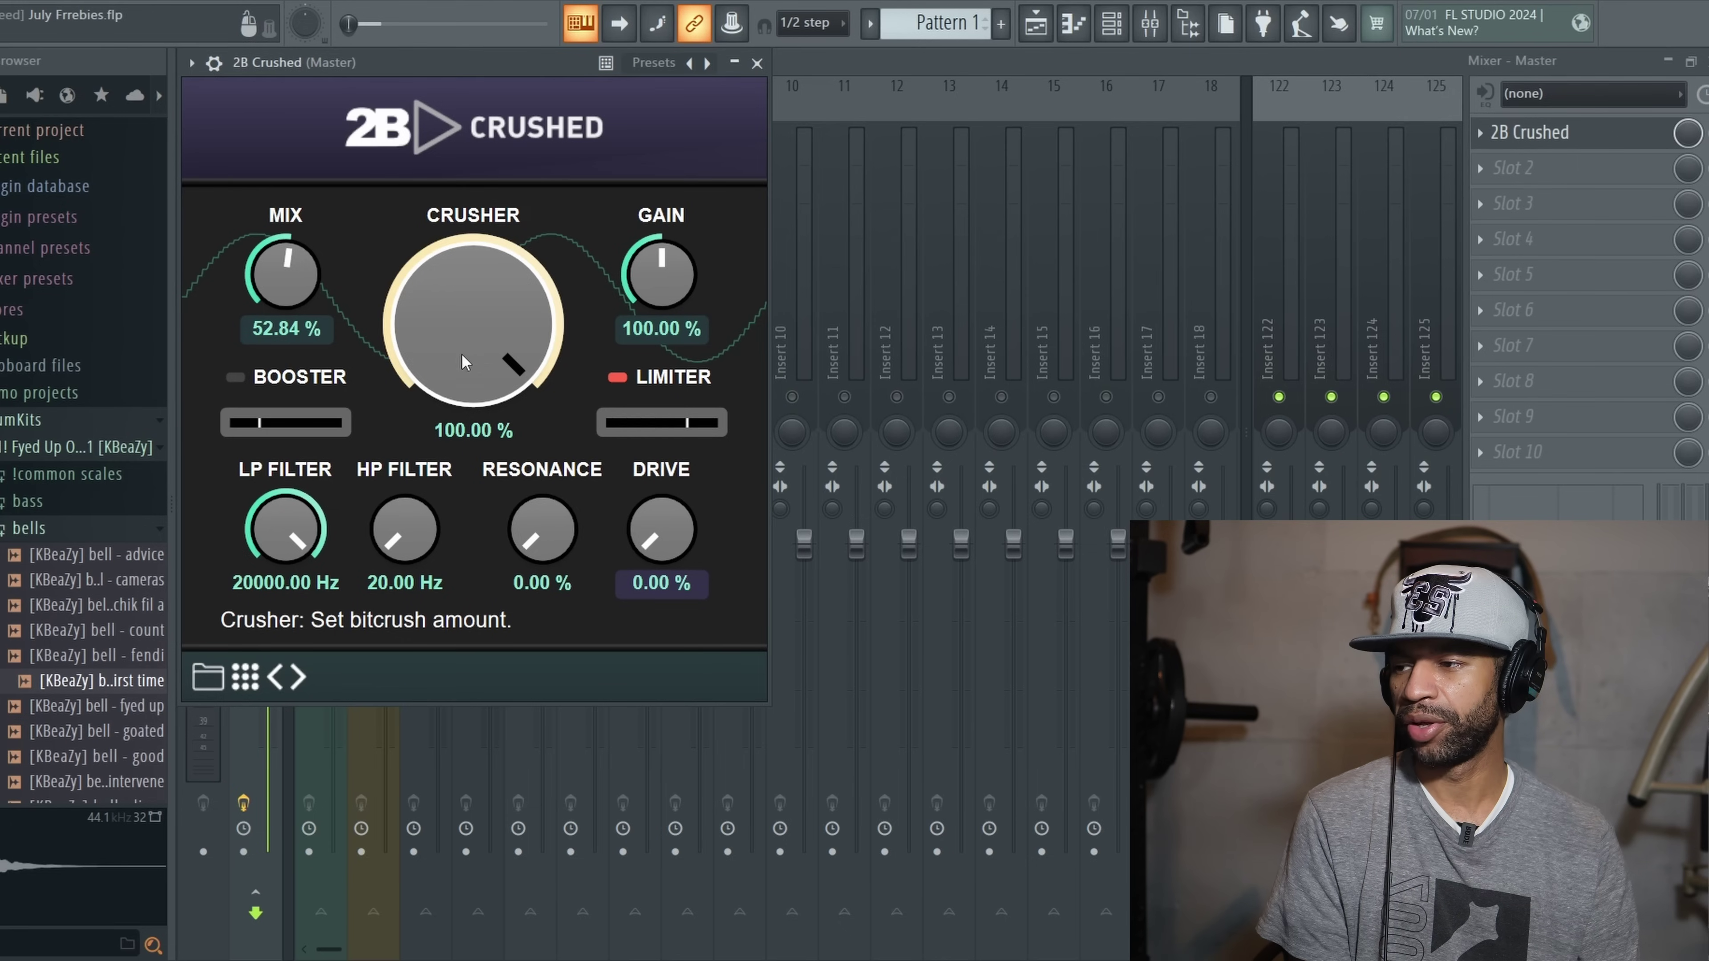
- Lower 2B Crushed's Crusher to 58.41%, then reopen it on the Master with playback running
scroll(462, 355, down, 3)
drag(461, 353, 436, 463)
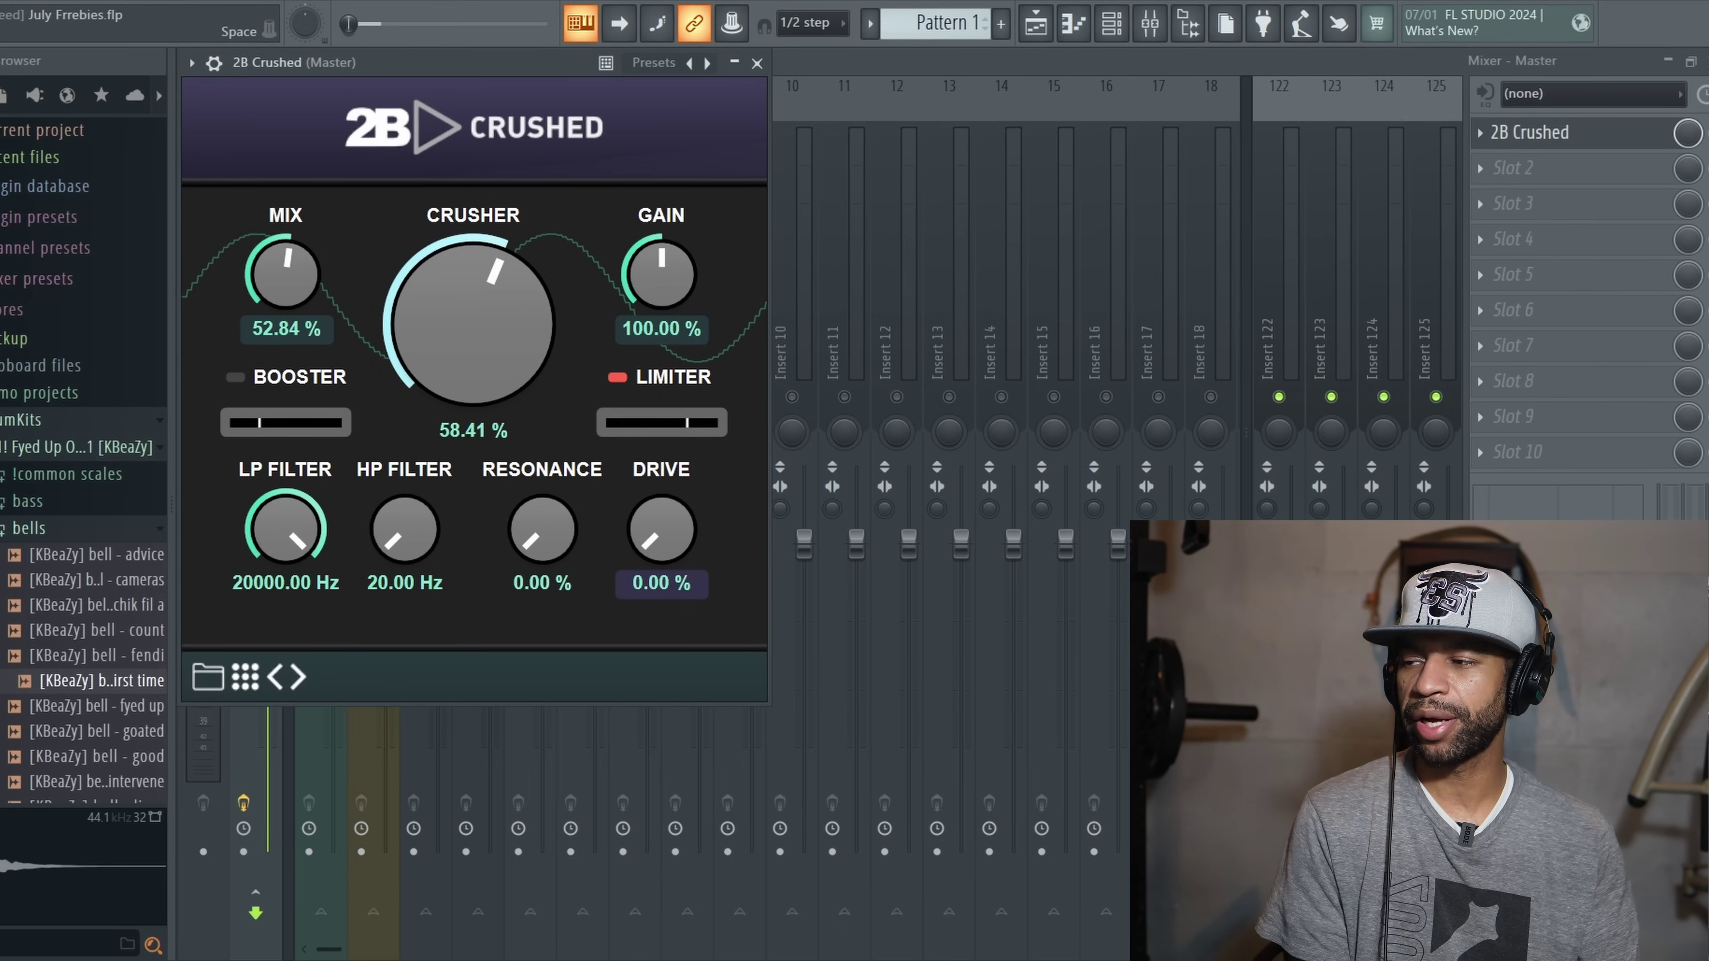
key(space)
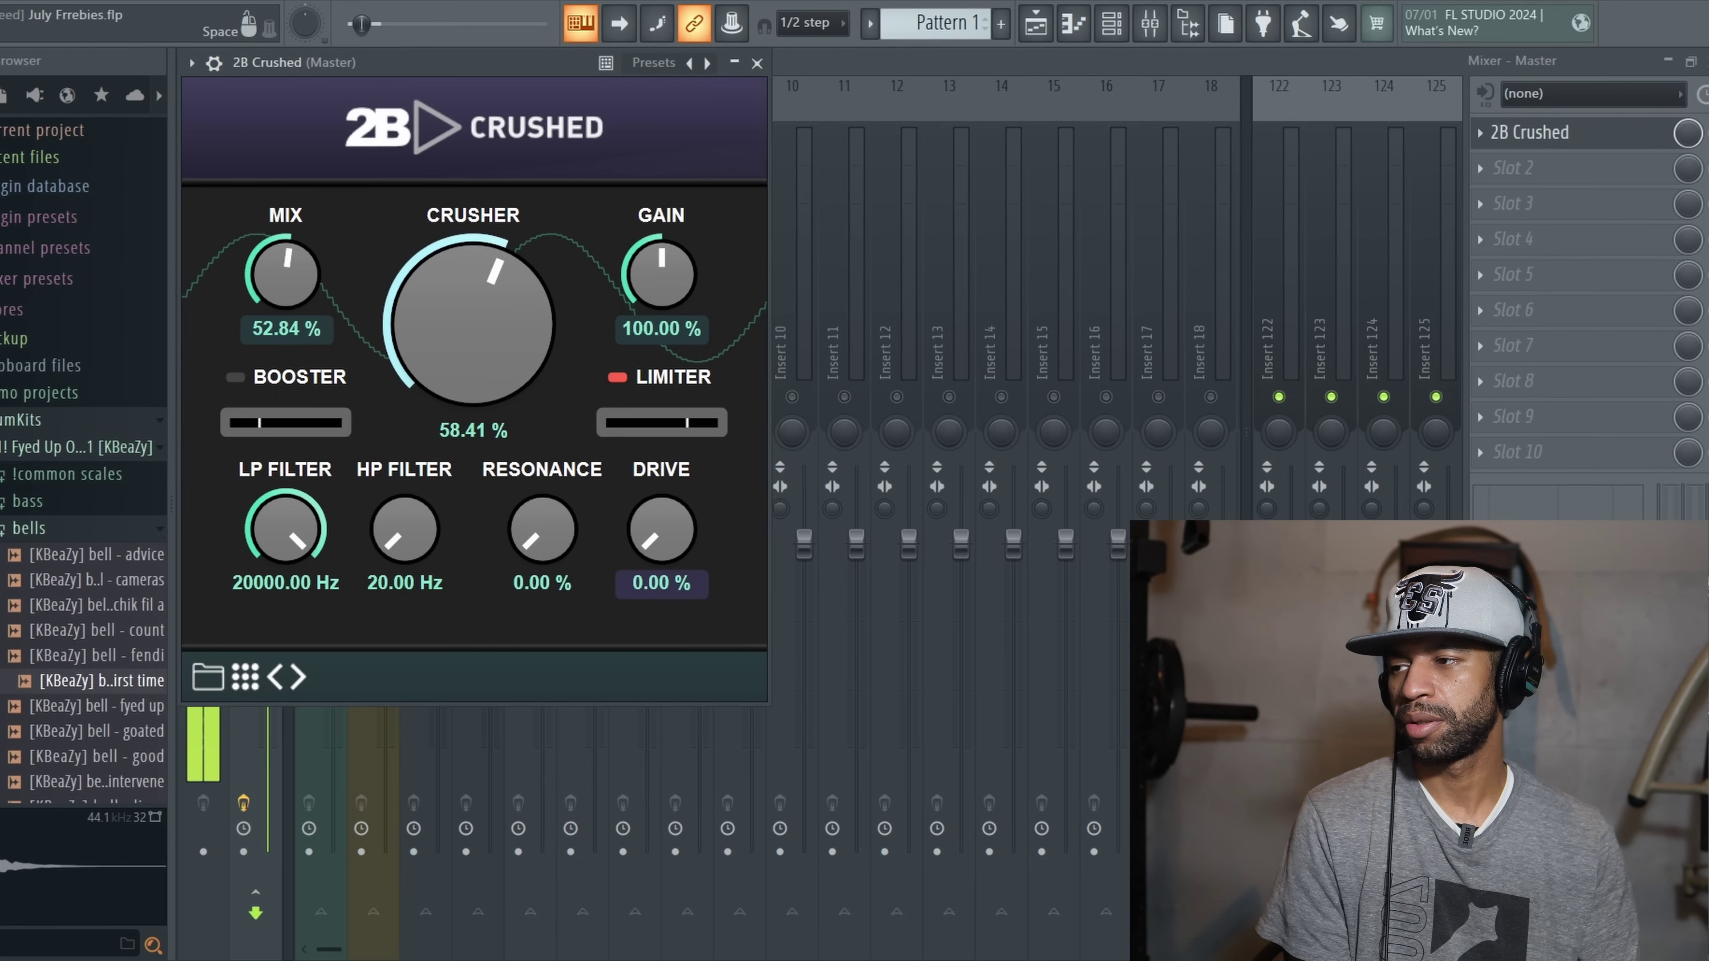
click(1708, 133)
click(1547, 133)
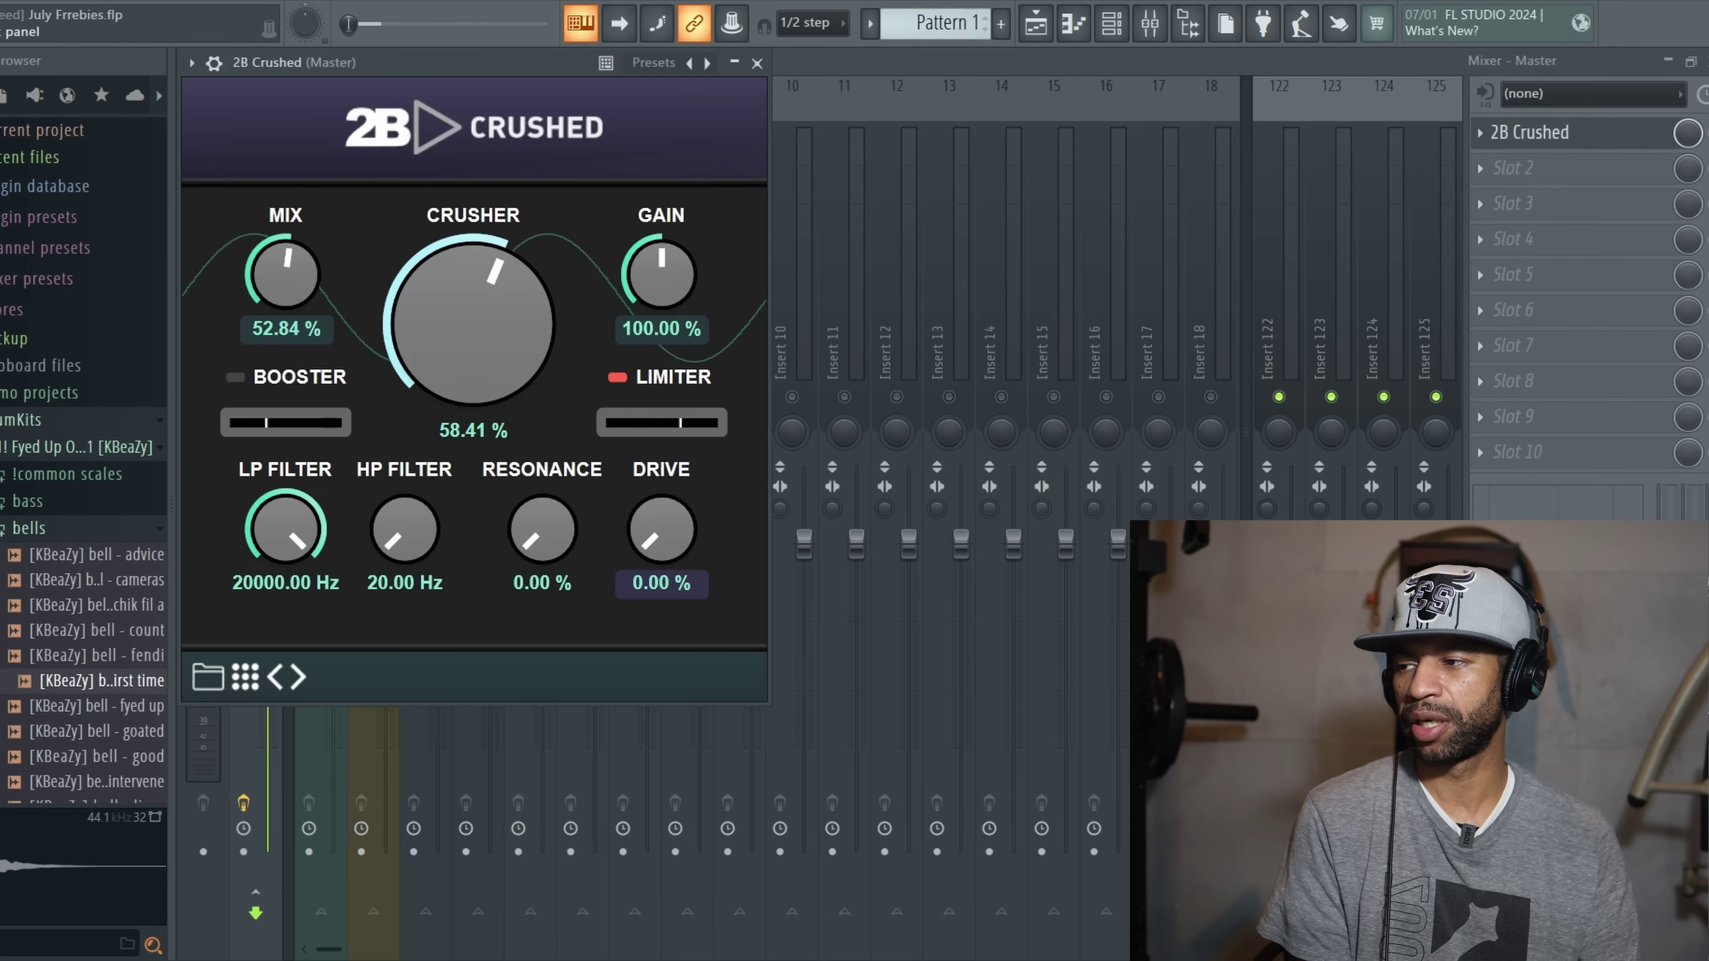
key(space)
- Raise the crush to 88.61% and push Drive up to 95.97%
drag(460, 329, 495, 224)
drag(649, 502, 659, 471)
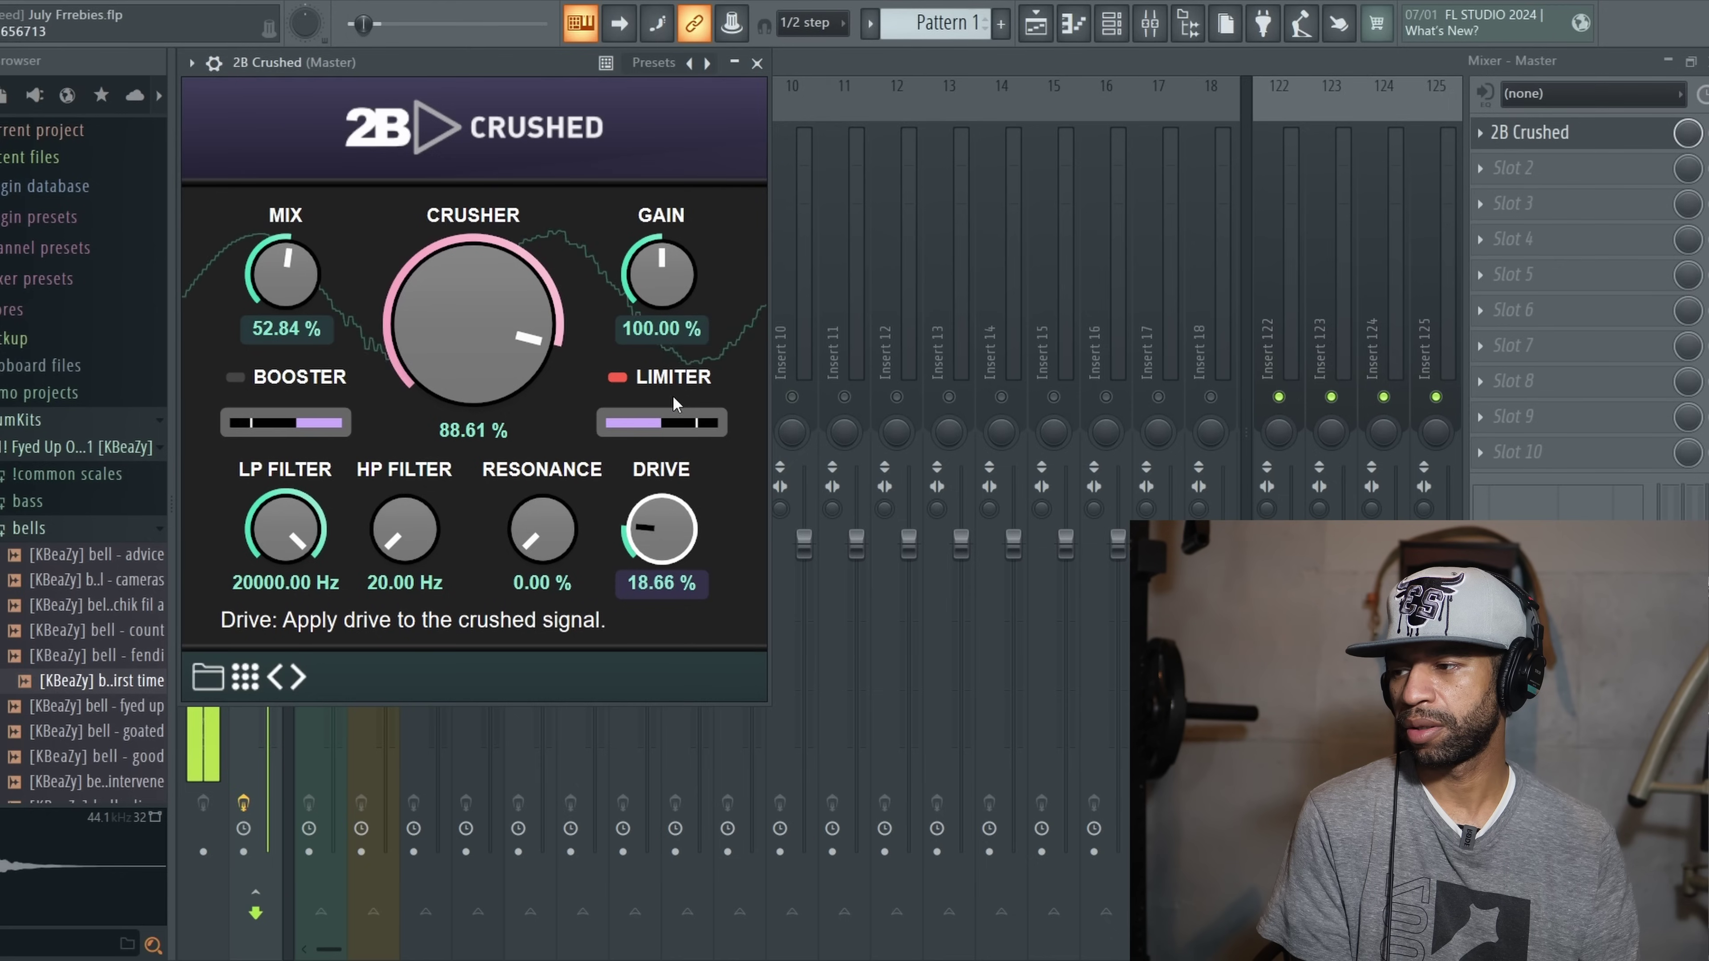
drag(664, 499, 715, 217)
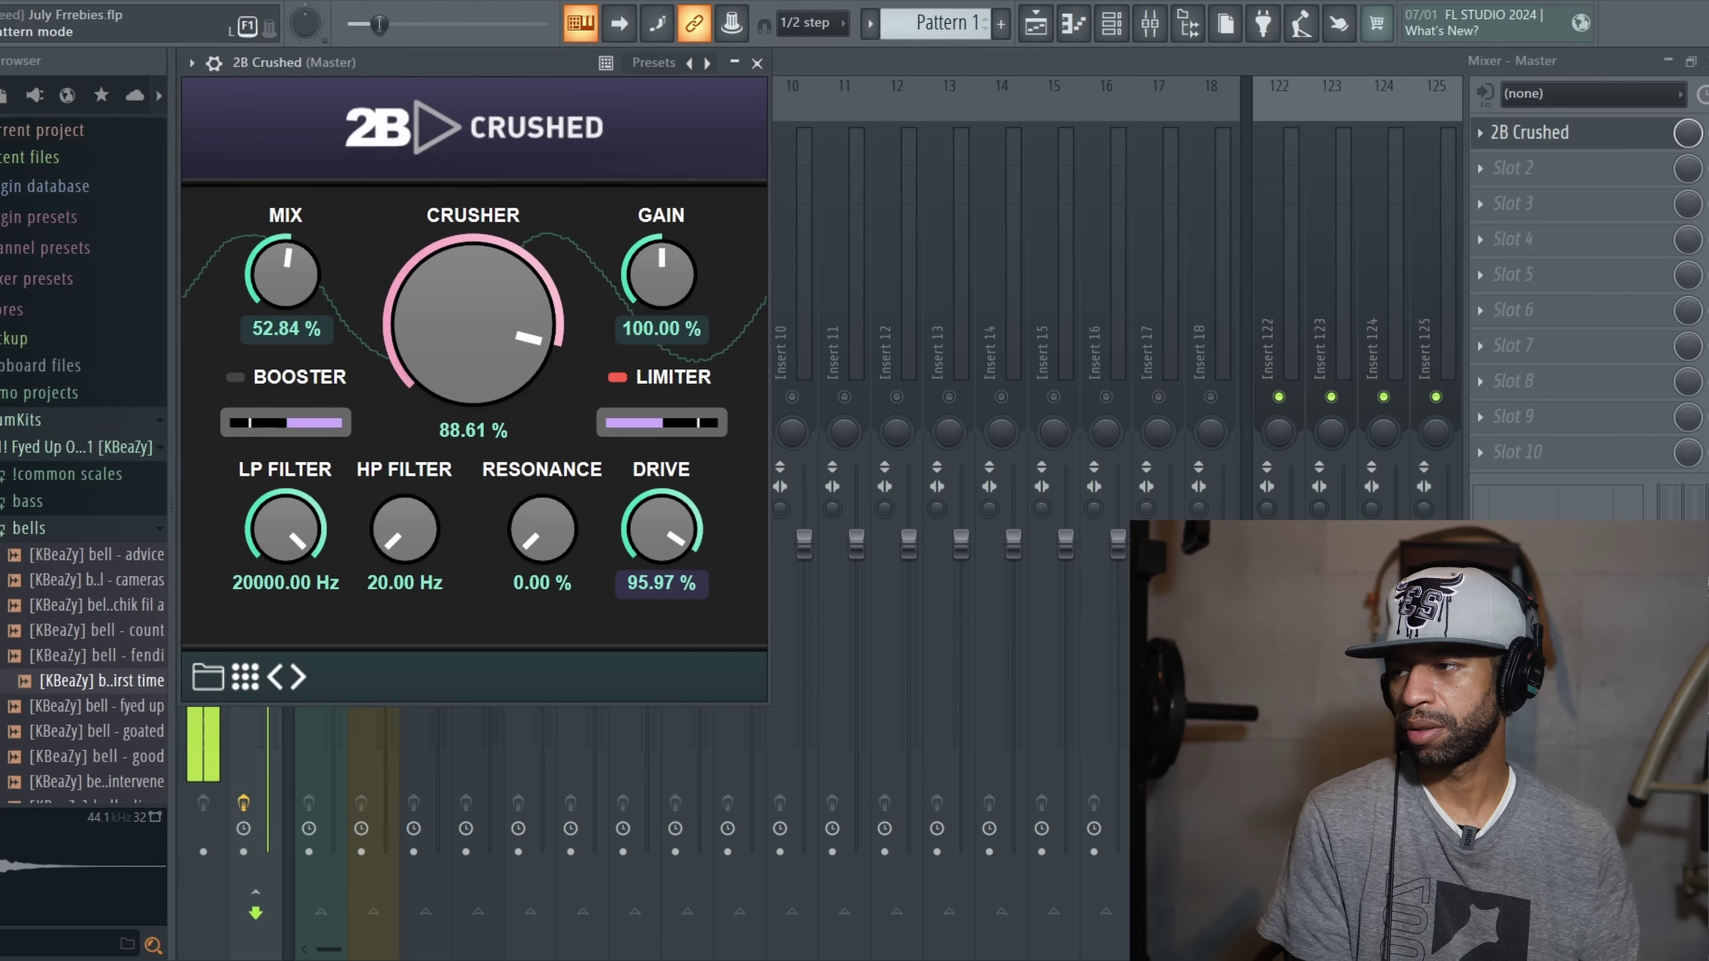
key(space)
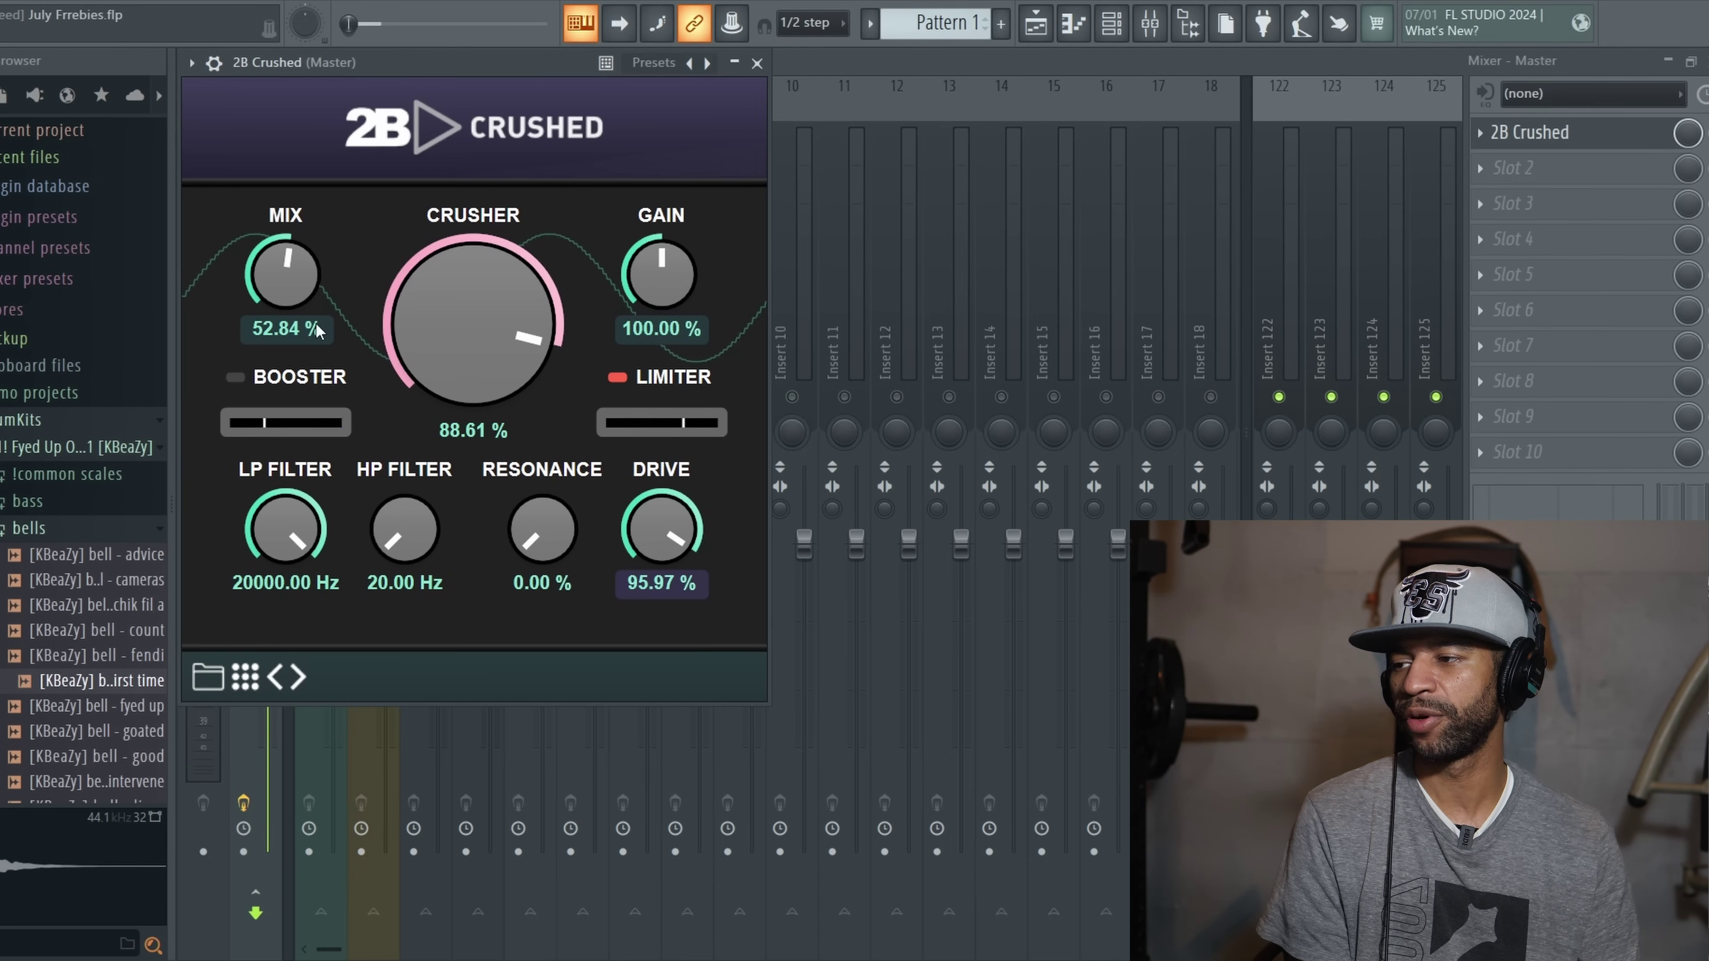
key(space)
- Set the low-pass to 3922.54 Hz, mix to 61.49%, high-pass back to 20.00 Hz, then stop
drag(284, 532, 258, 636)
drag(309, 536, 387, 444)
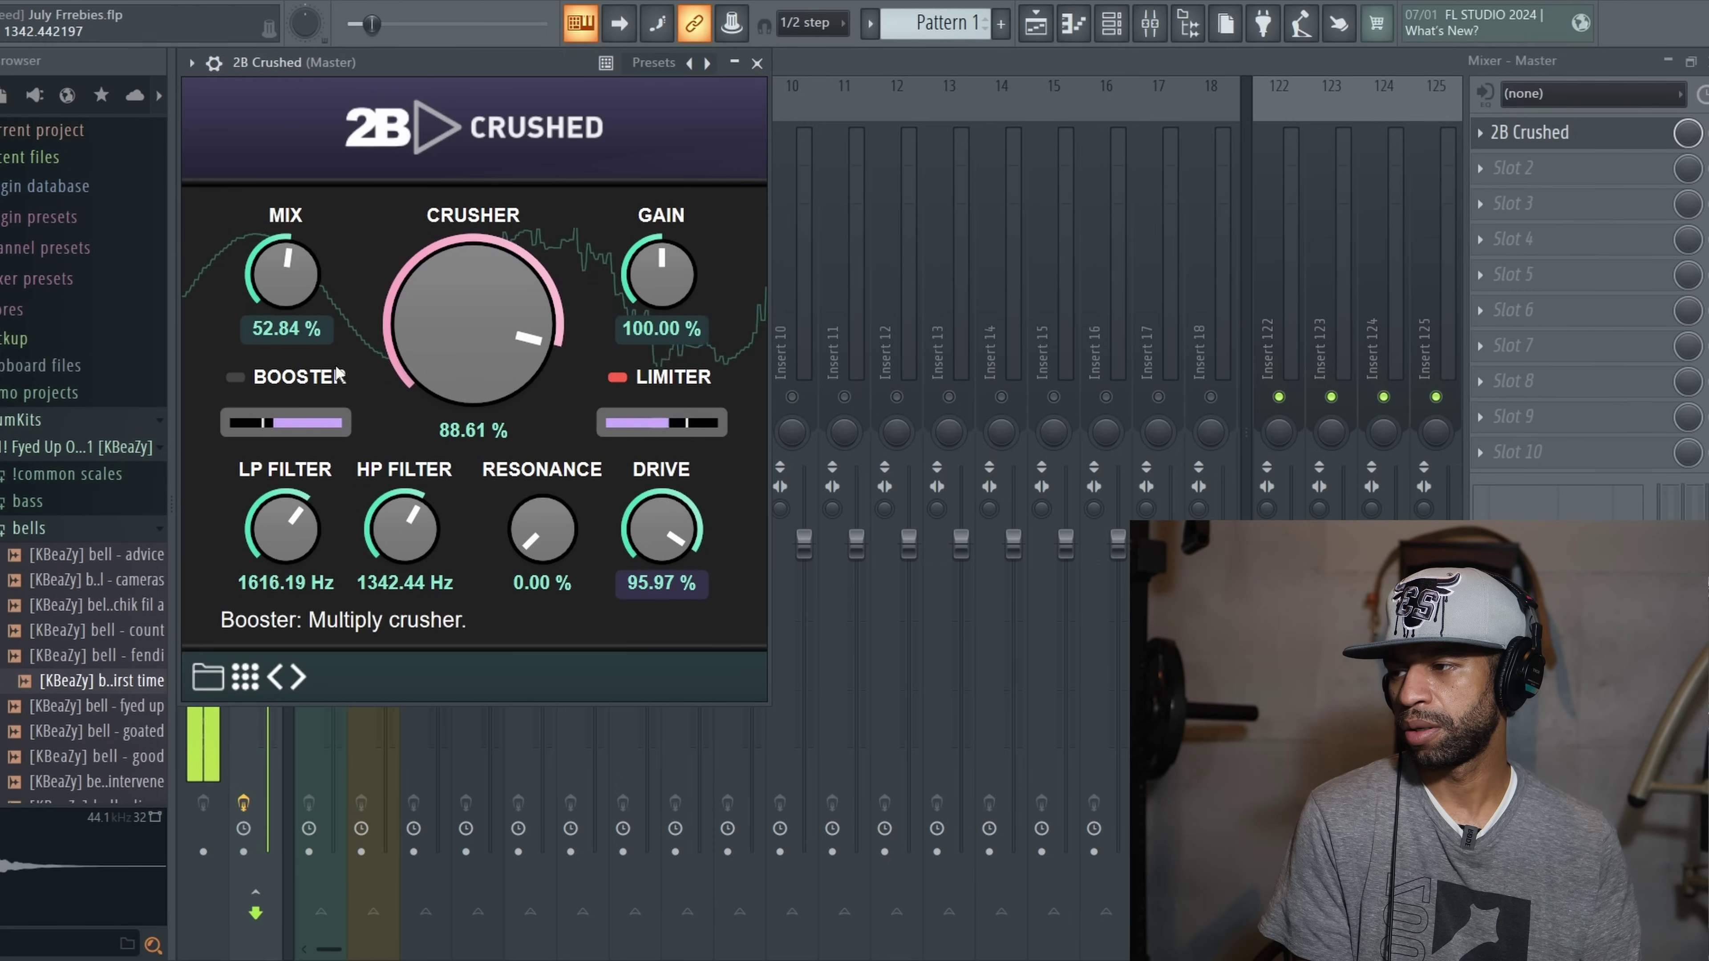
drag(285, 269, 314, 151)
drag(300, 303, 299, 394)
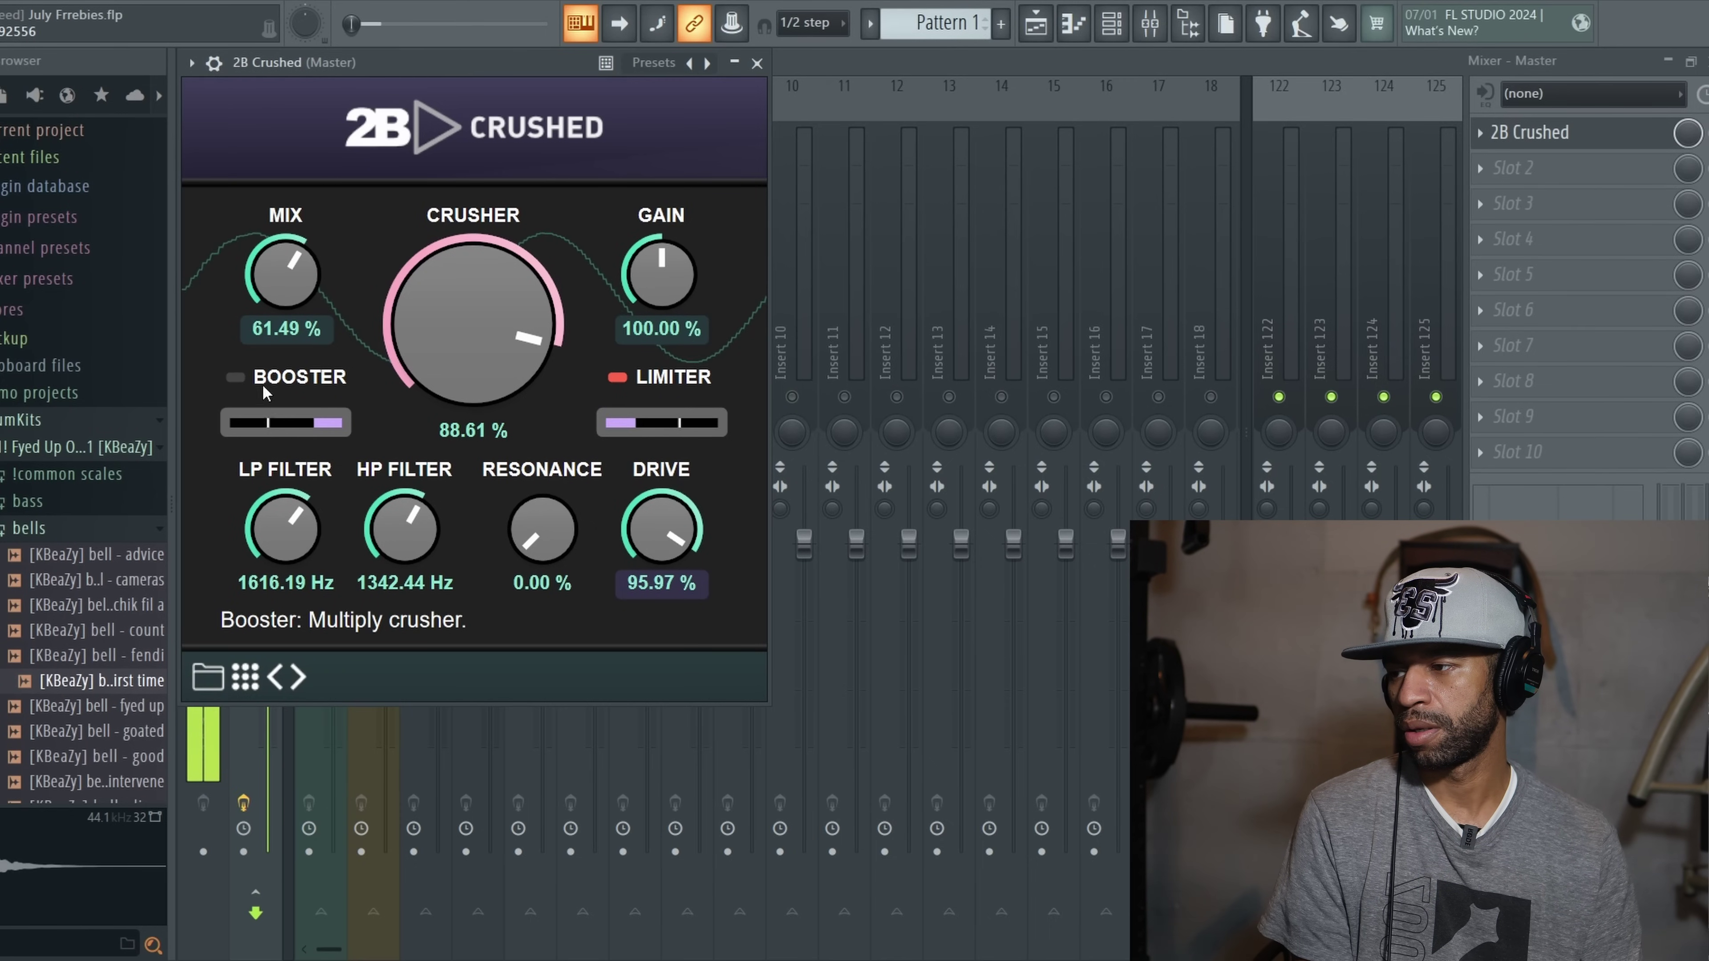
drag(273, 603, 277, 622)
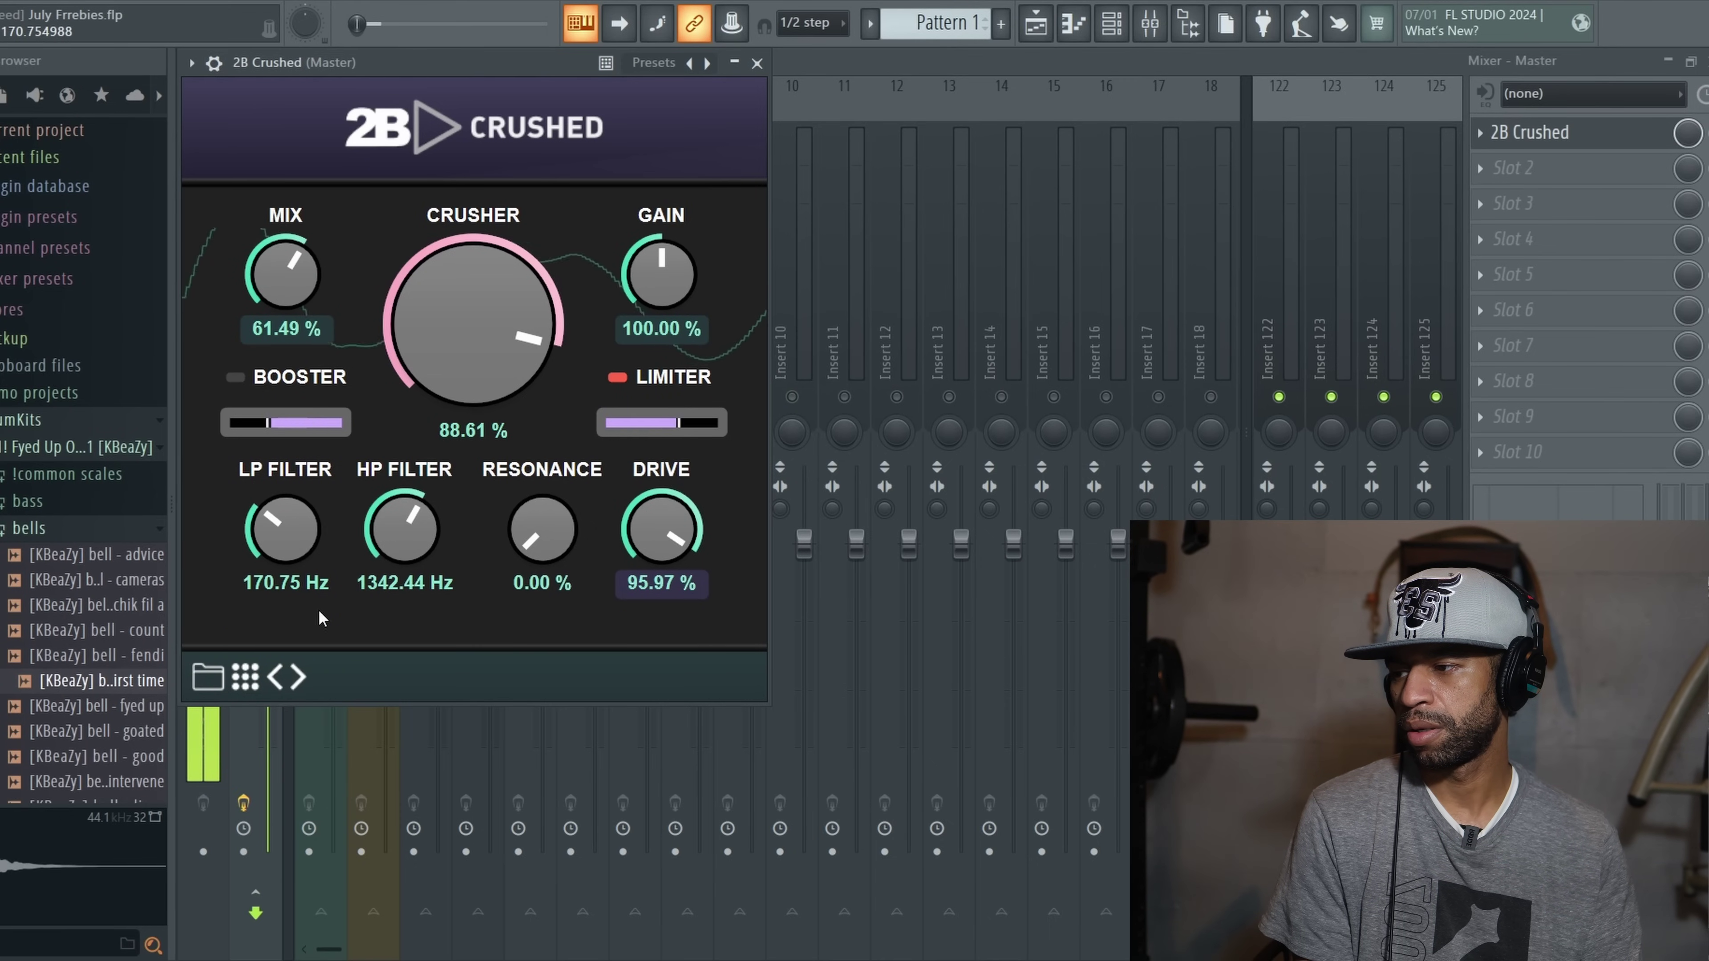
drag(383, 553, 319, 754)
drag(251, 539, 276, 605)
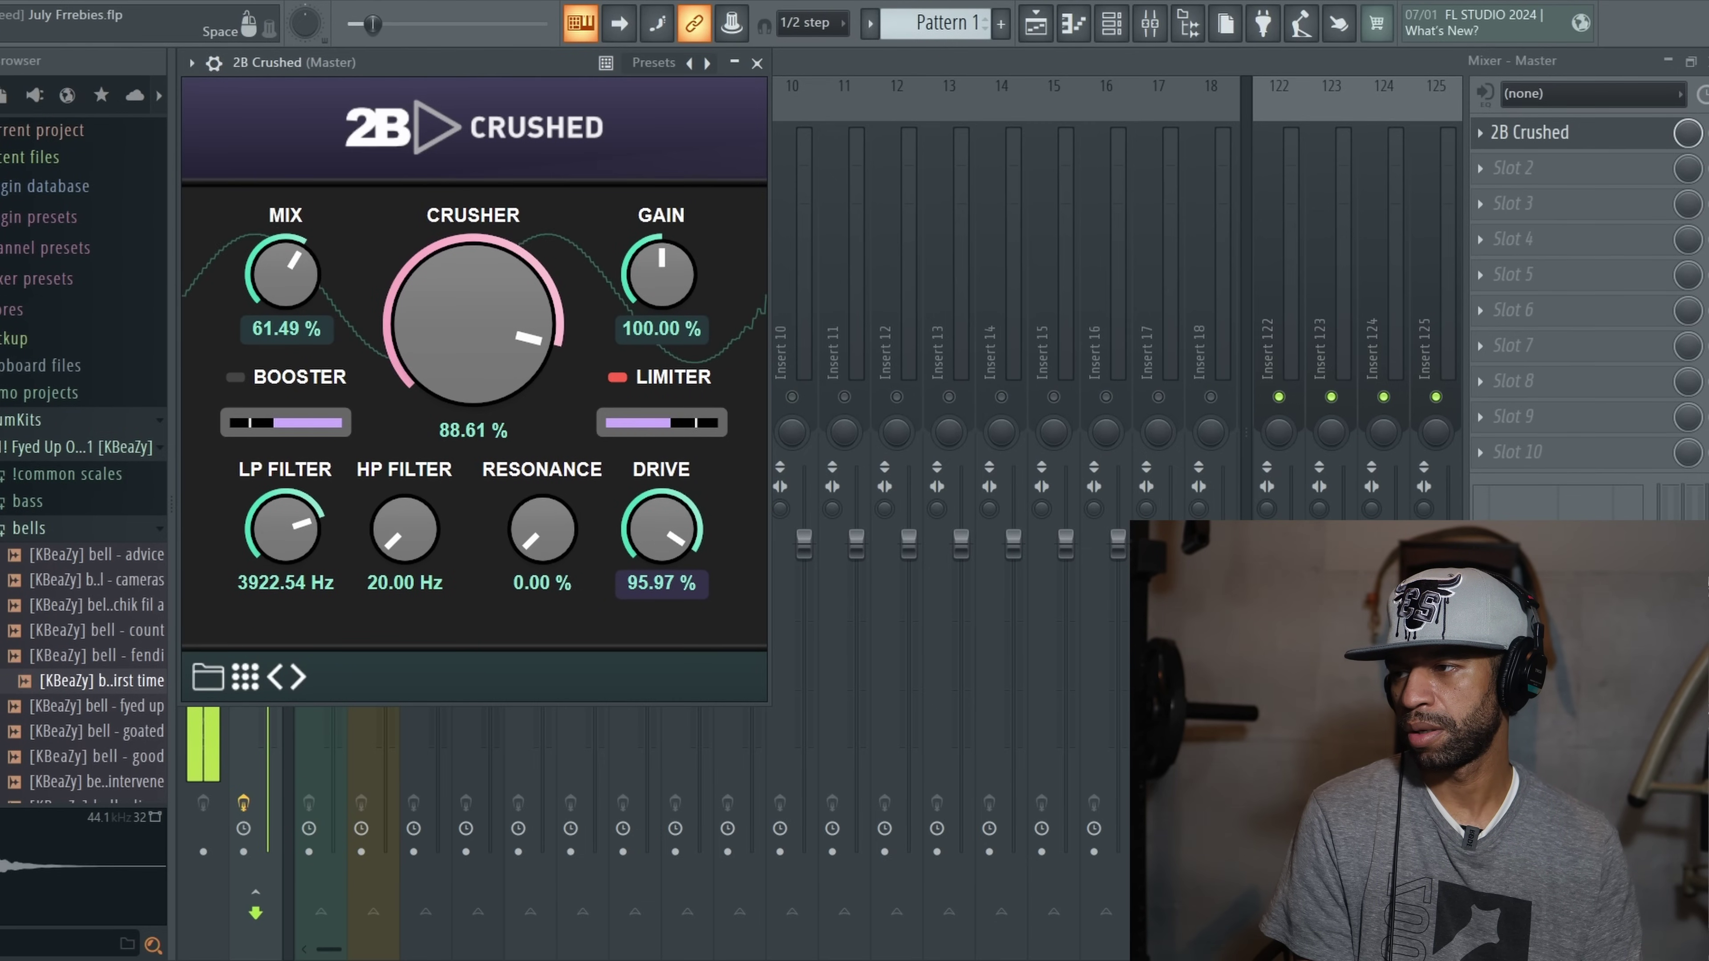
key(space)
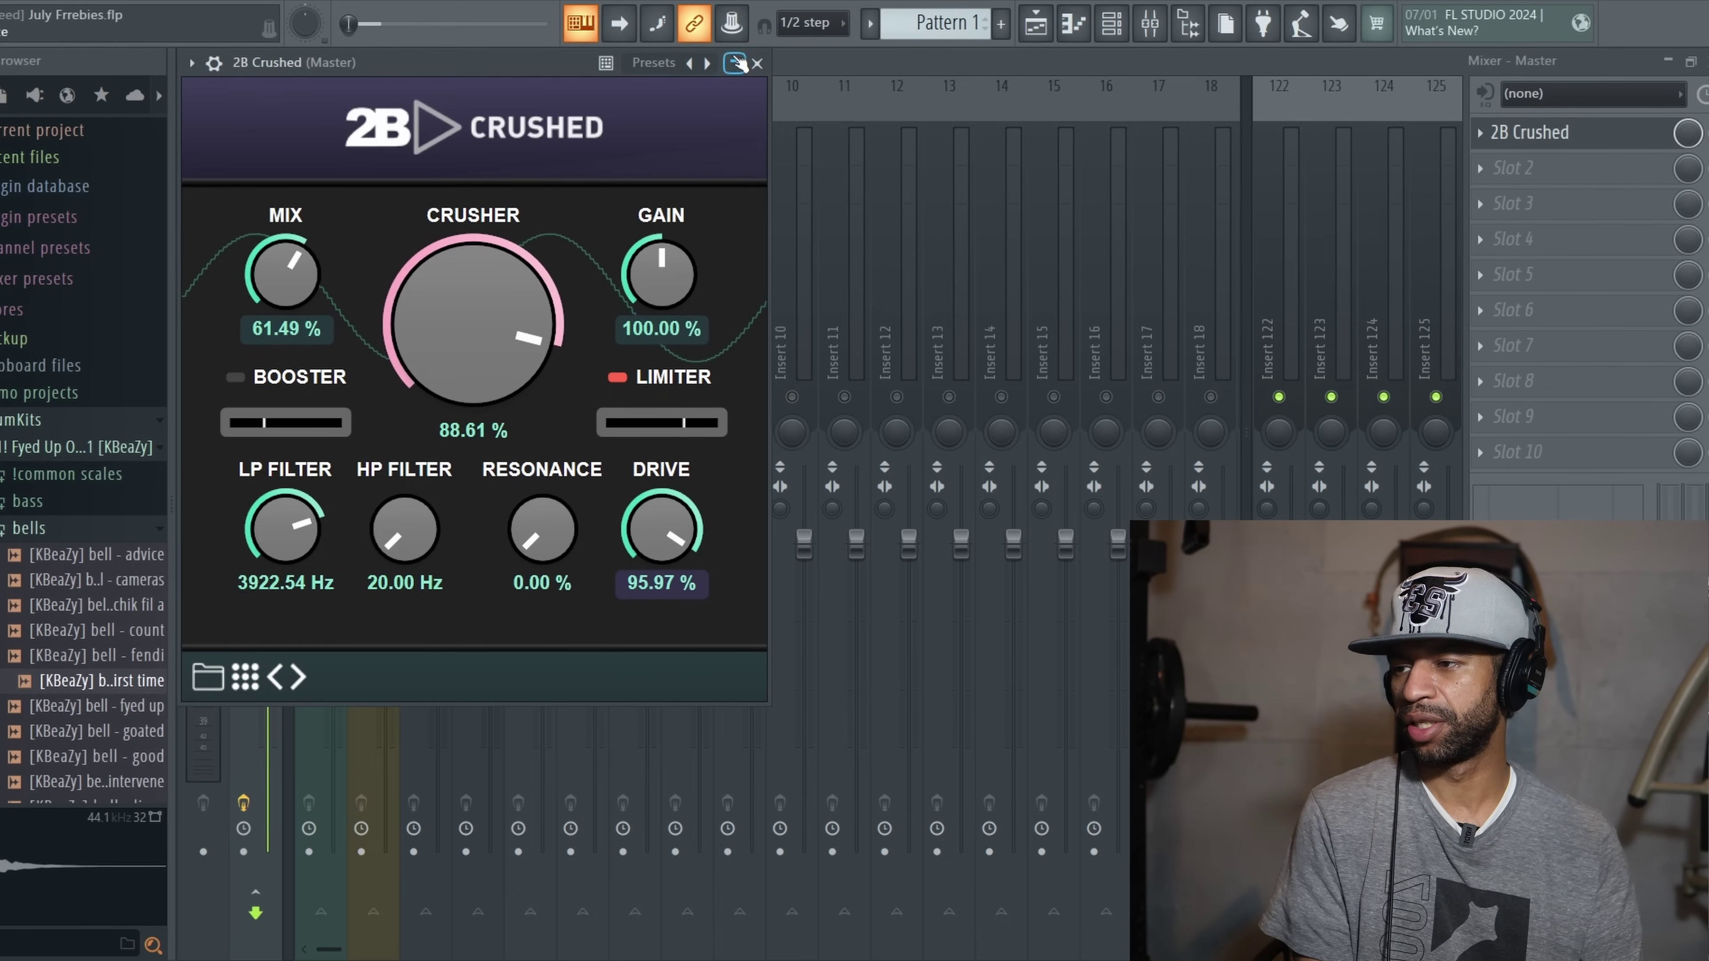
- Close 2B Crushed, link the HALion Sonic mixer track, and open the channel rack
click(756, 64)
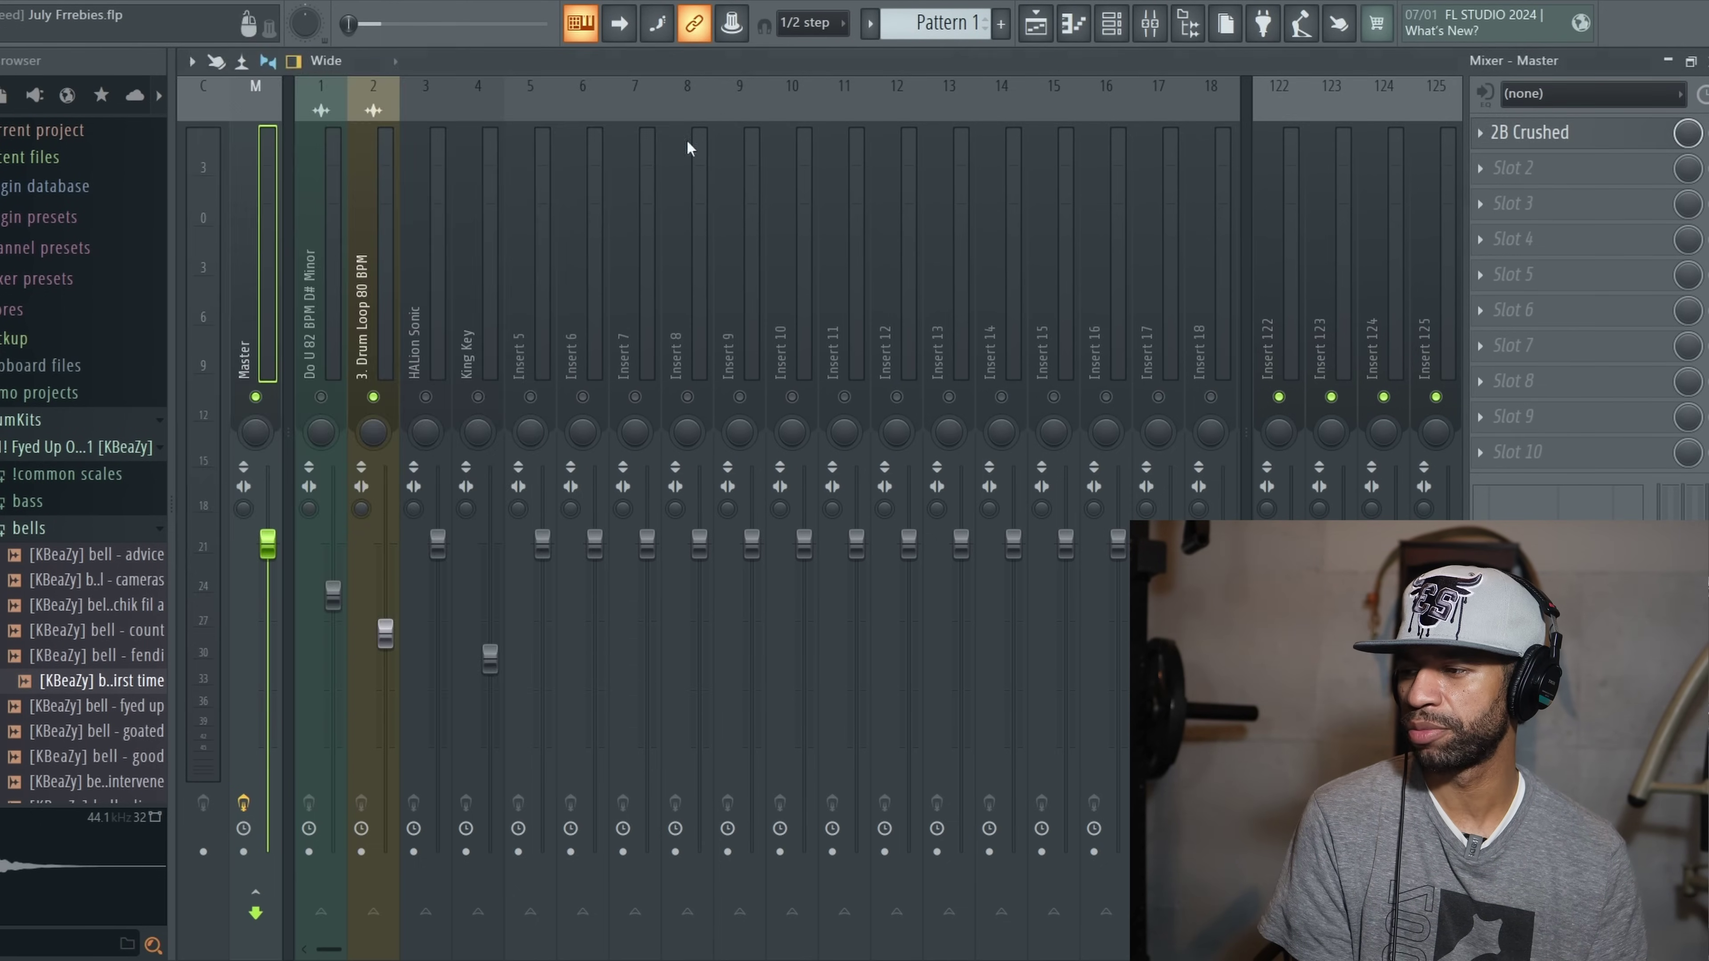
click(425, 397)
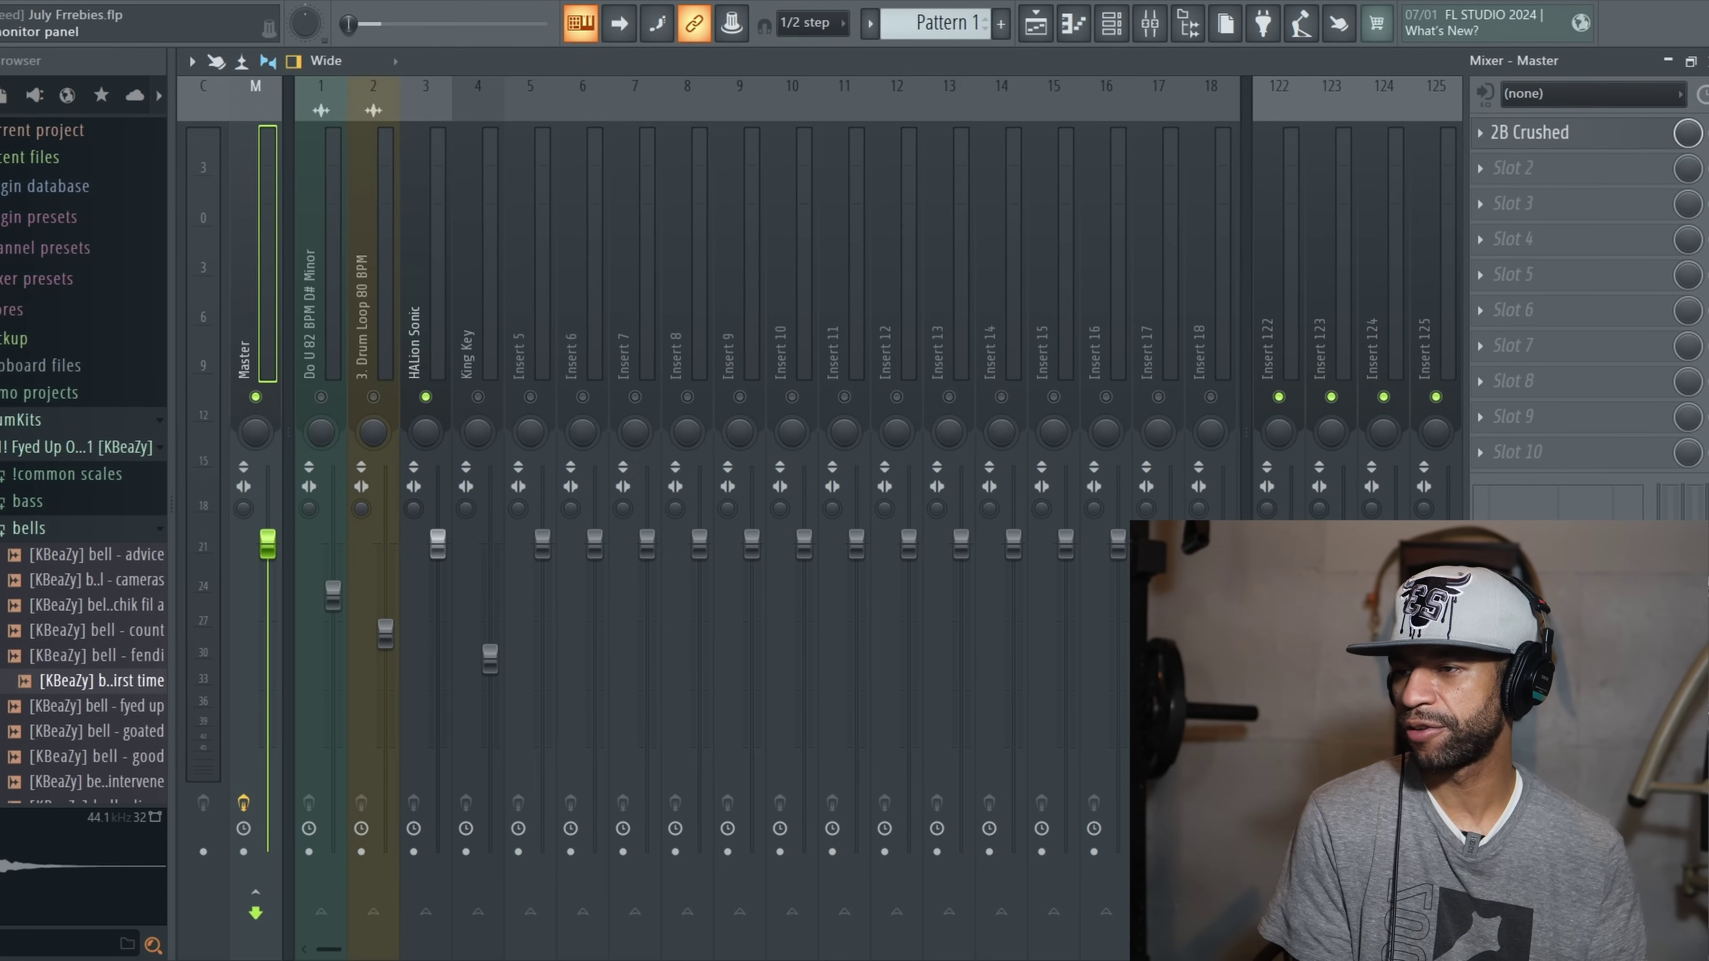
click(1112, 30)
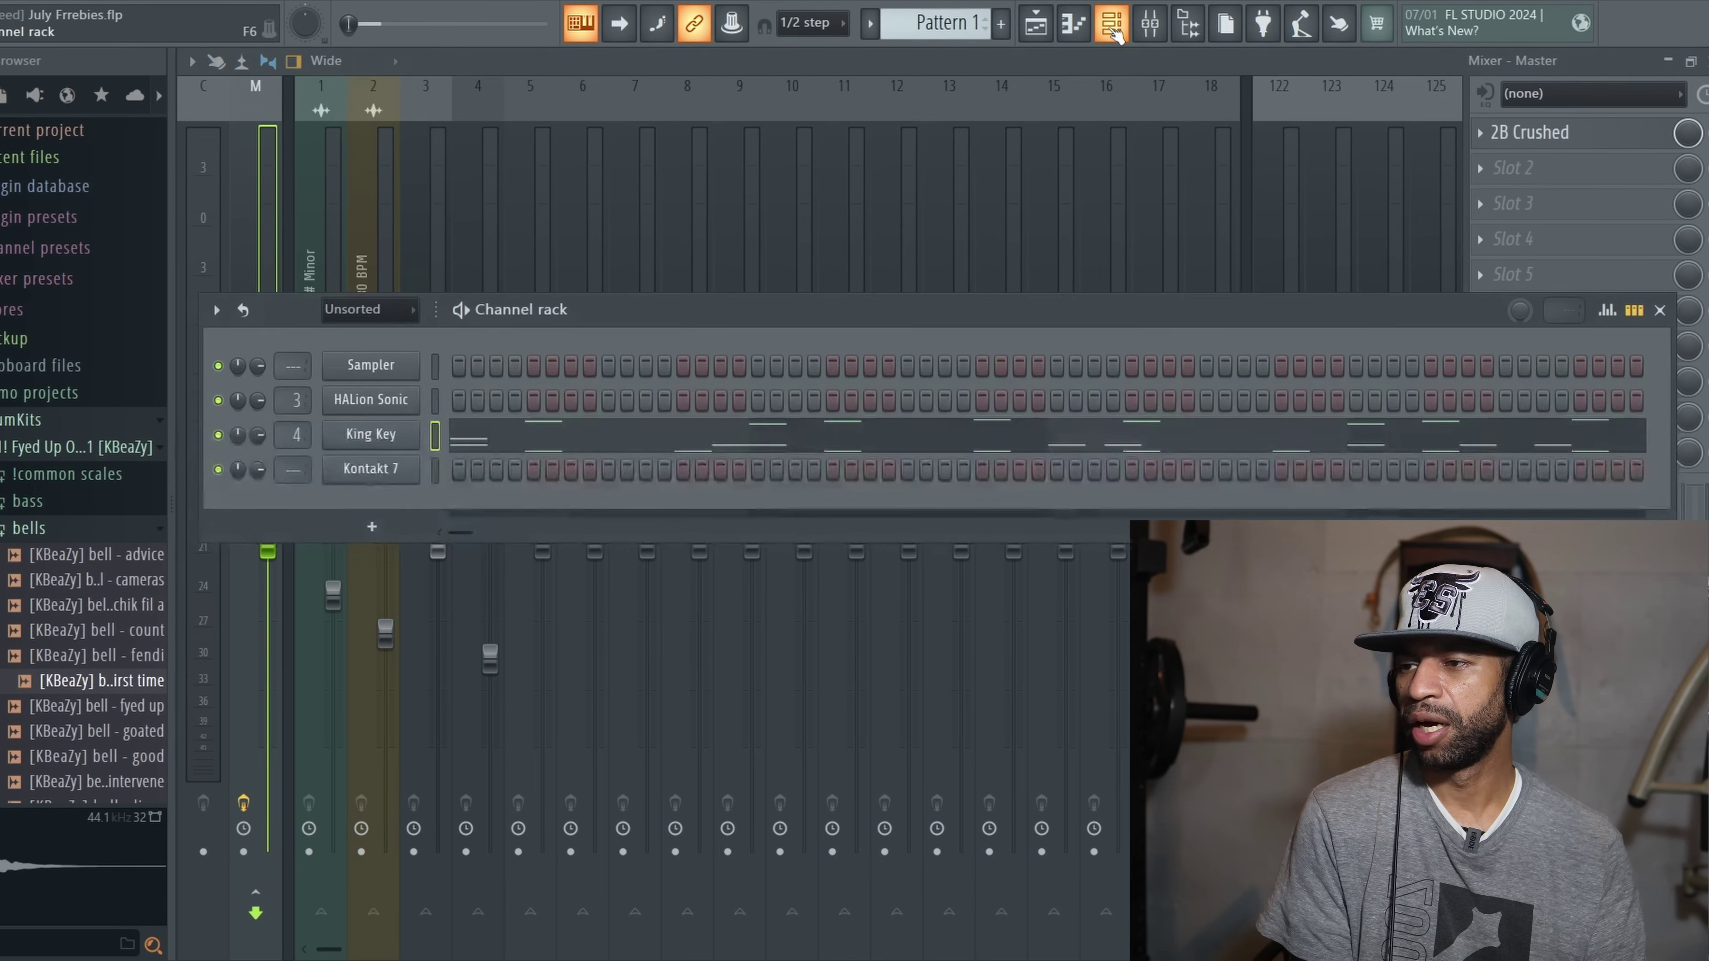
- Check King Key and HALion Sonic from the Channel rack, then select the Master track in the mixer
click(372, 435)
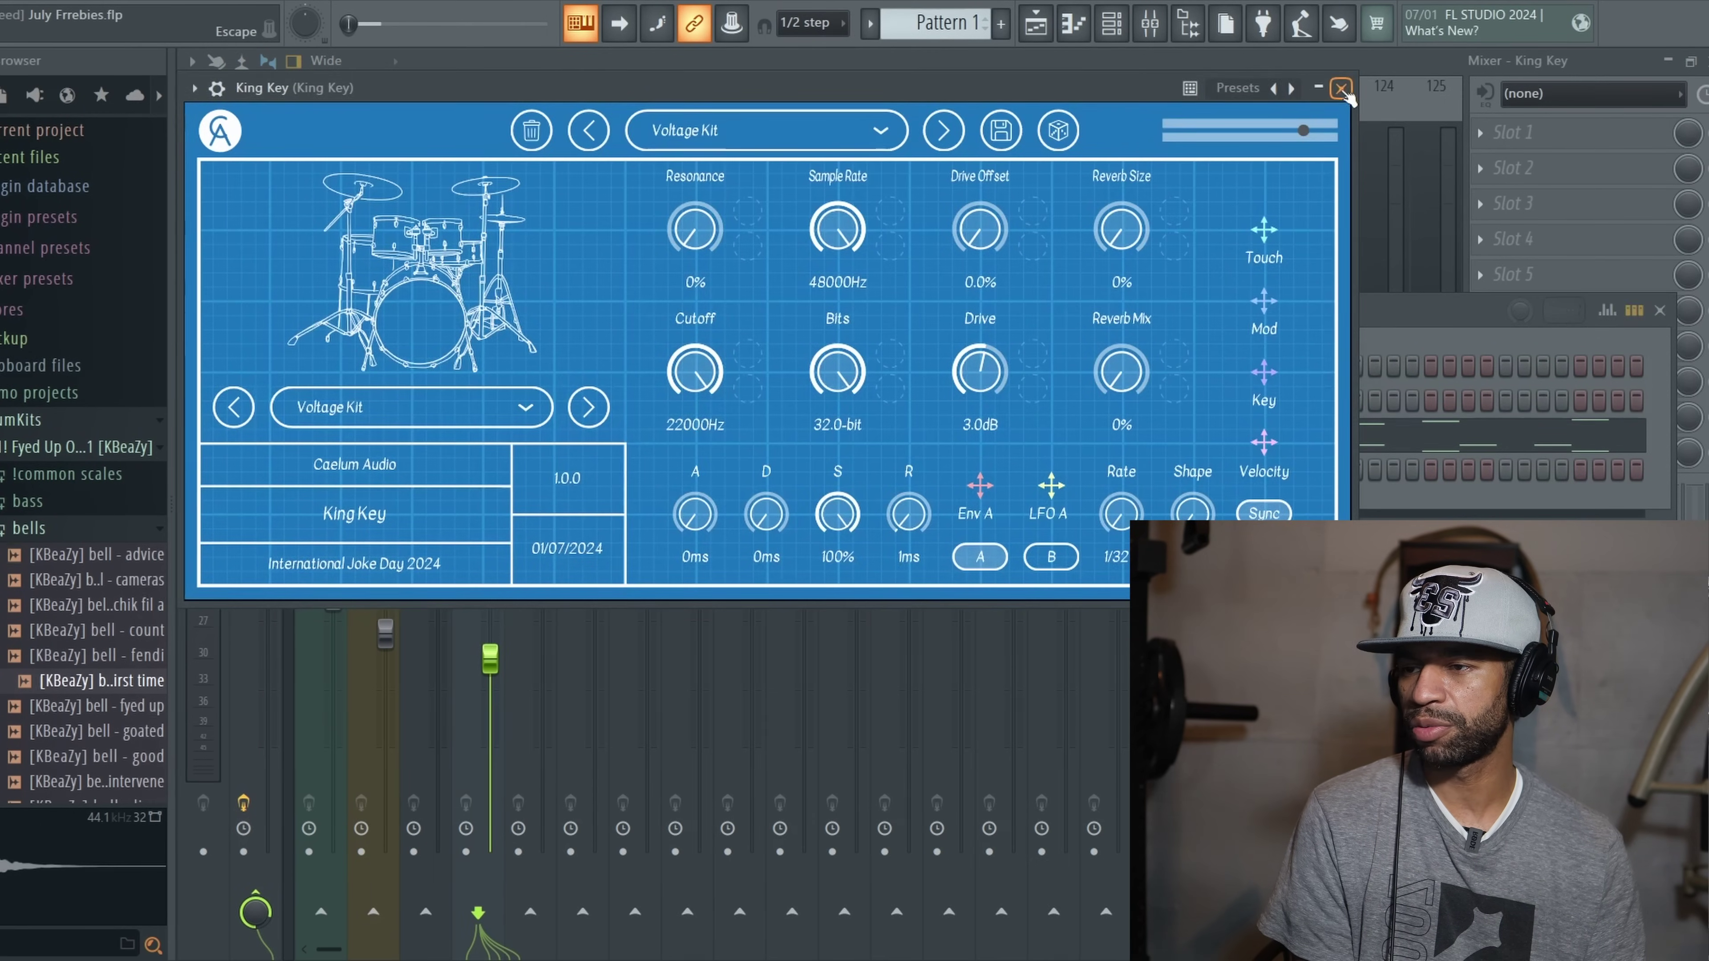
click(1341, 89)
click(364, 401)
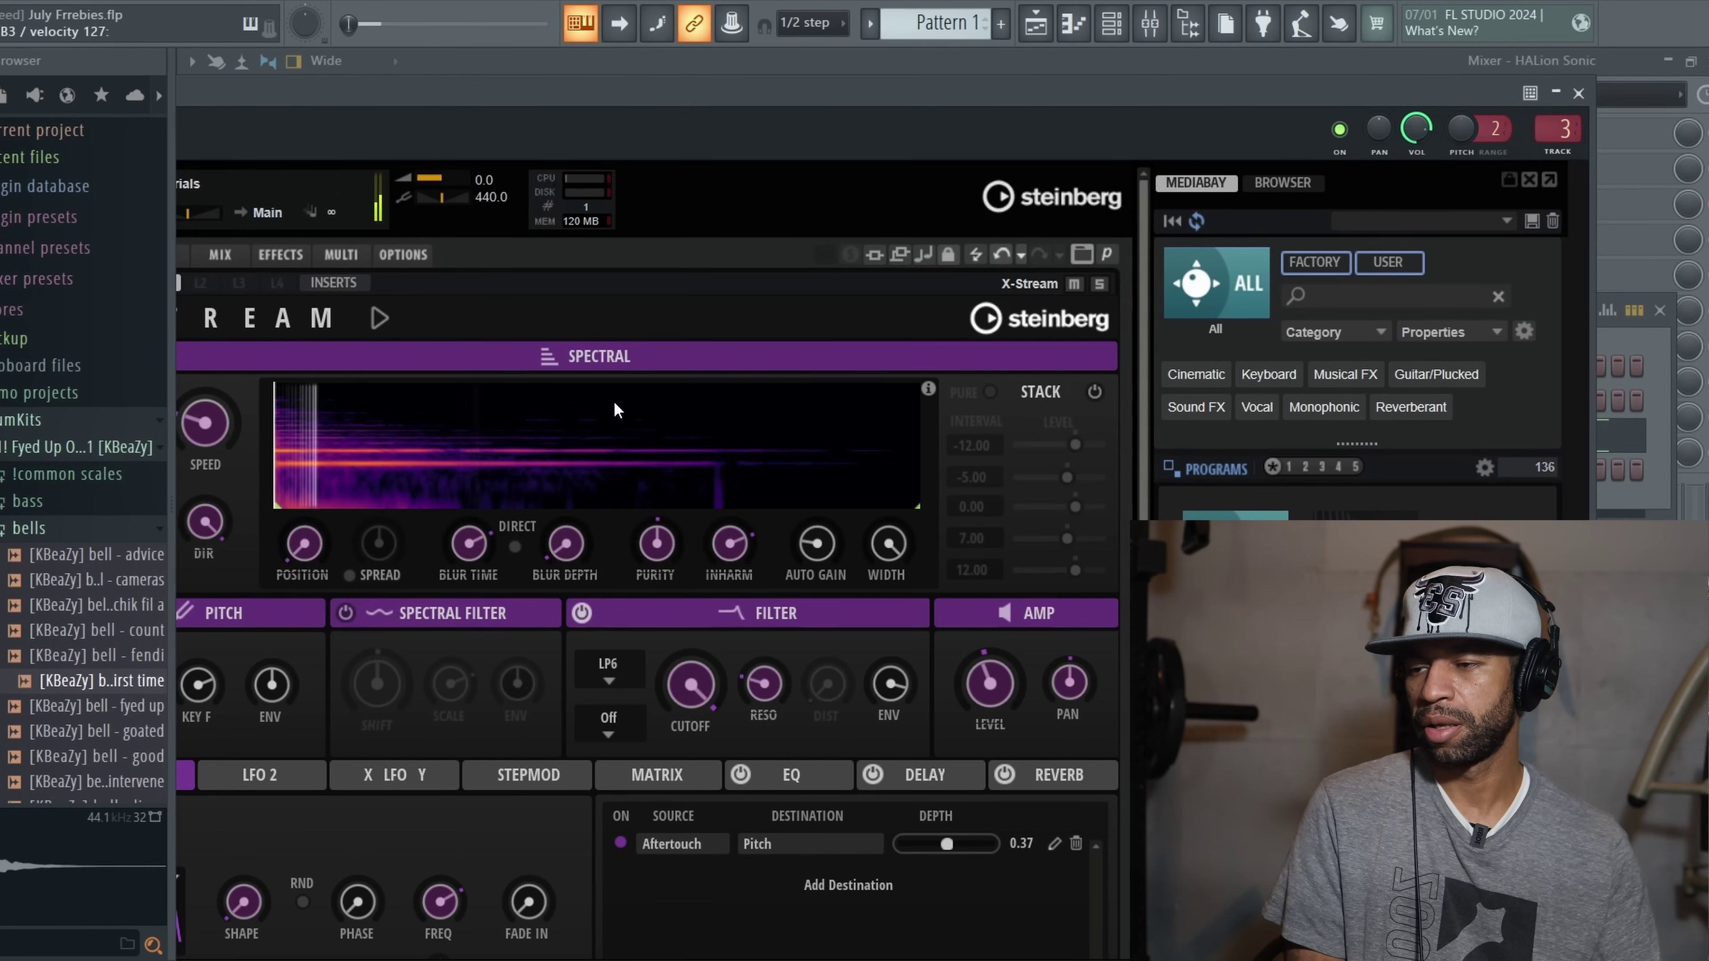
drag(726, 95, 1685, 146)
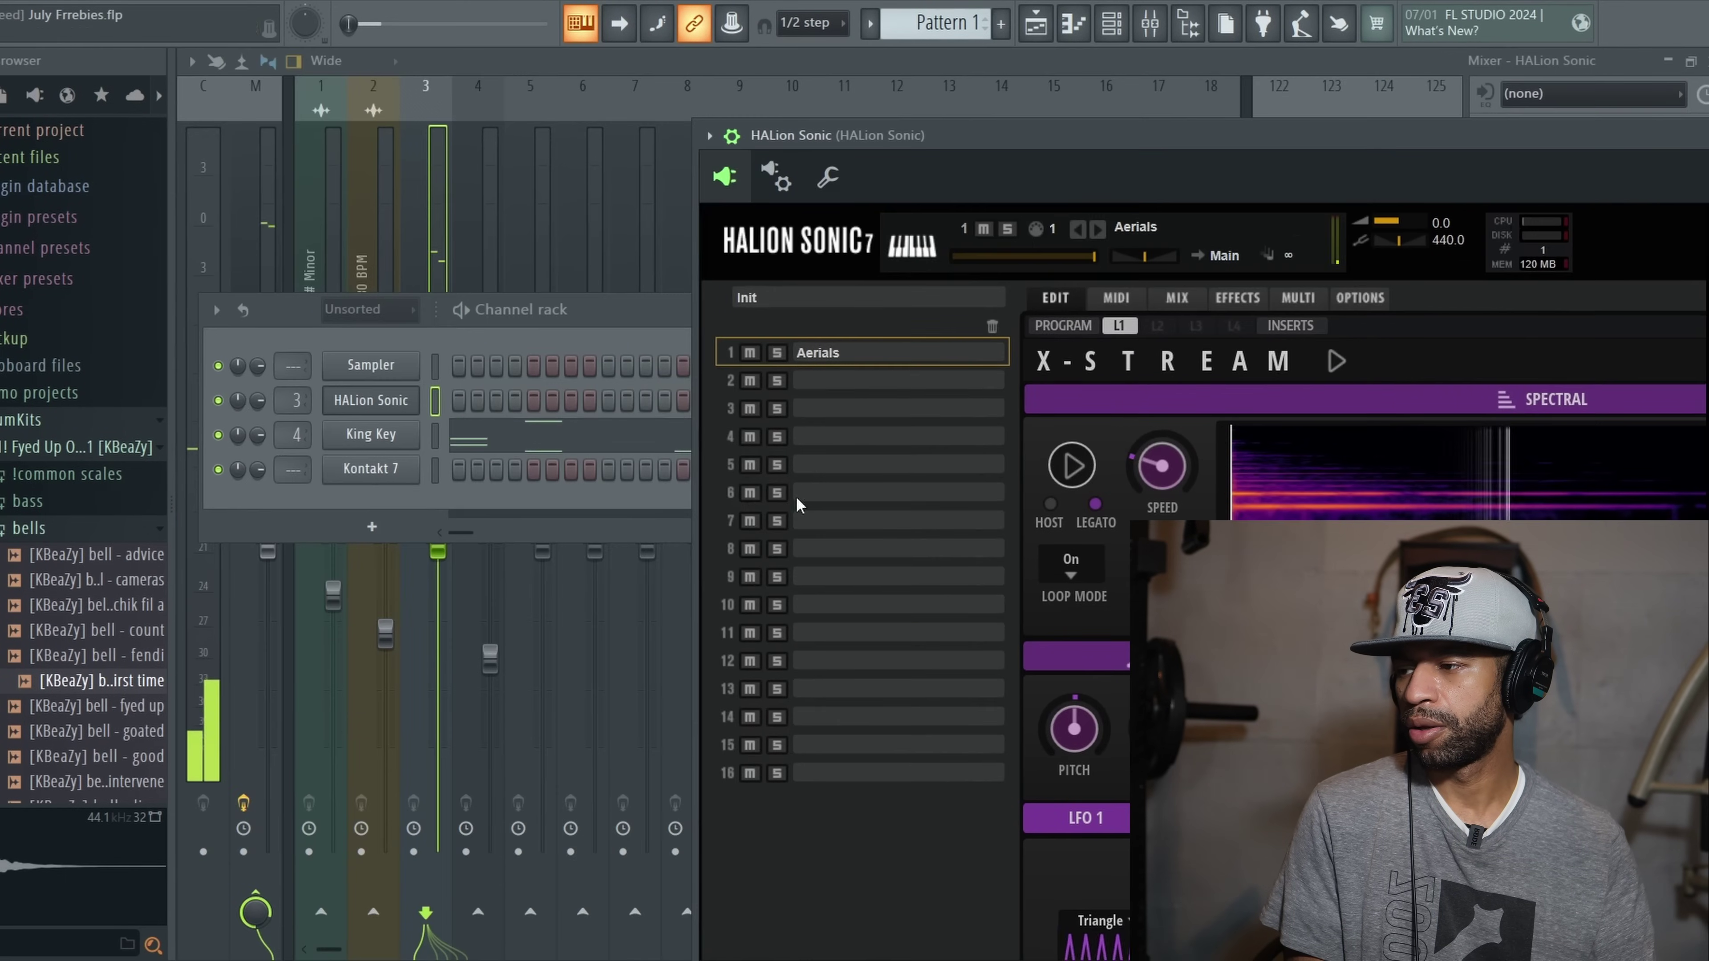
click(318, 194)
click(261, 211)
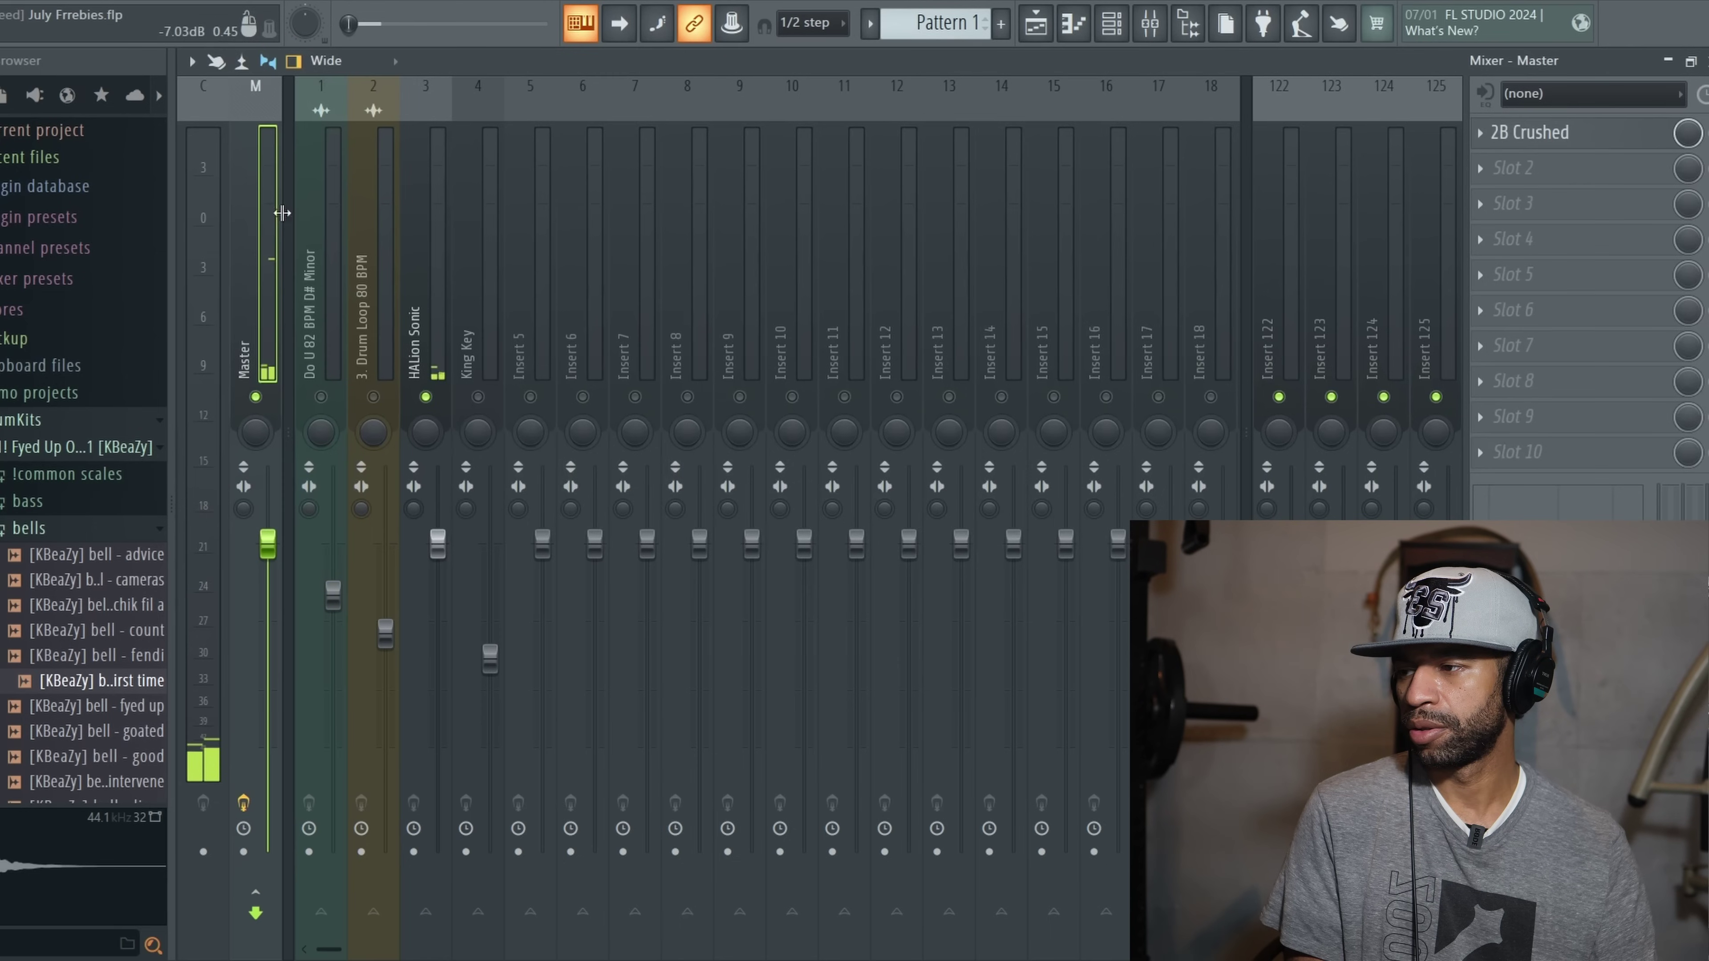
- Set master 2B Crushed's Crusher to 100%, reset LP Filter to 20000 Hz, and show the channel rack
click(1597, 137)
drag(528, 317, 519, 284)
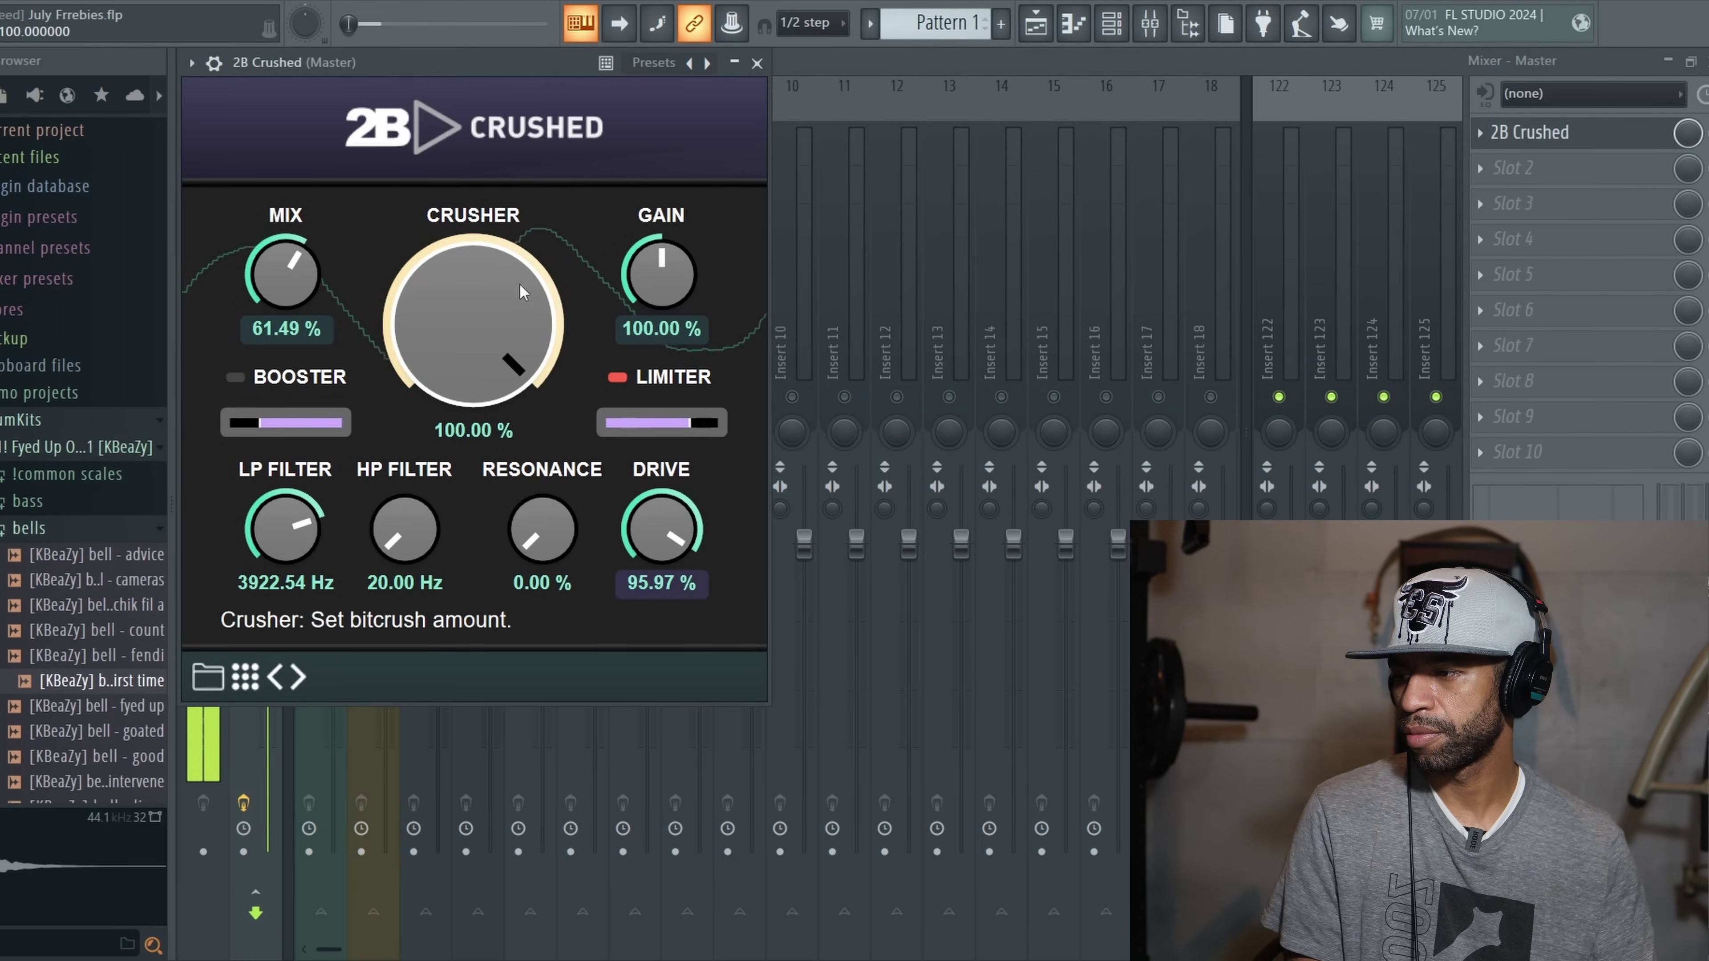
double_click(297, 549)
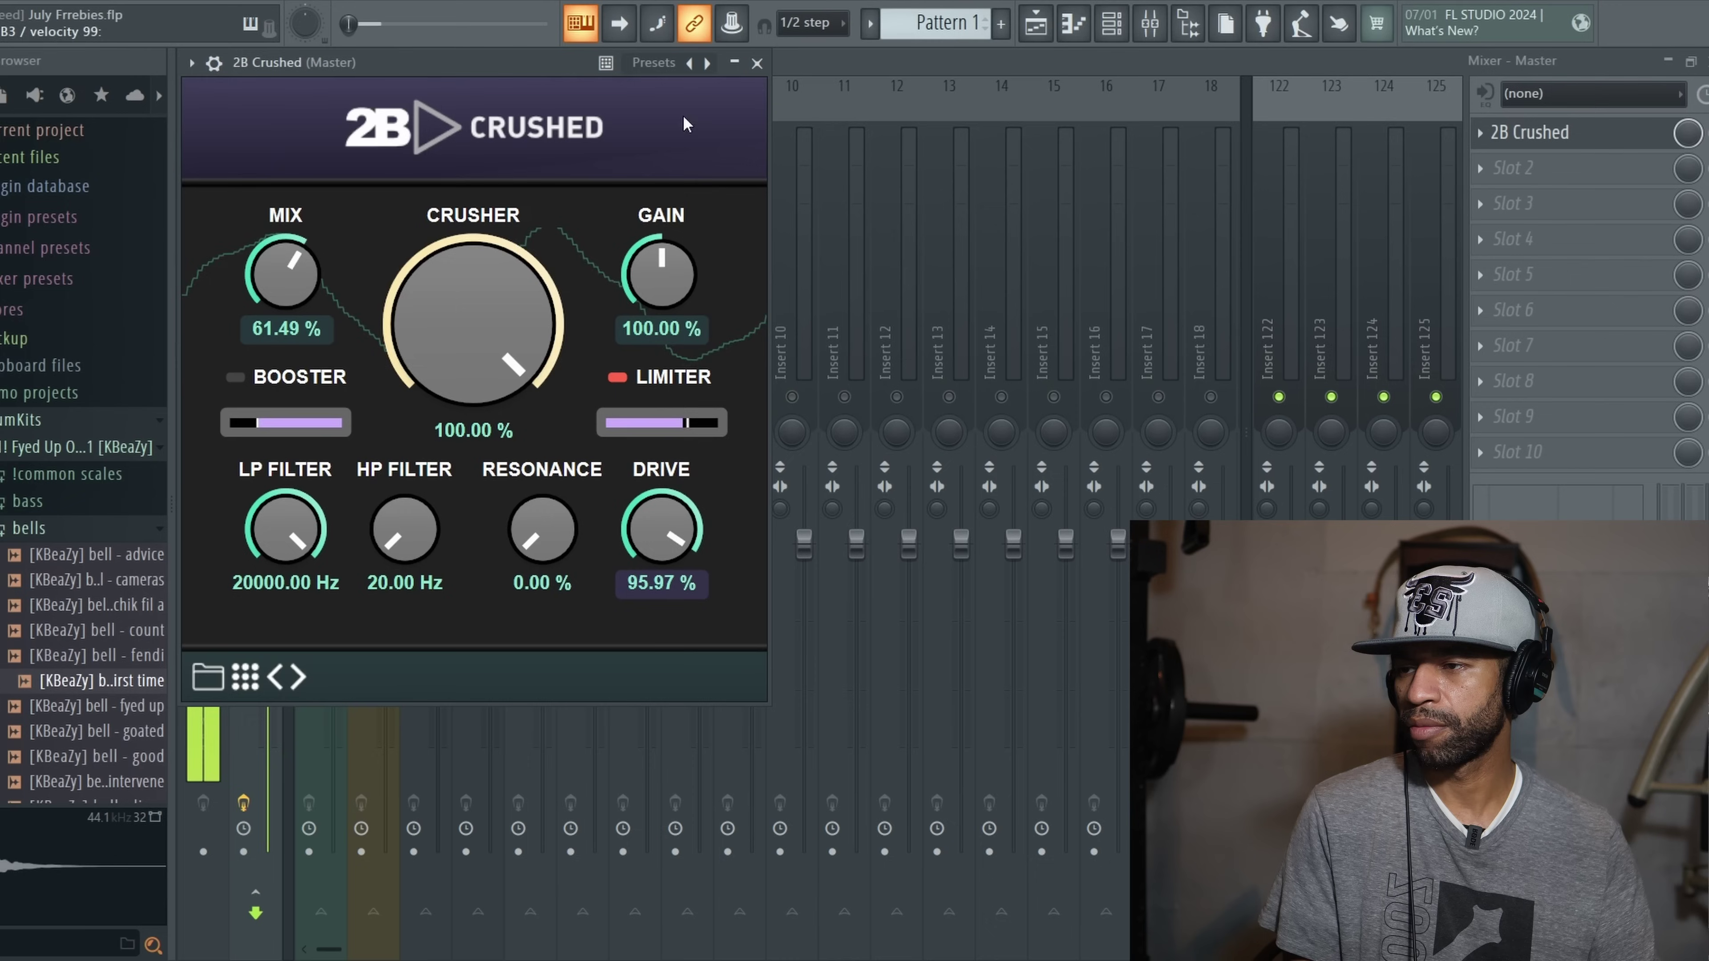
click(1112, 23)
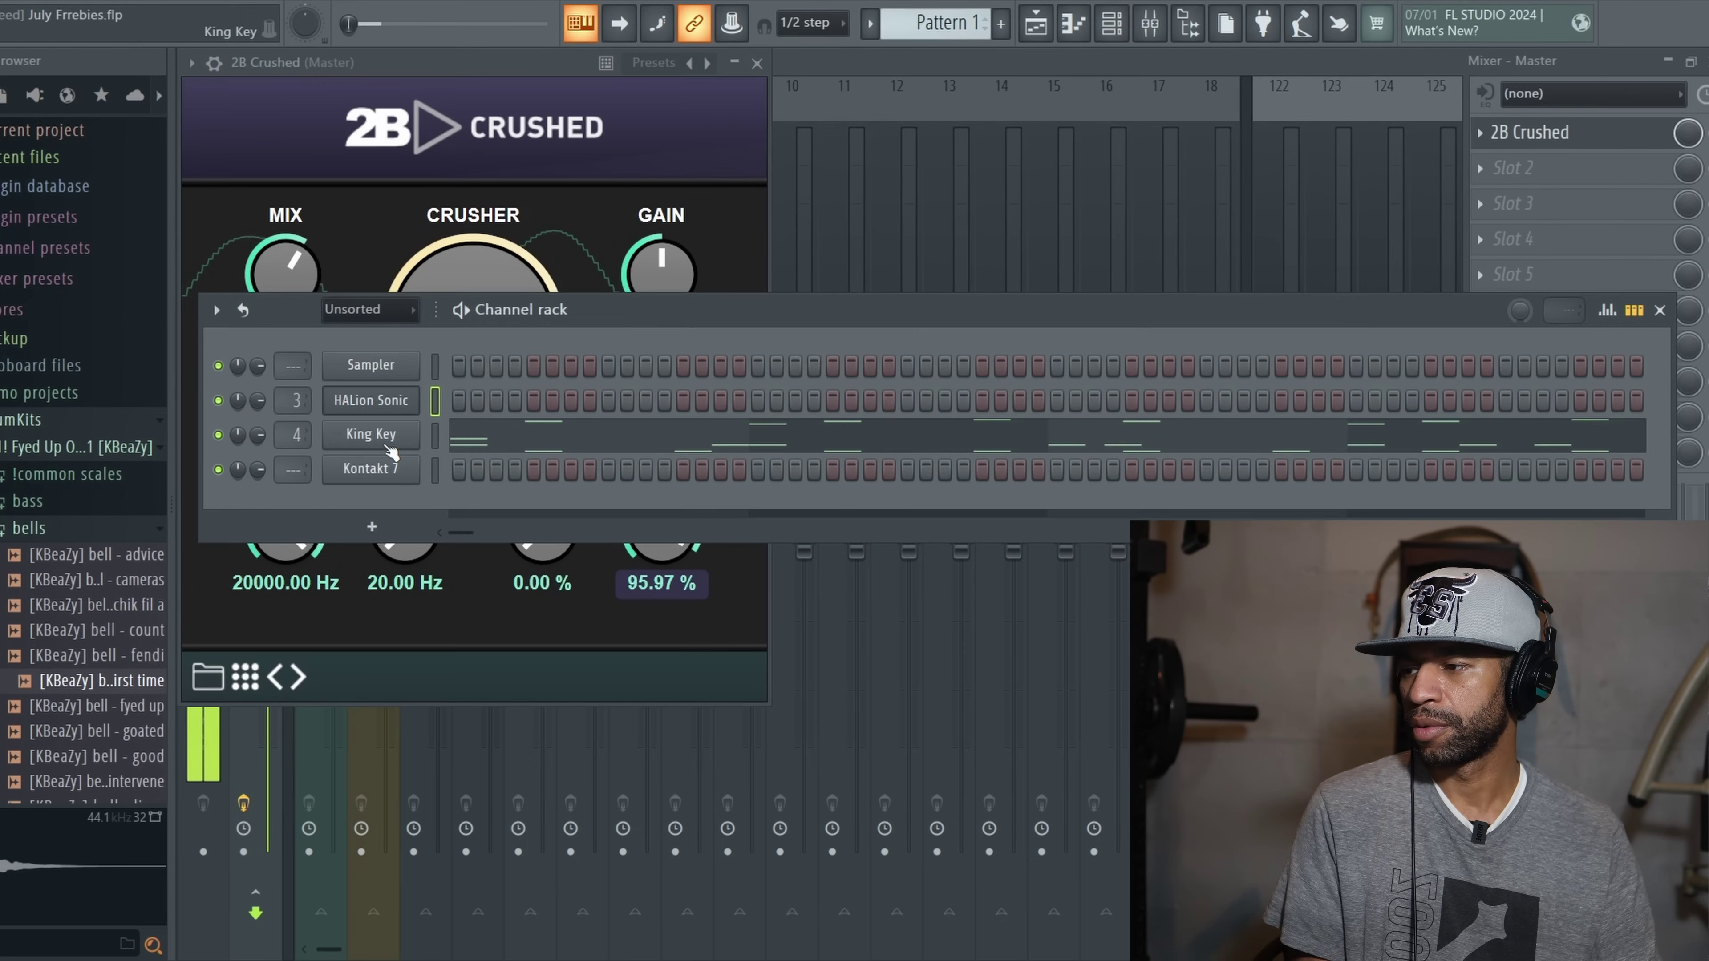
- Load Adrianas Lost Souls into HALion Sonic from MediaBay, then close HALion and 2B Crushed
click(387, 402)
drag(1443, 135, 375, 50)
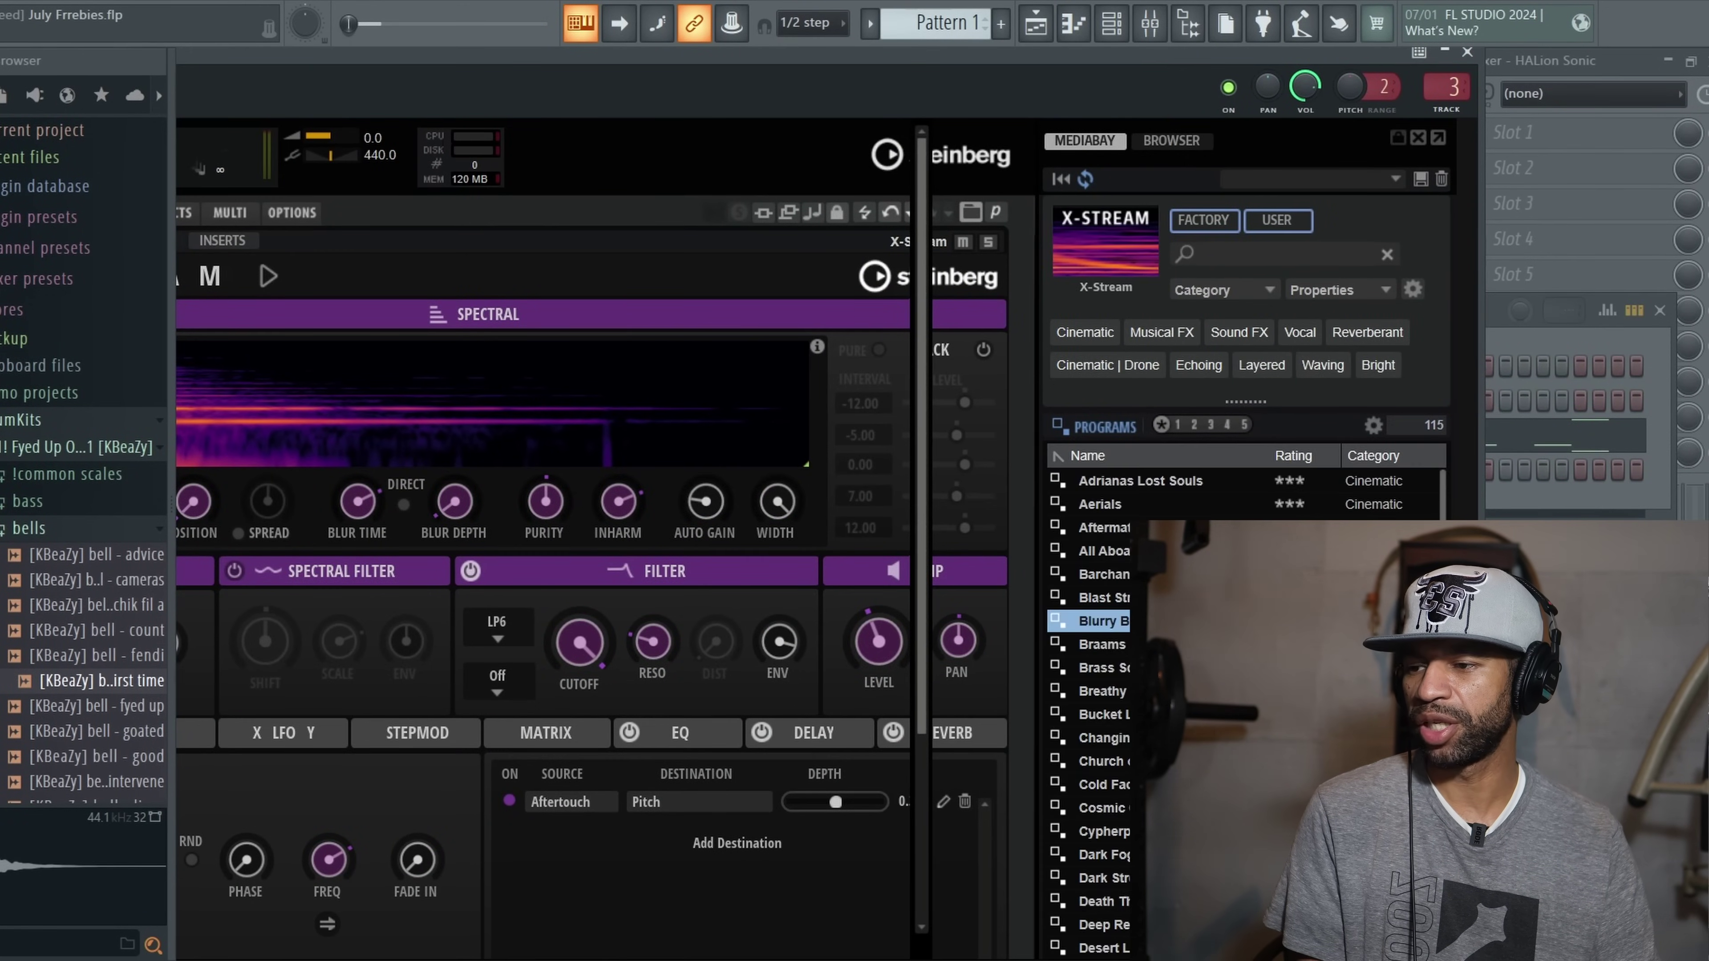
double_click(1156, 478)
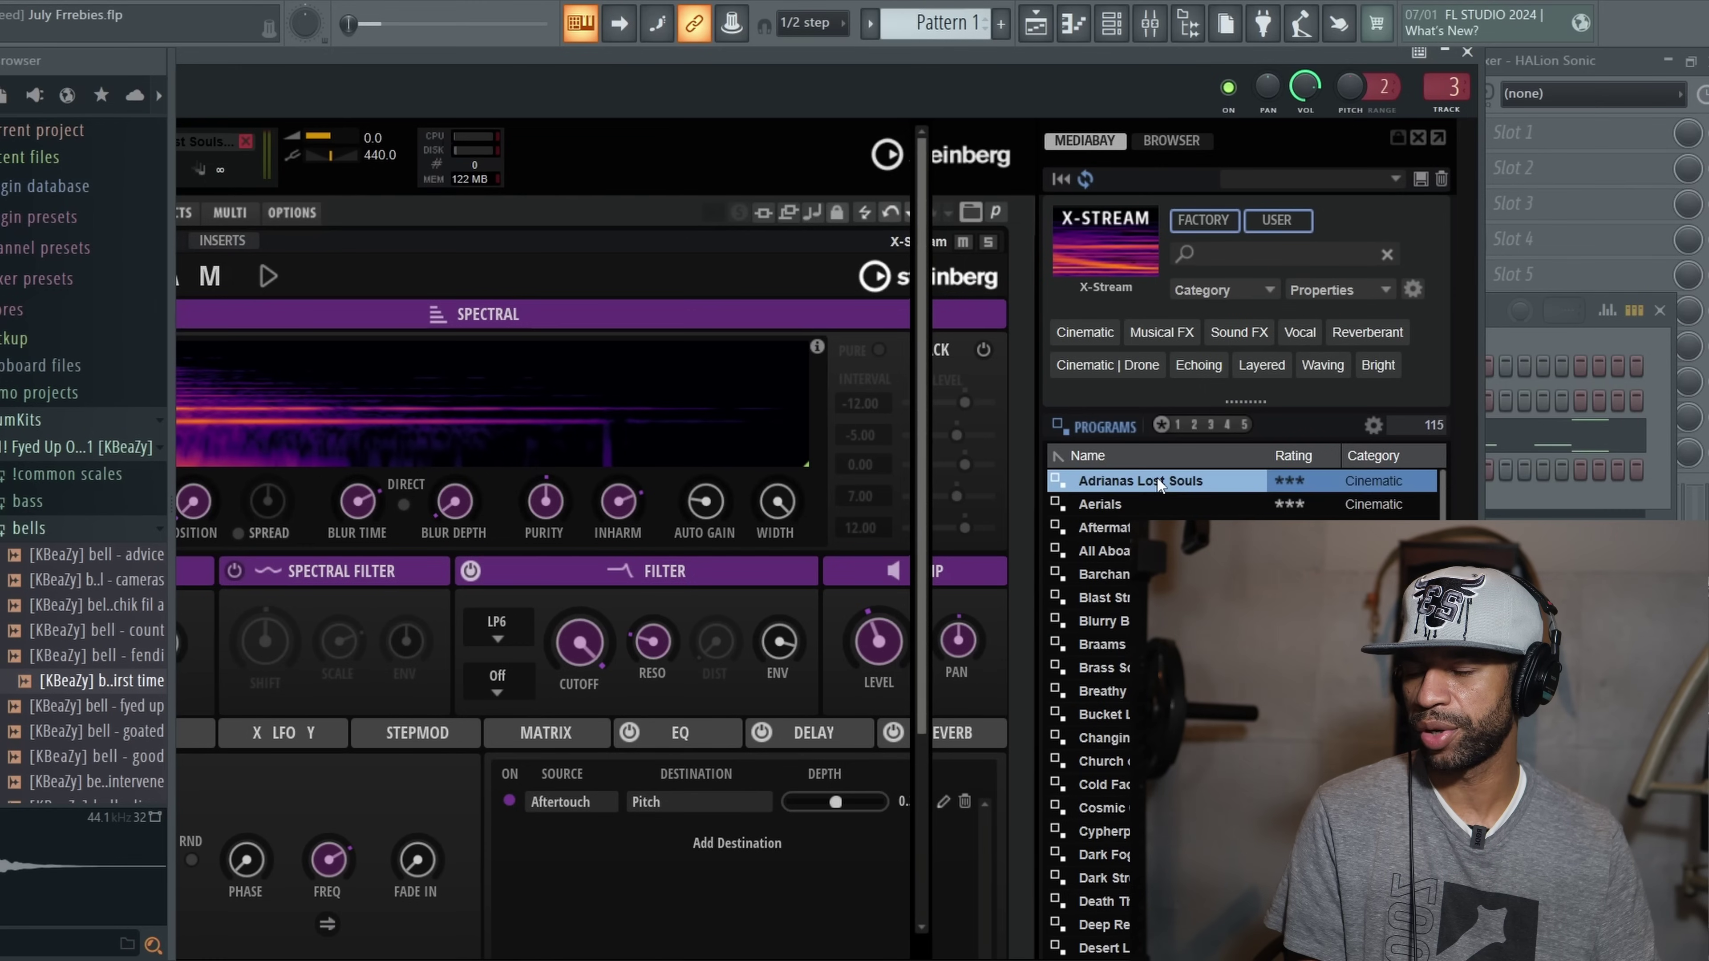
click(1468, 53)
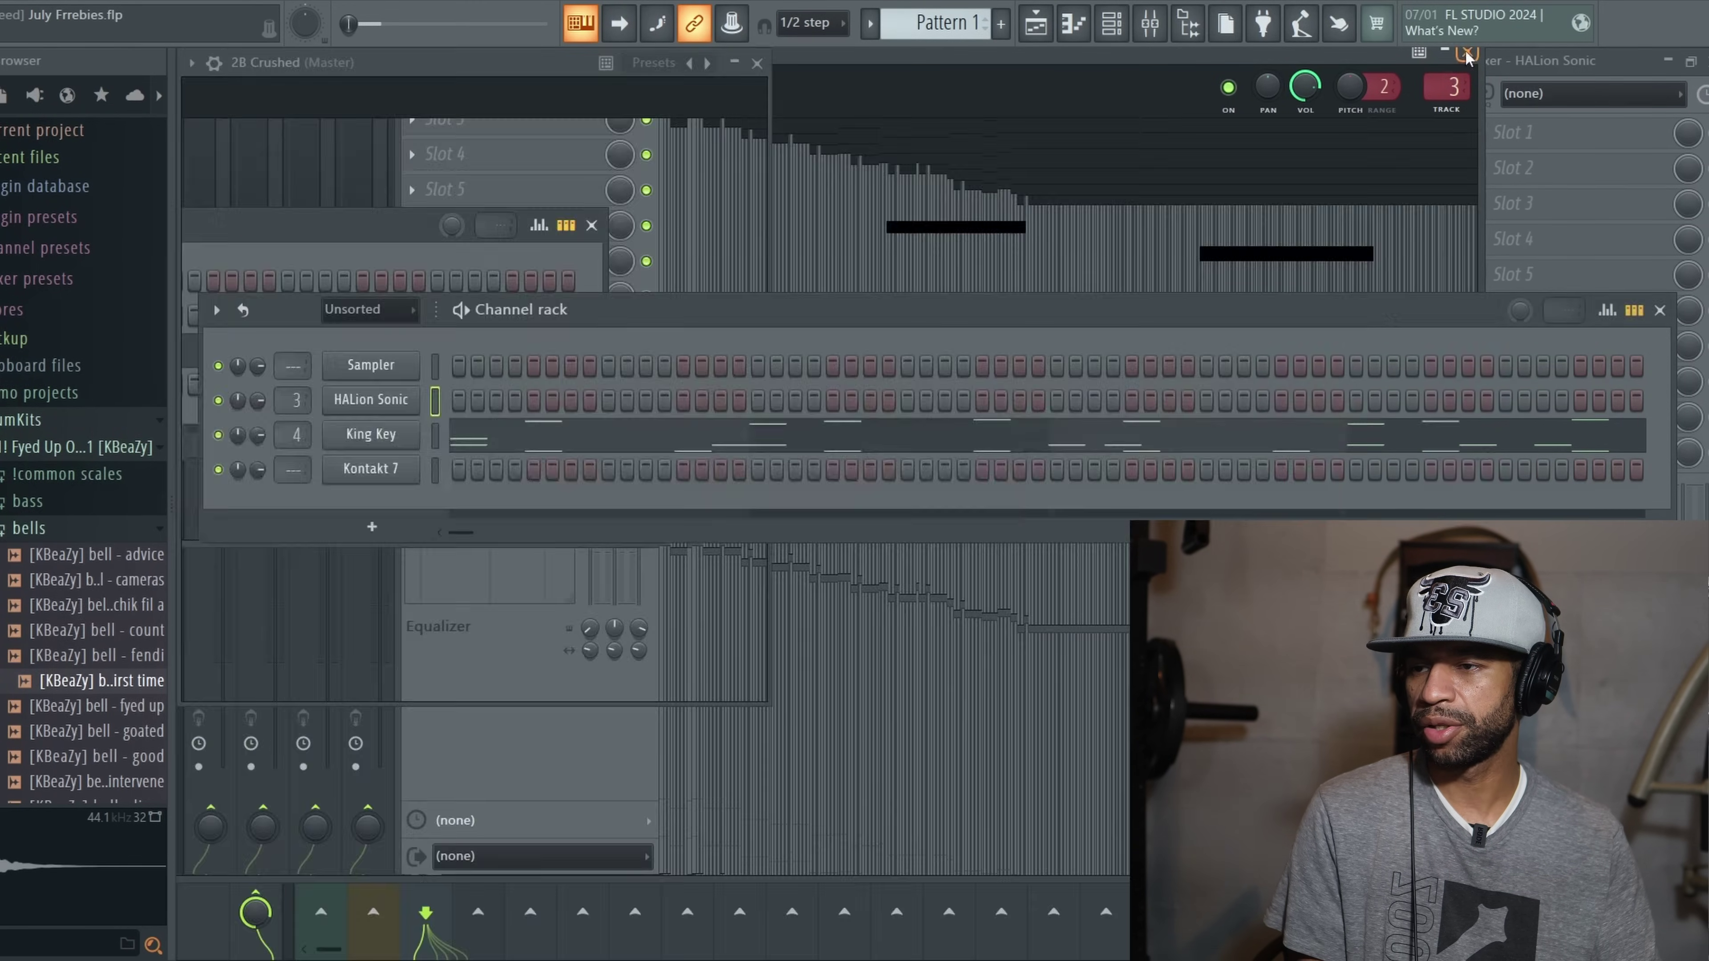
click(757, 63)
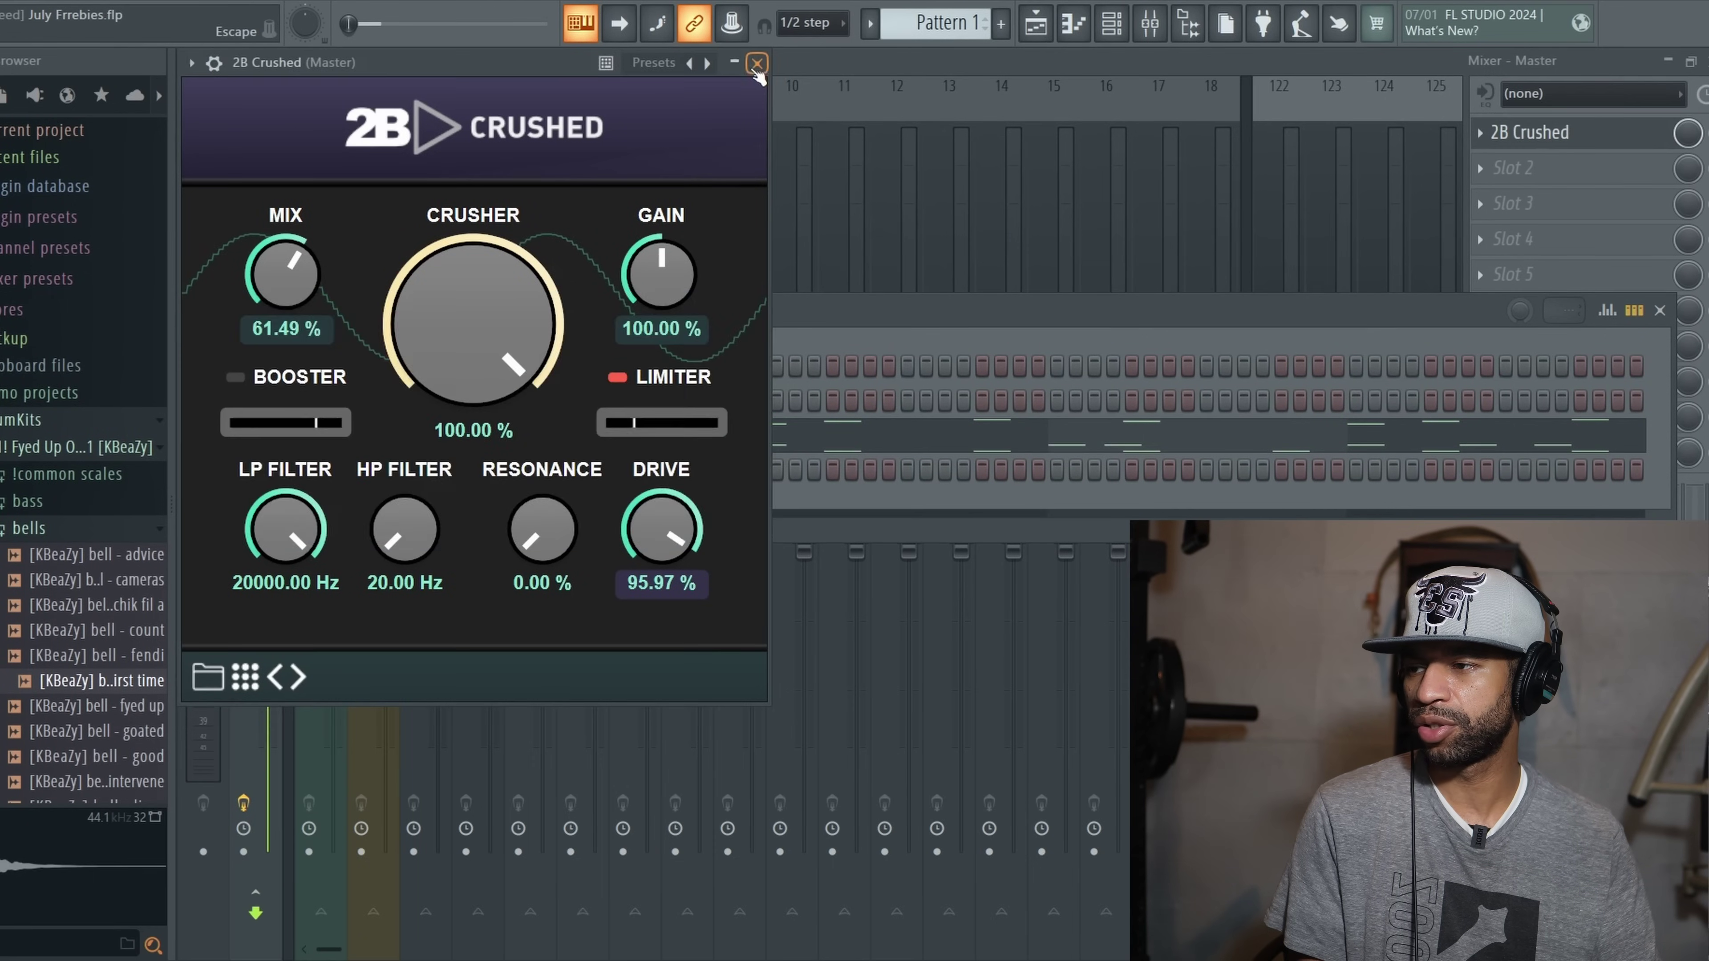
click(757, 63)
- Close the Channel rack, play the beat, and lower master 2B Crushed's Crusher to 75.89%
key(F6)
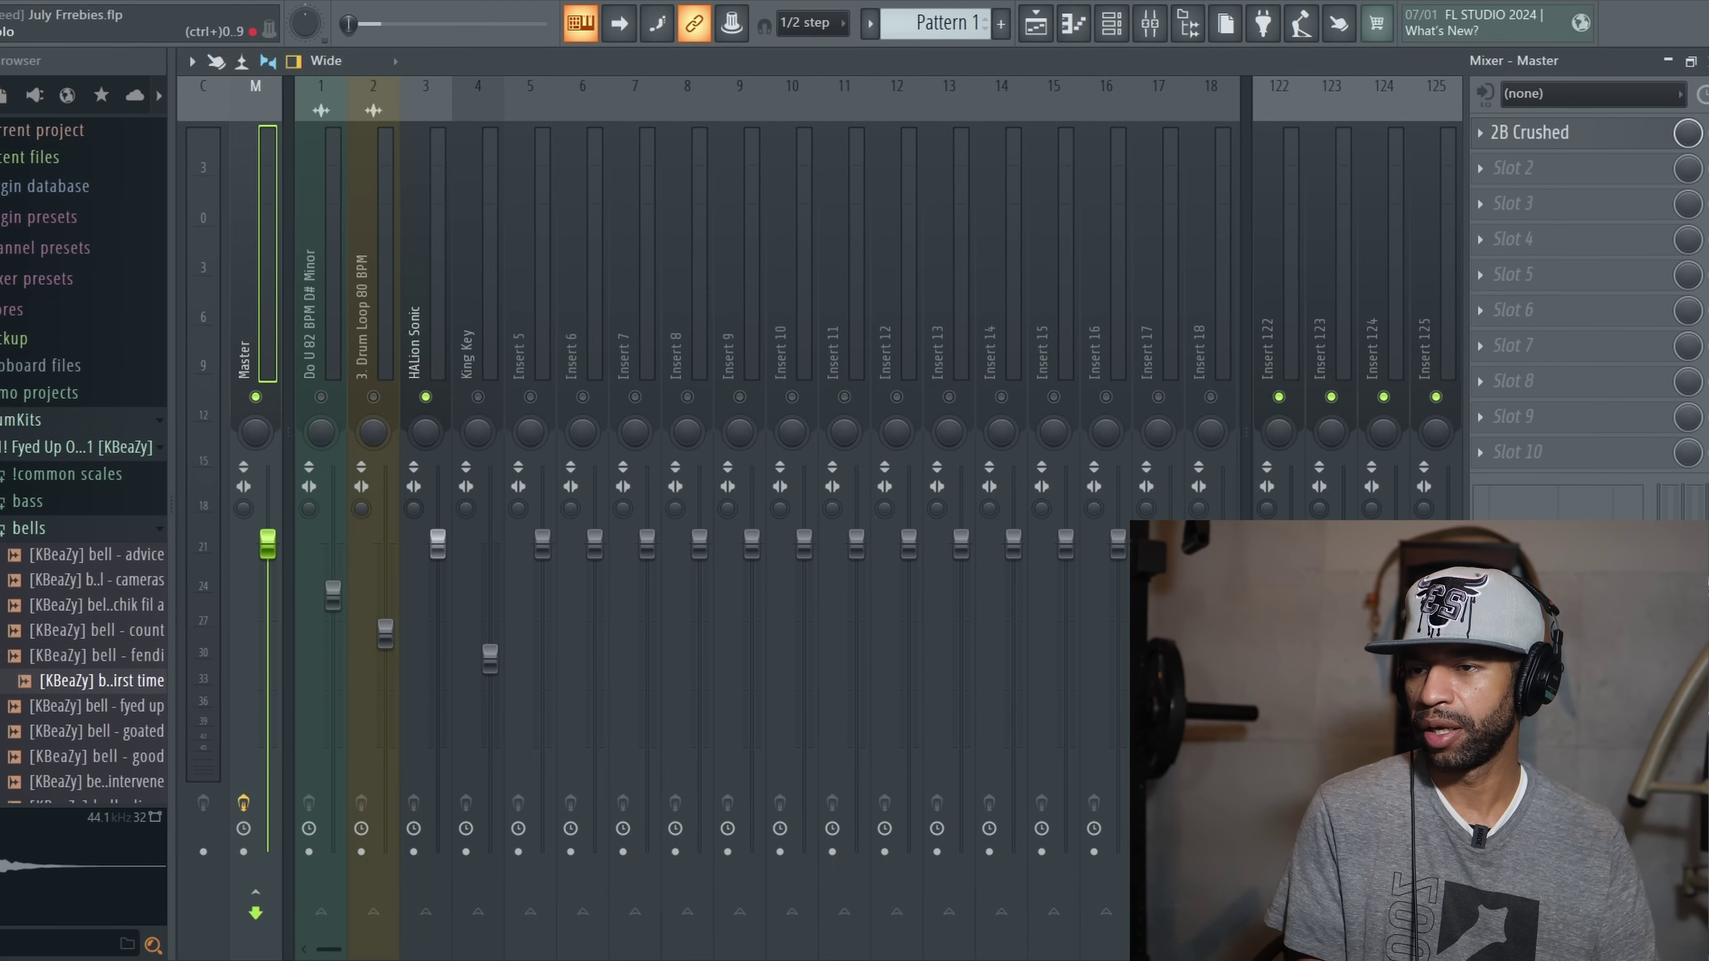
key(space)
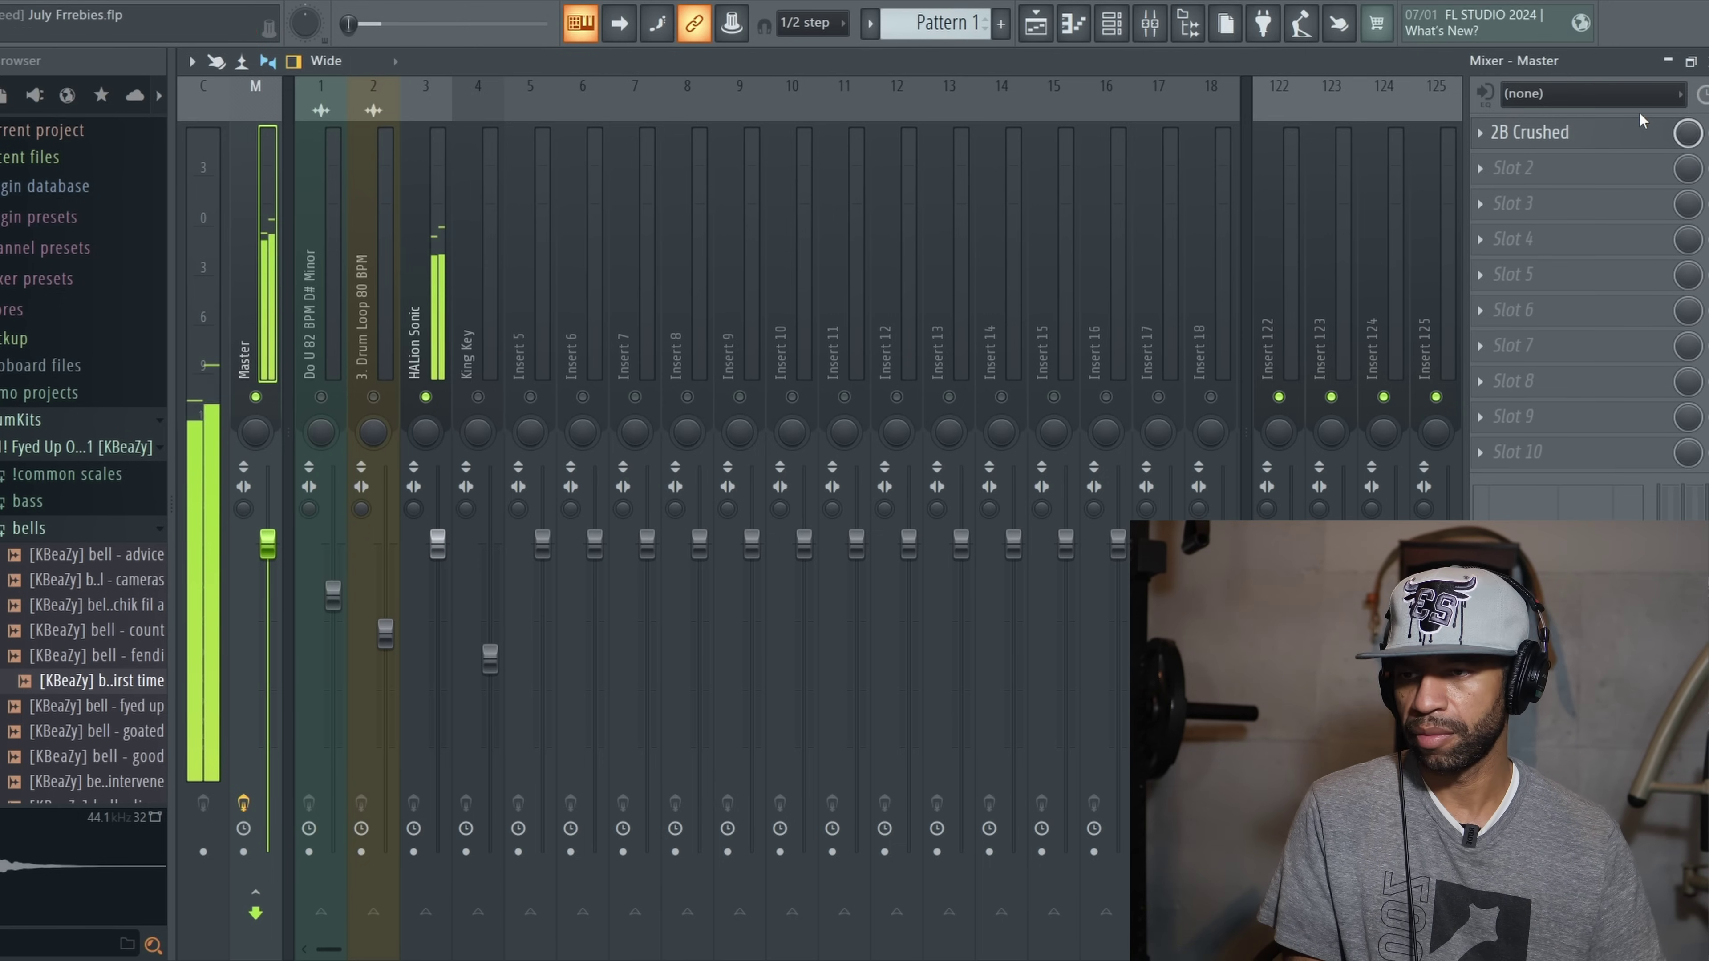
click(1623, 137)
drag(467, 377, 447, 404)
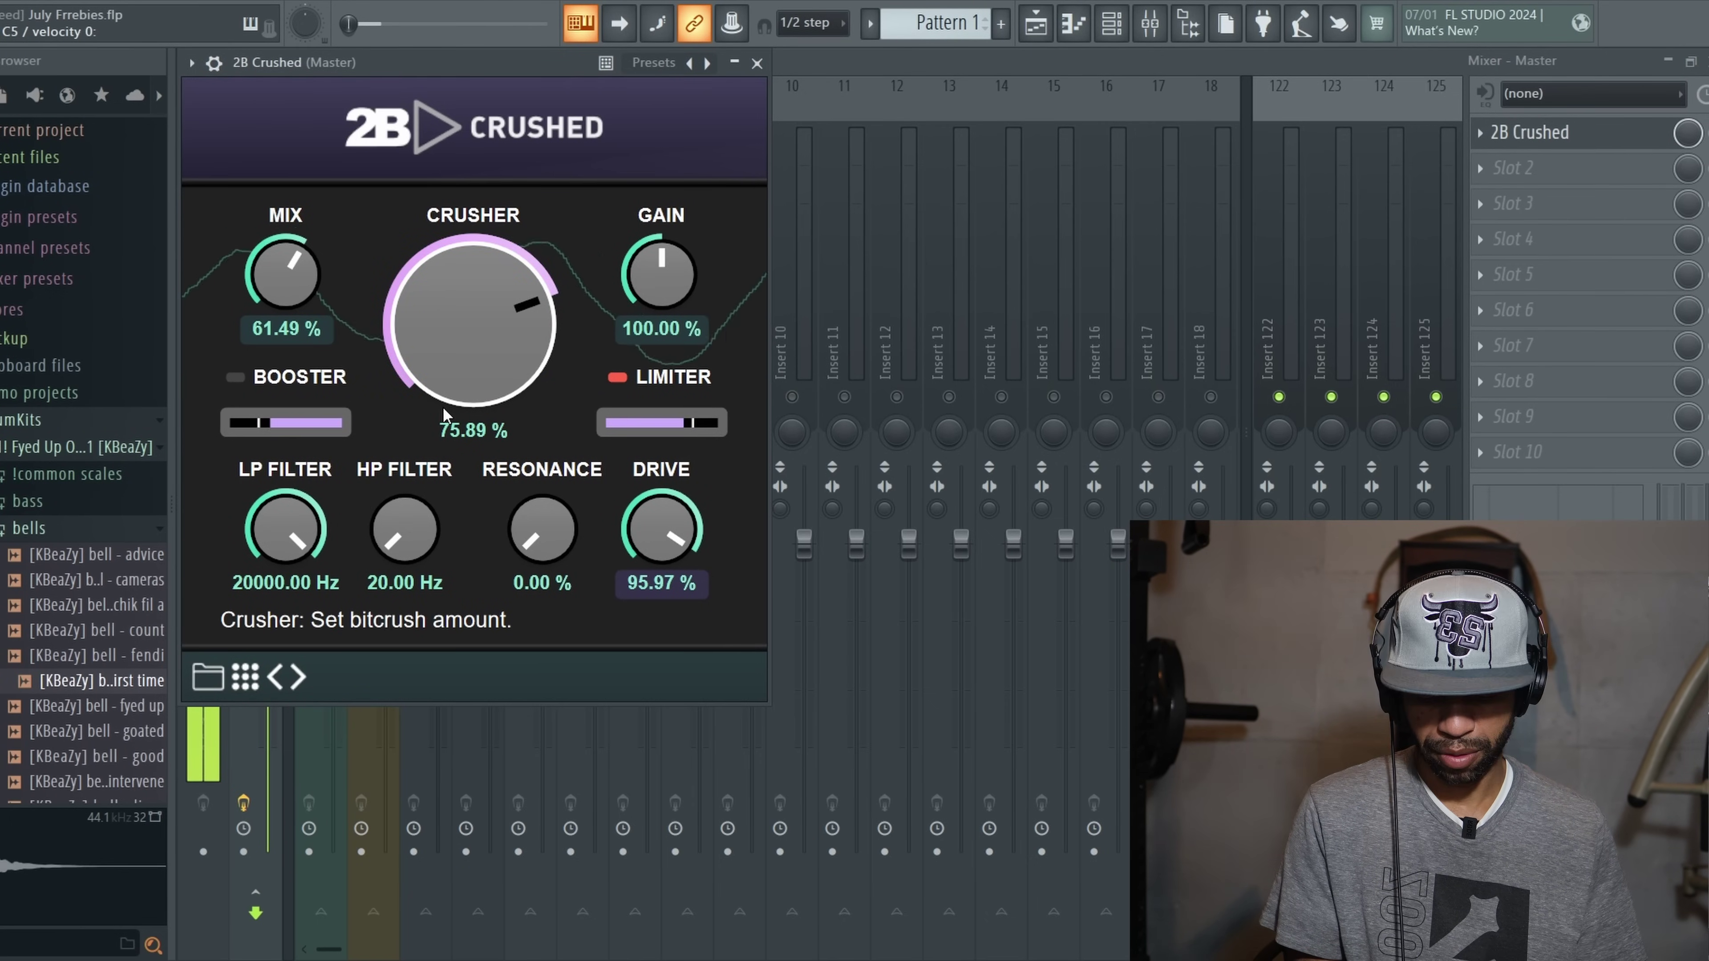
- Lower Drive to 27.61% and sweep the Crusher down to 0% and back up to about 61%
drag(661, 532, 636, 647)
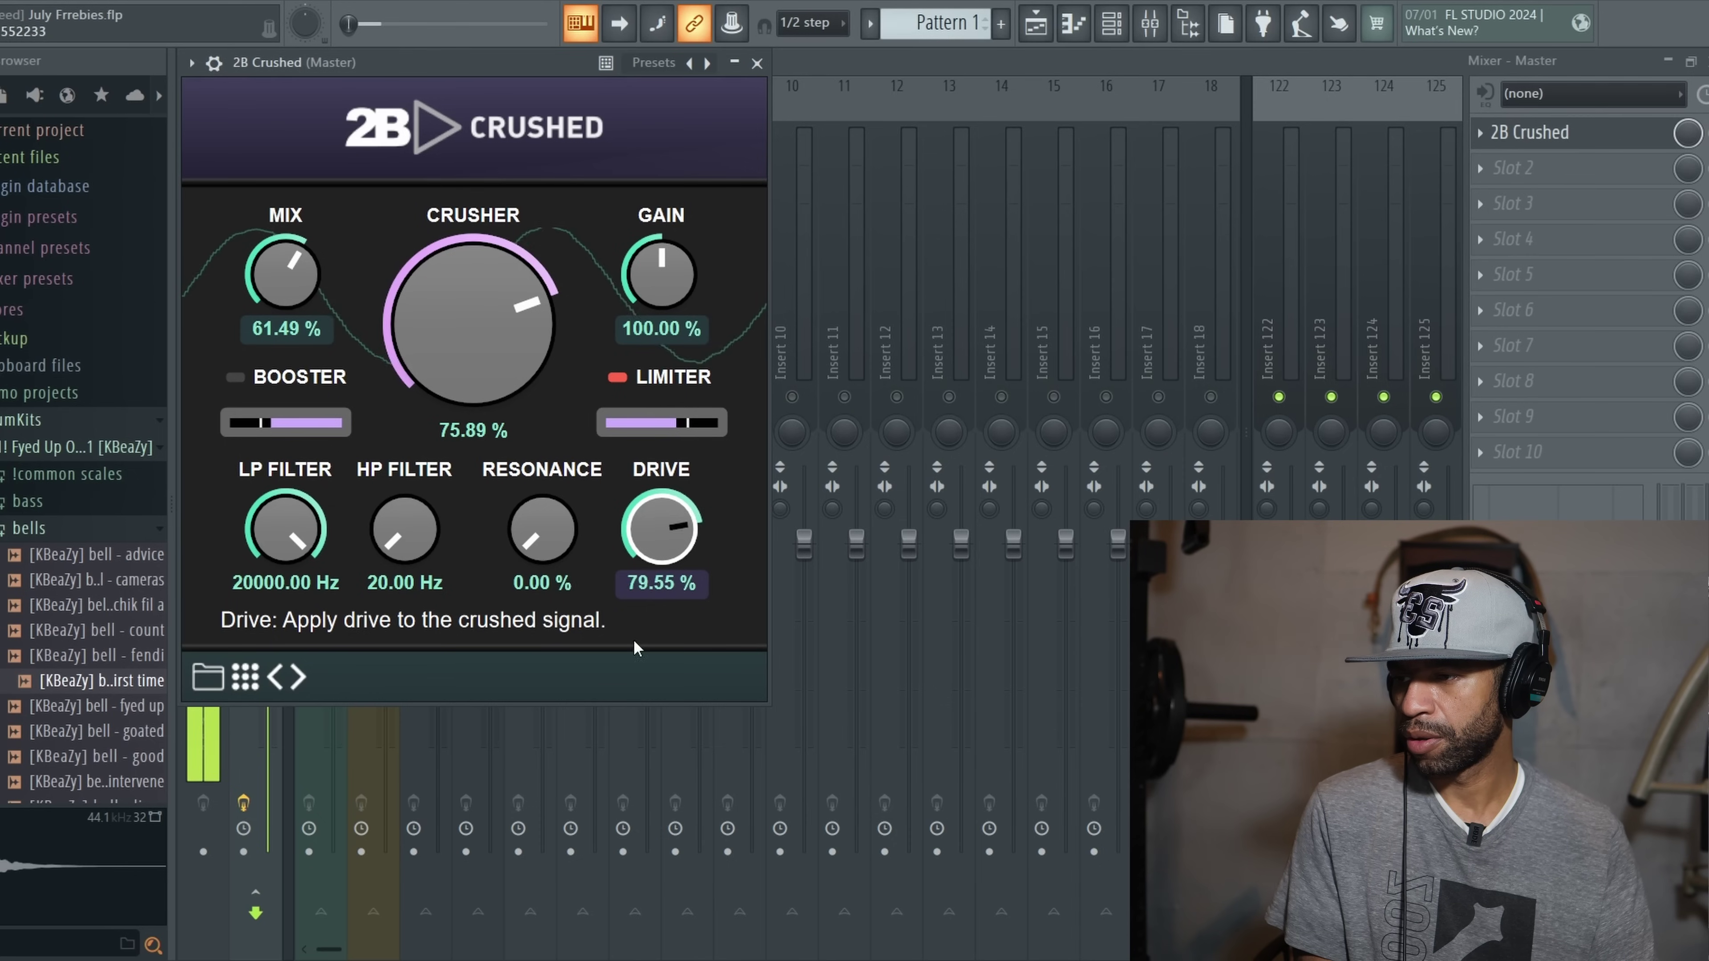
drag(488, 441, 483, 519)
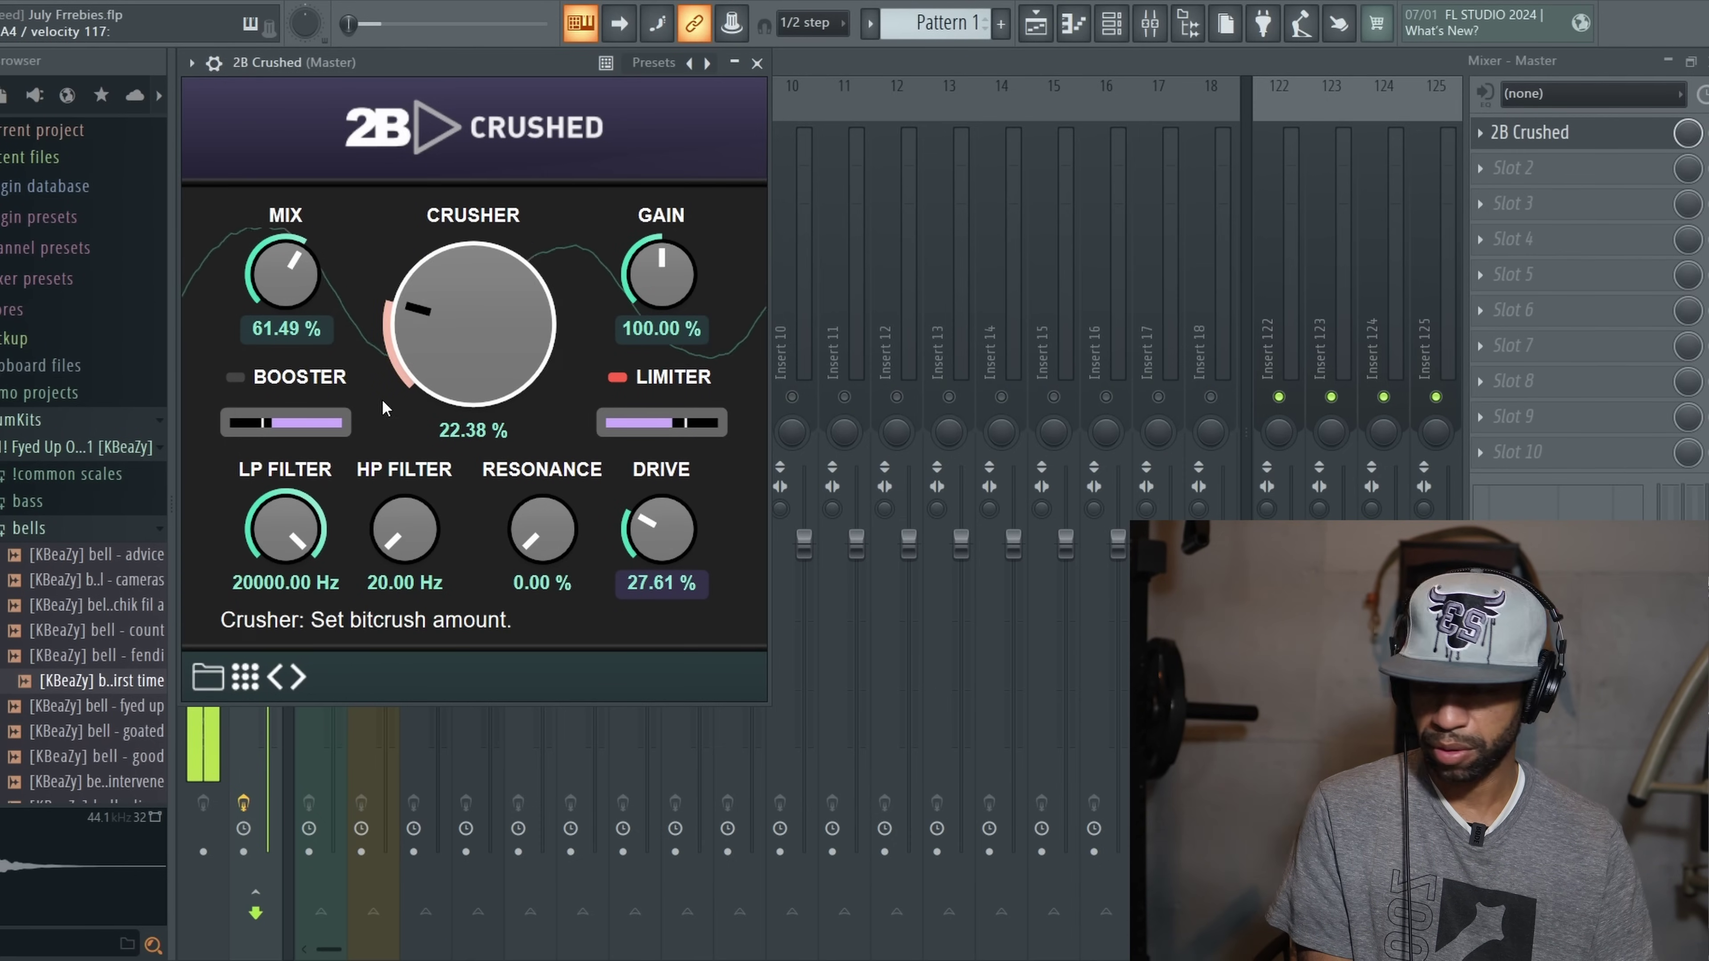
drag(429, 305, 402, 538)
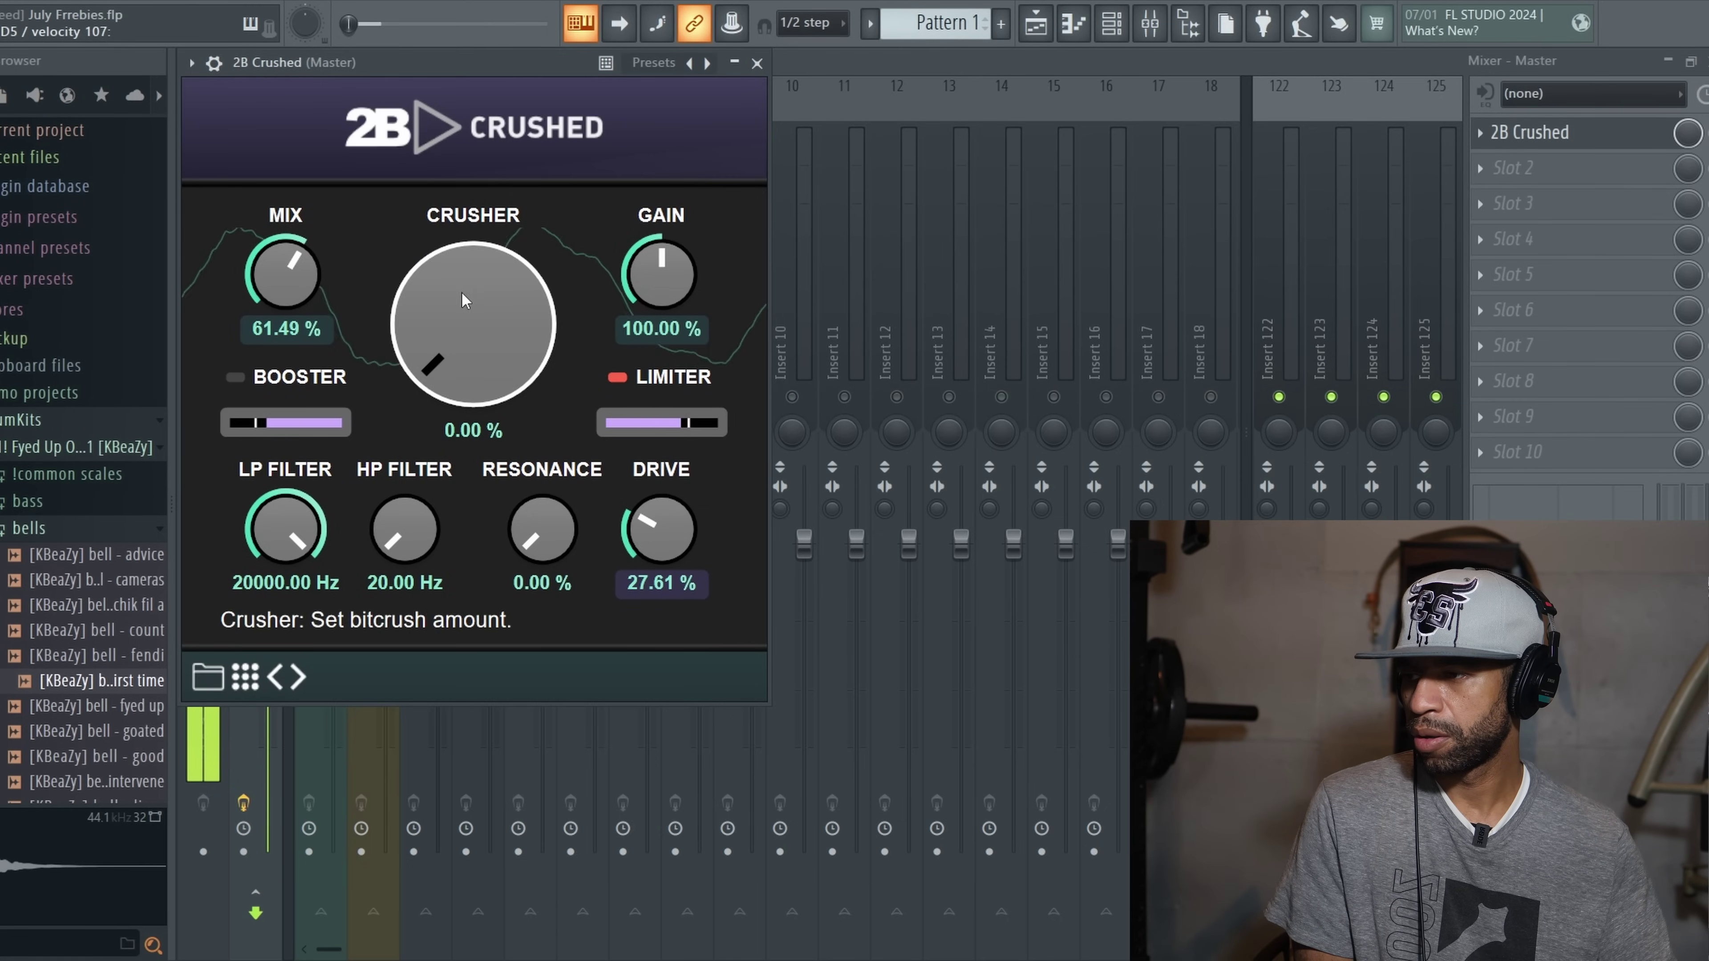
drag(484, 332, 545, 108)
- Cut the LP filter, switch on Booster, and reduce the crush to about 42%
drag(285, 528, 265, 578)
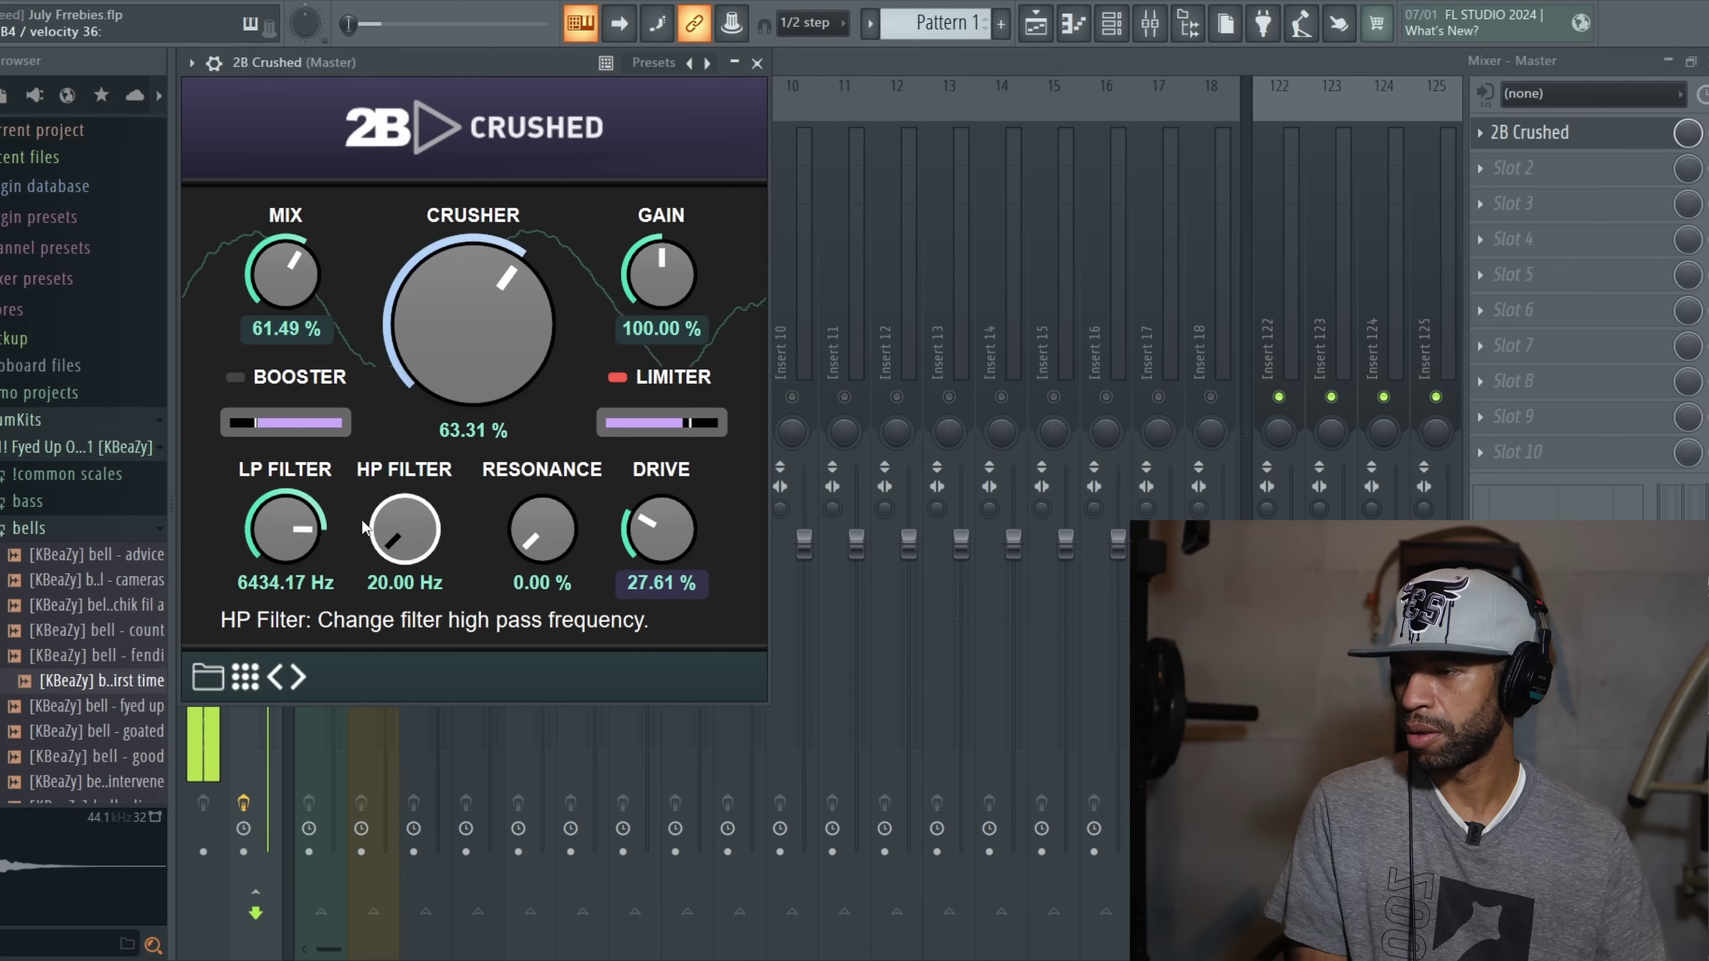
click(243, 379)
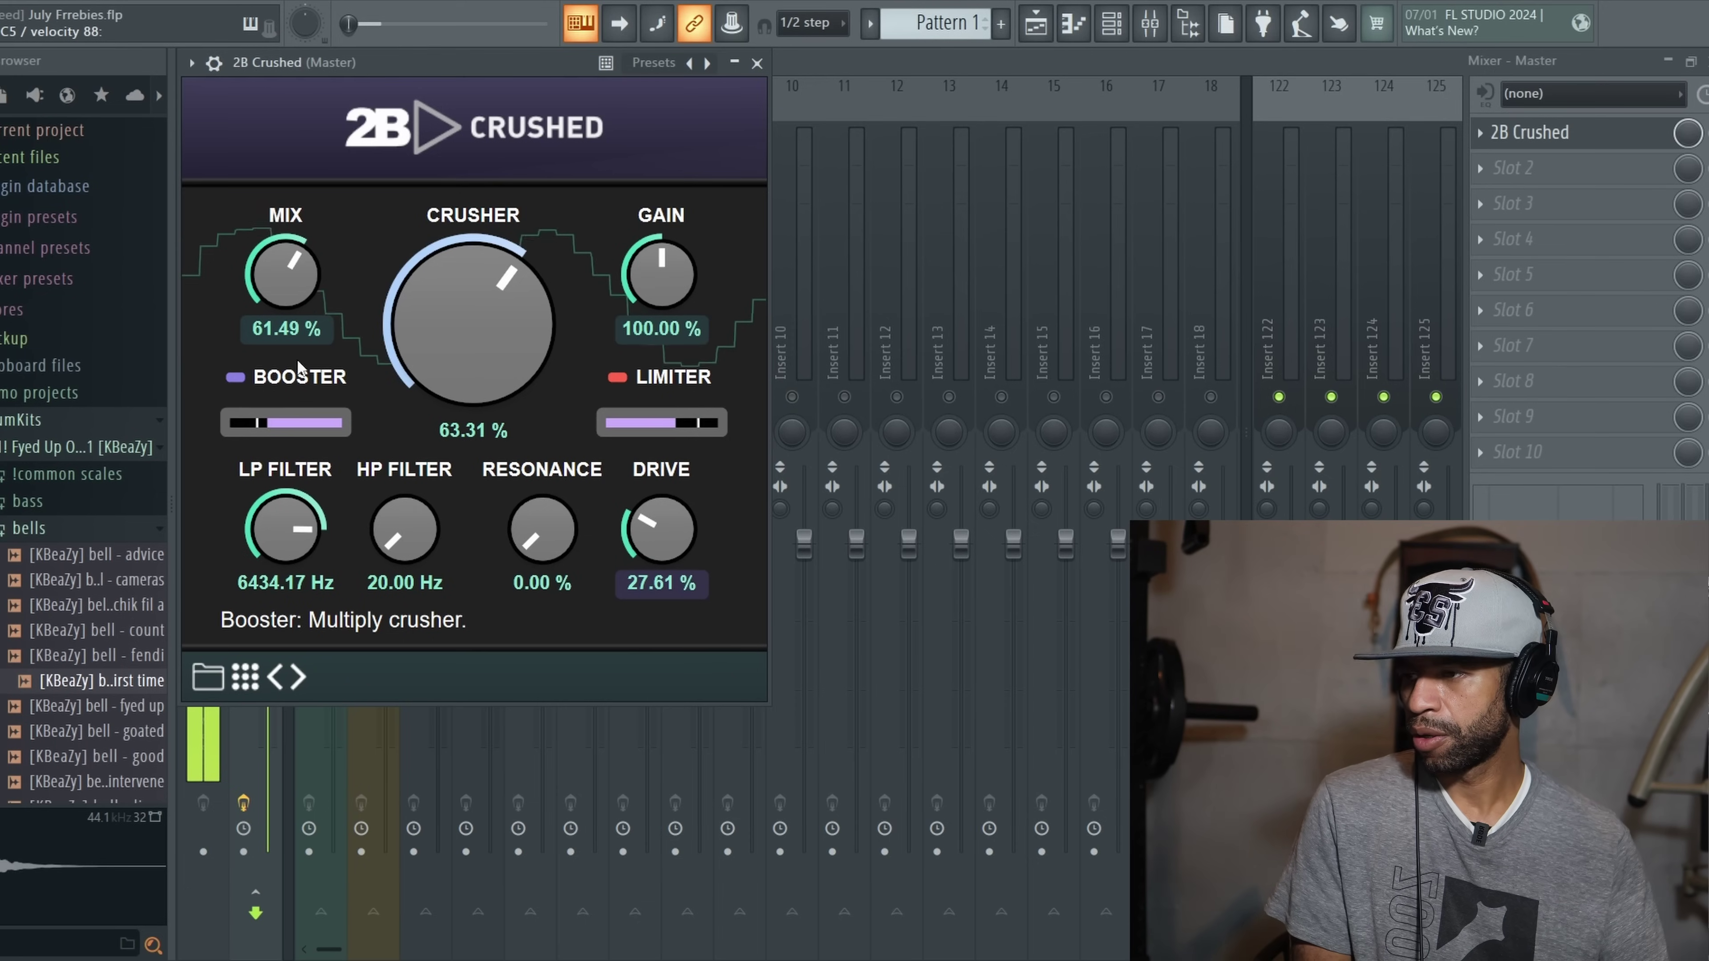
drag(467, 316, 454, 384)
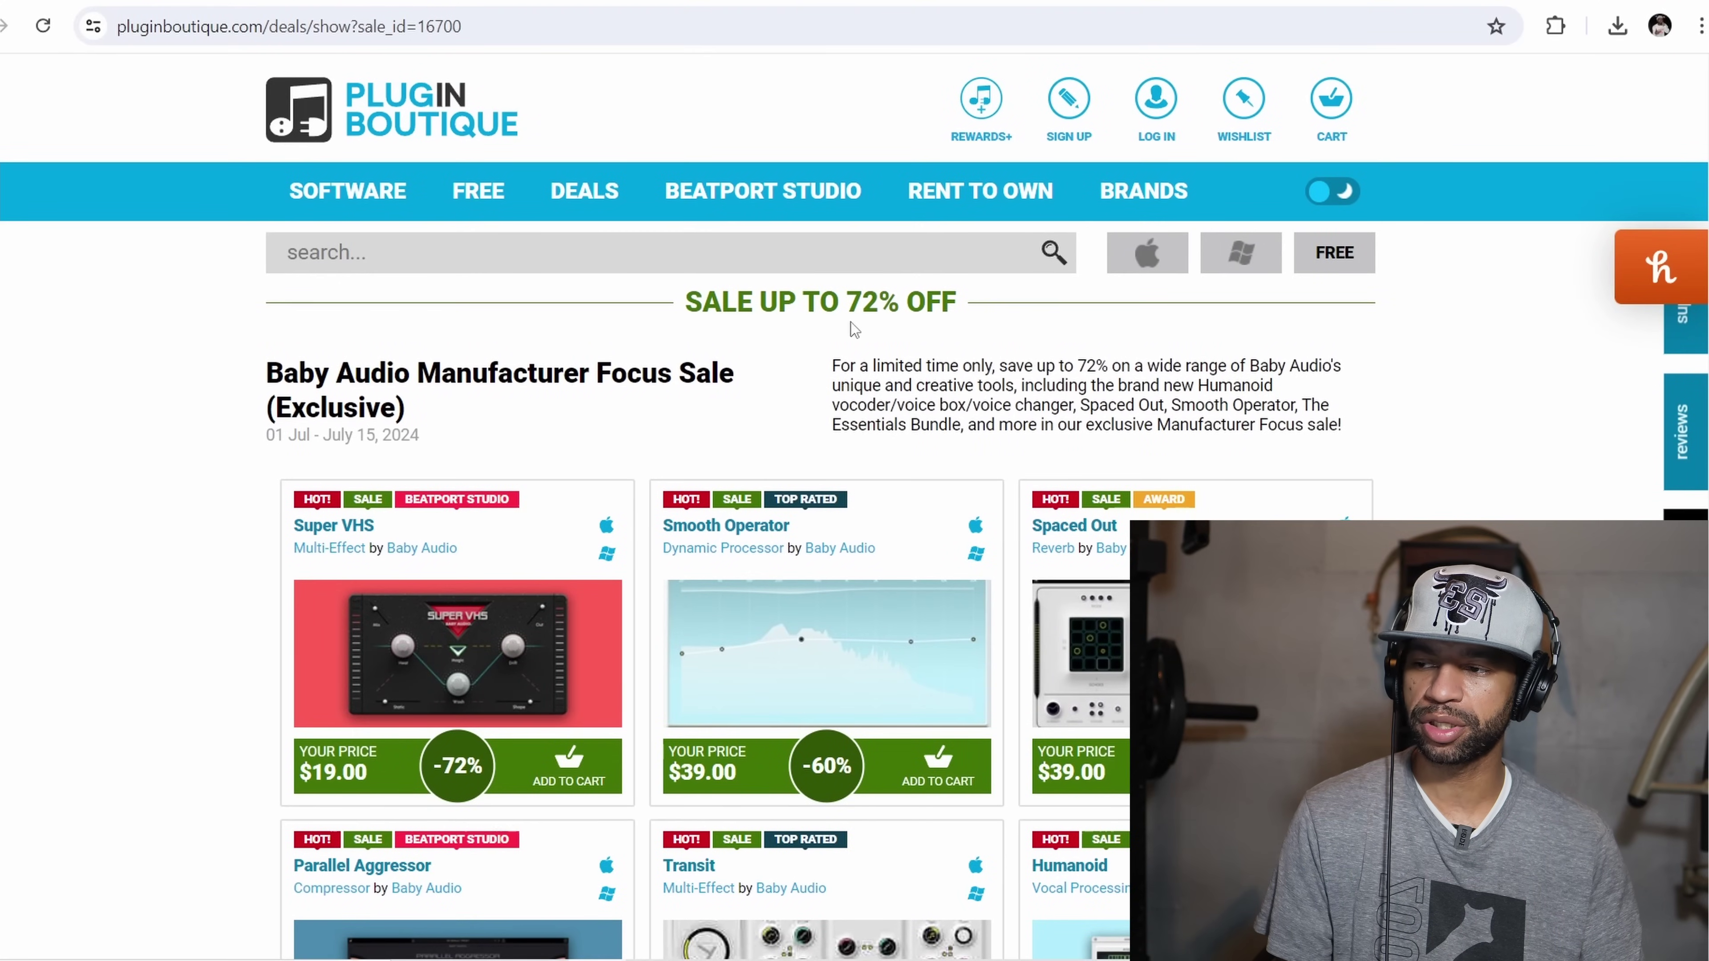
- Scroll through the Baby Audio Manufacturer Focus Sale deals on Plugin Boutique
scroll(850, 321, down, 2)
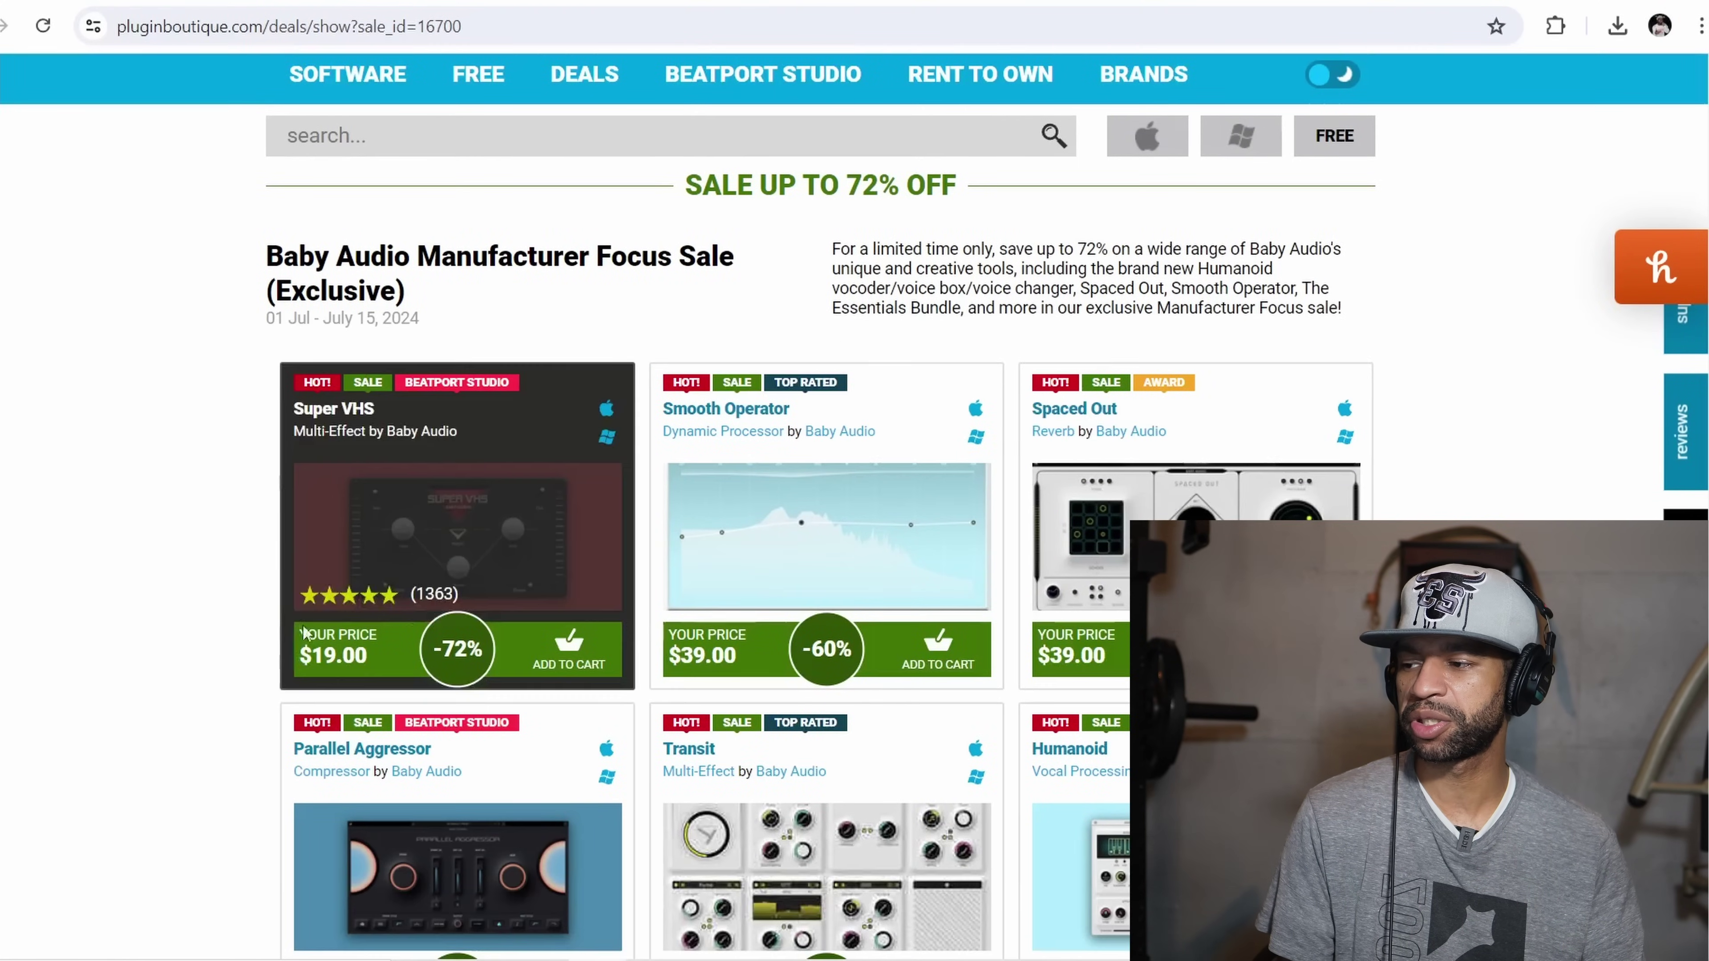
scroll(195, 458, down, 2)
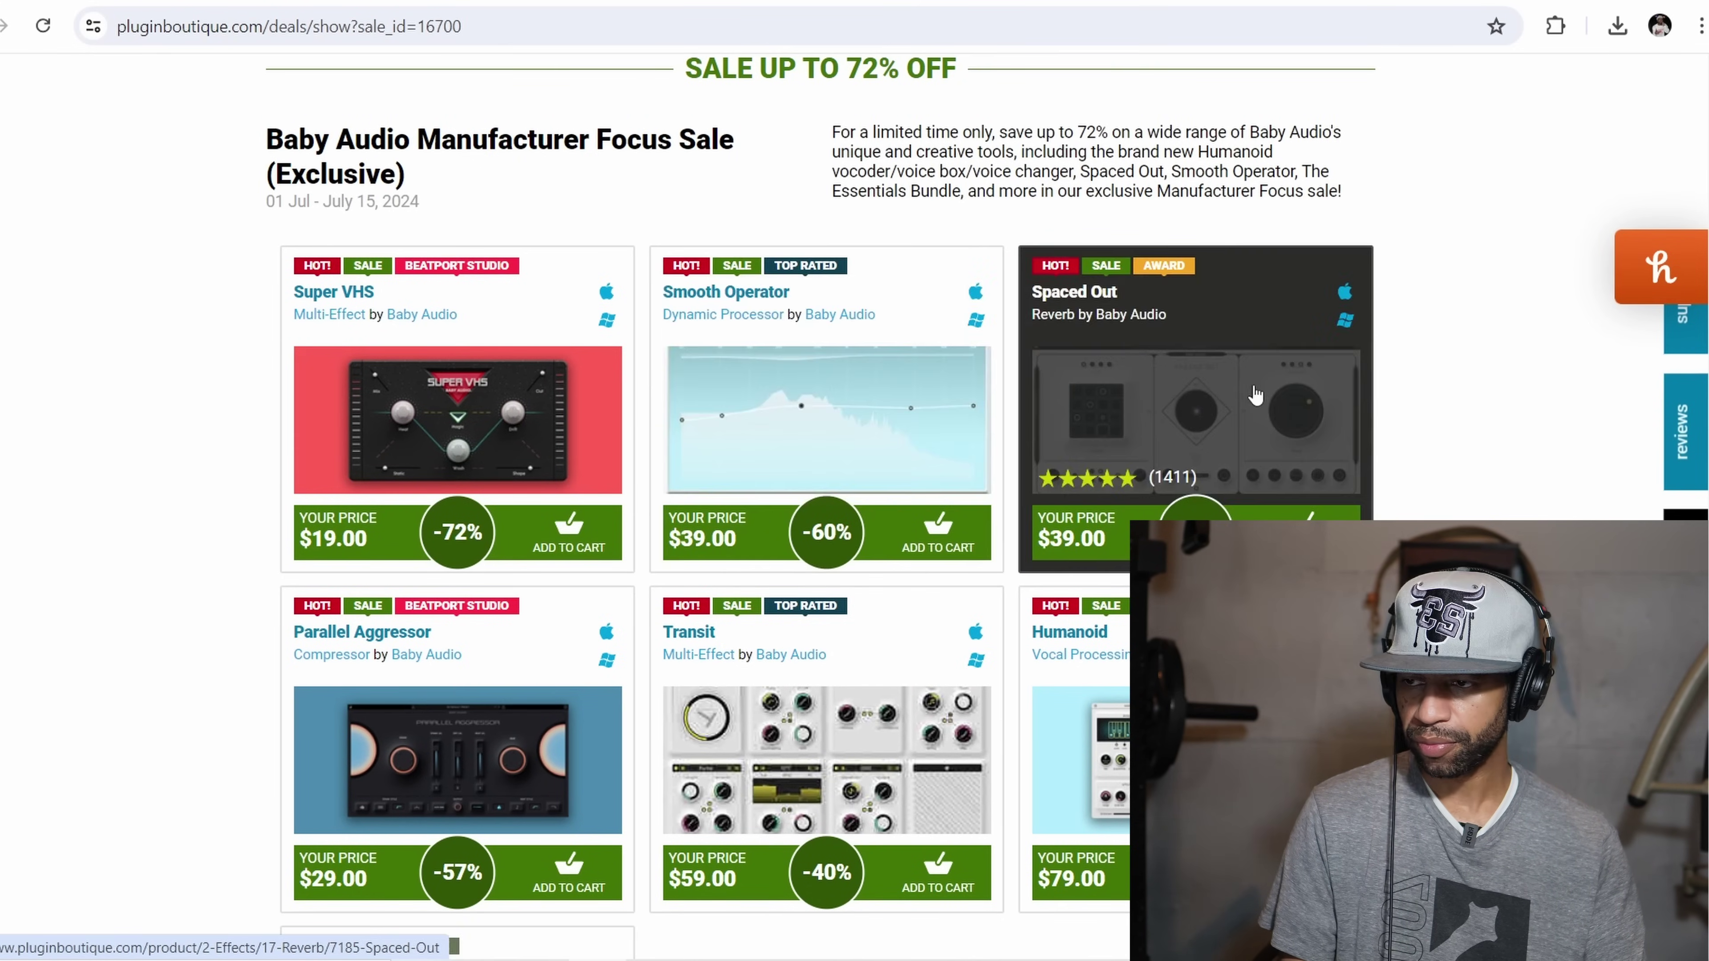
scroll(1256, 396, down, 5)
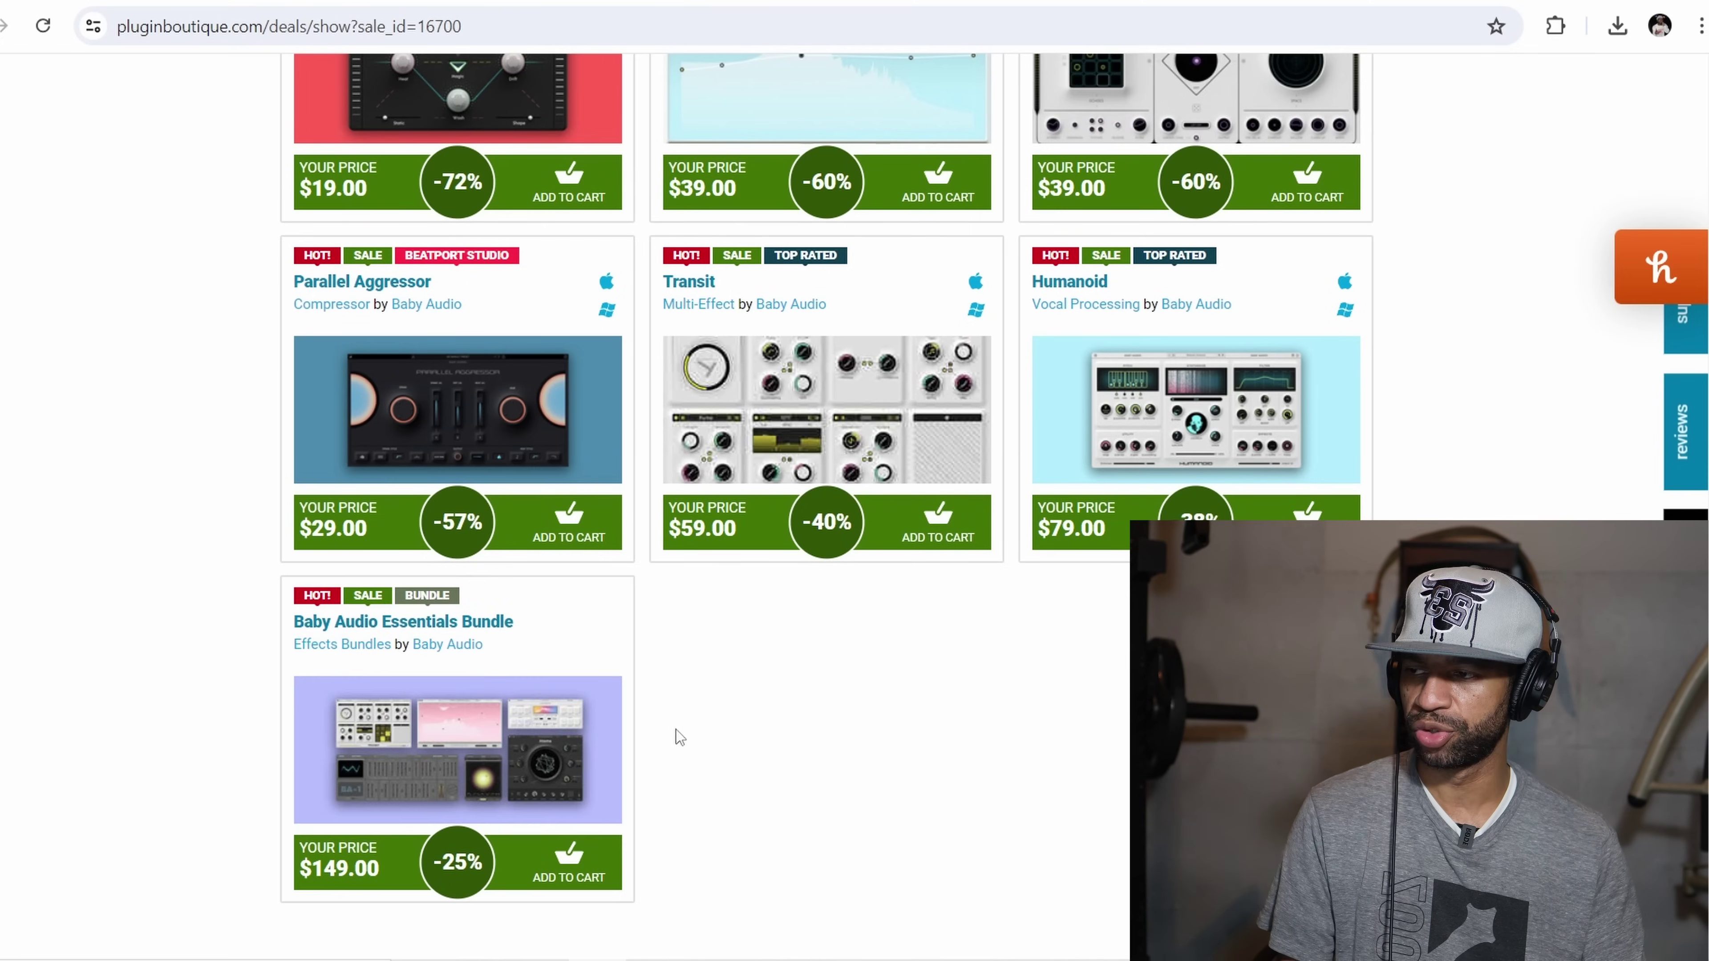
scroll(708, 733, up, 5)
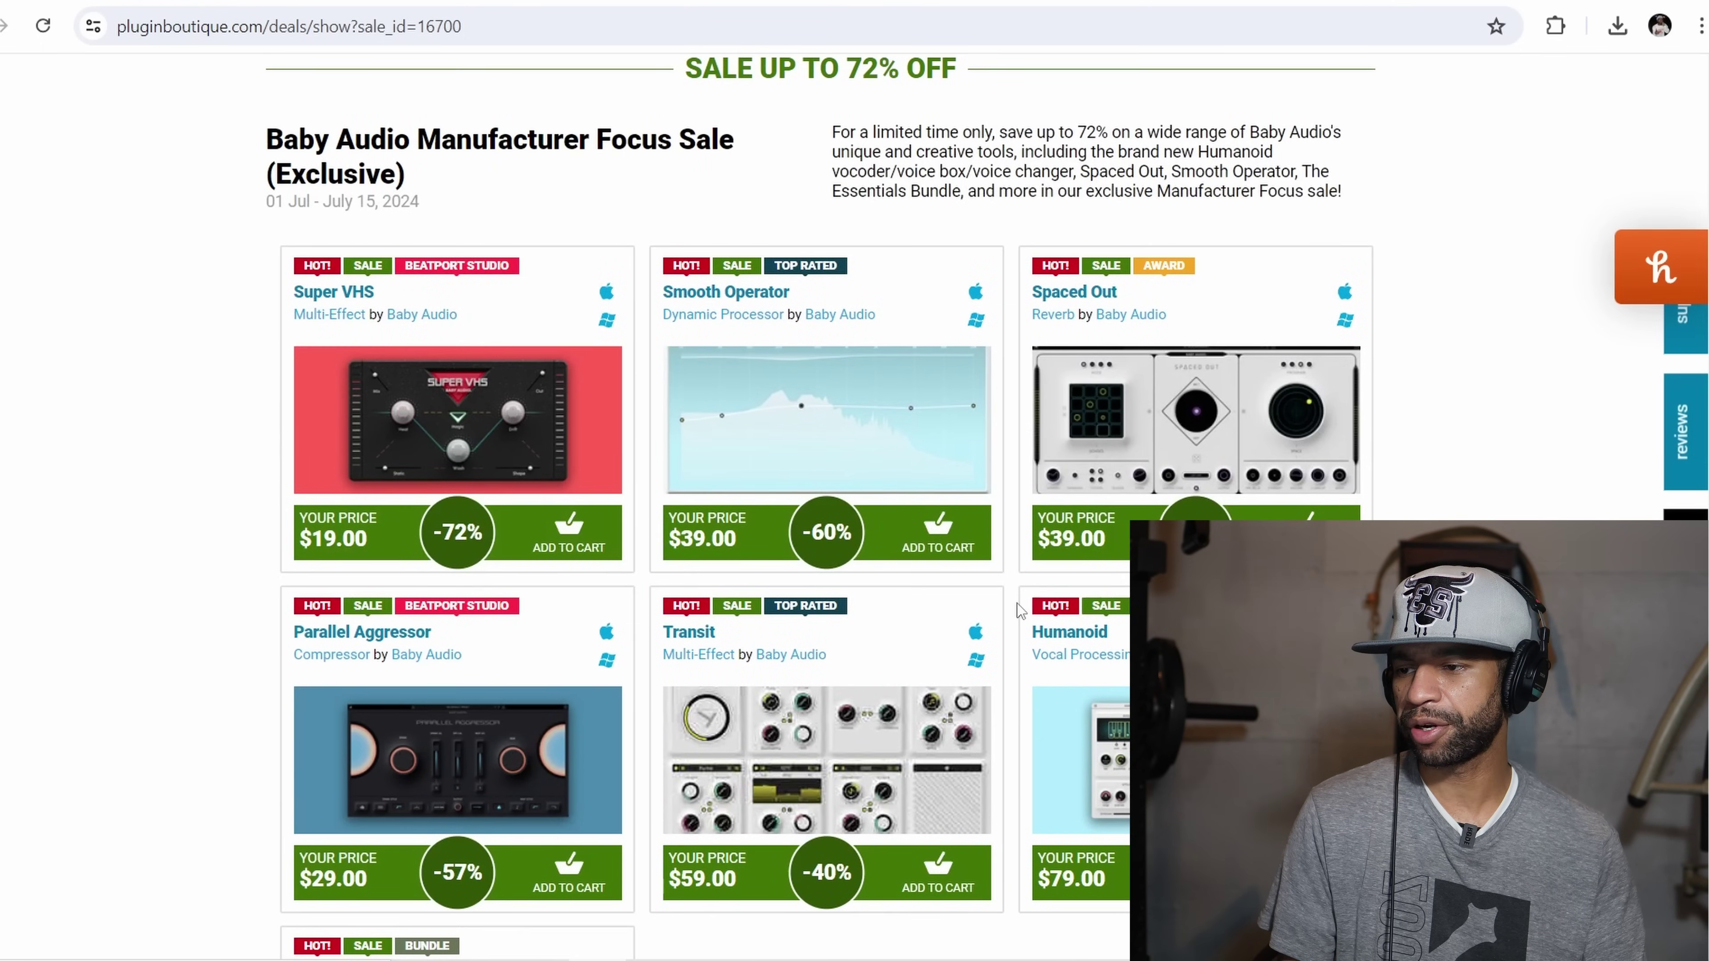
scroll(1018, 604, up, 3)
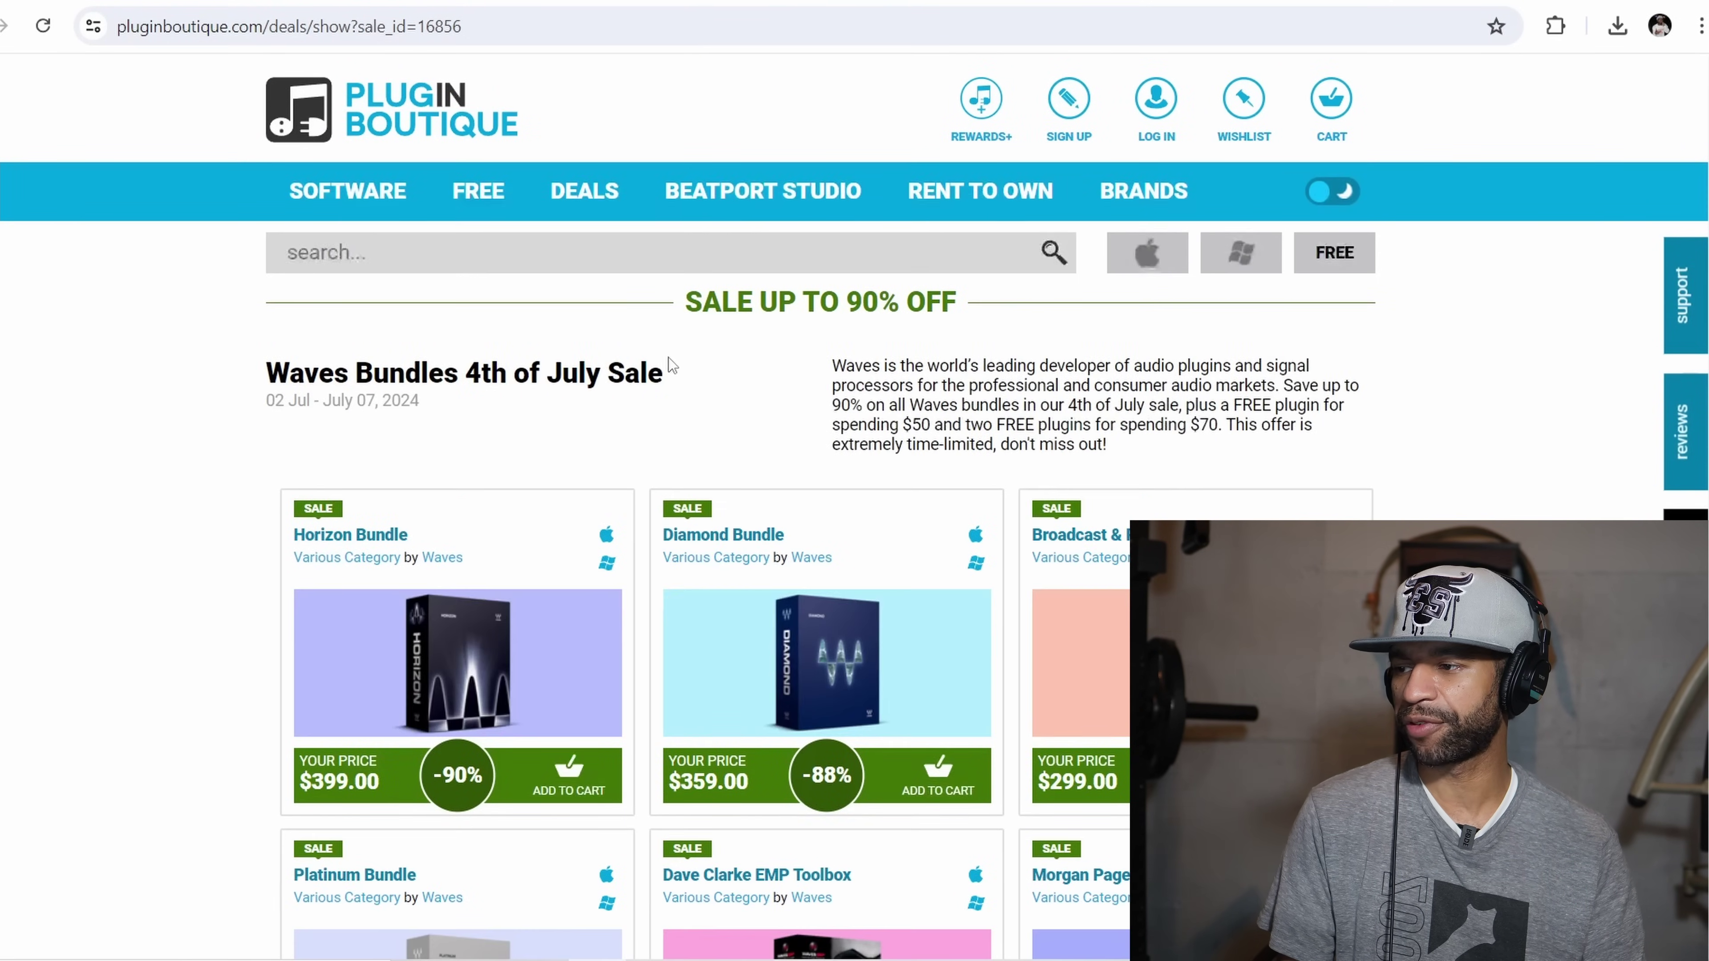
scroll(669, 358, down, 3)
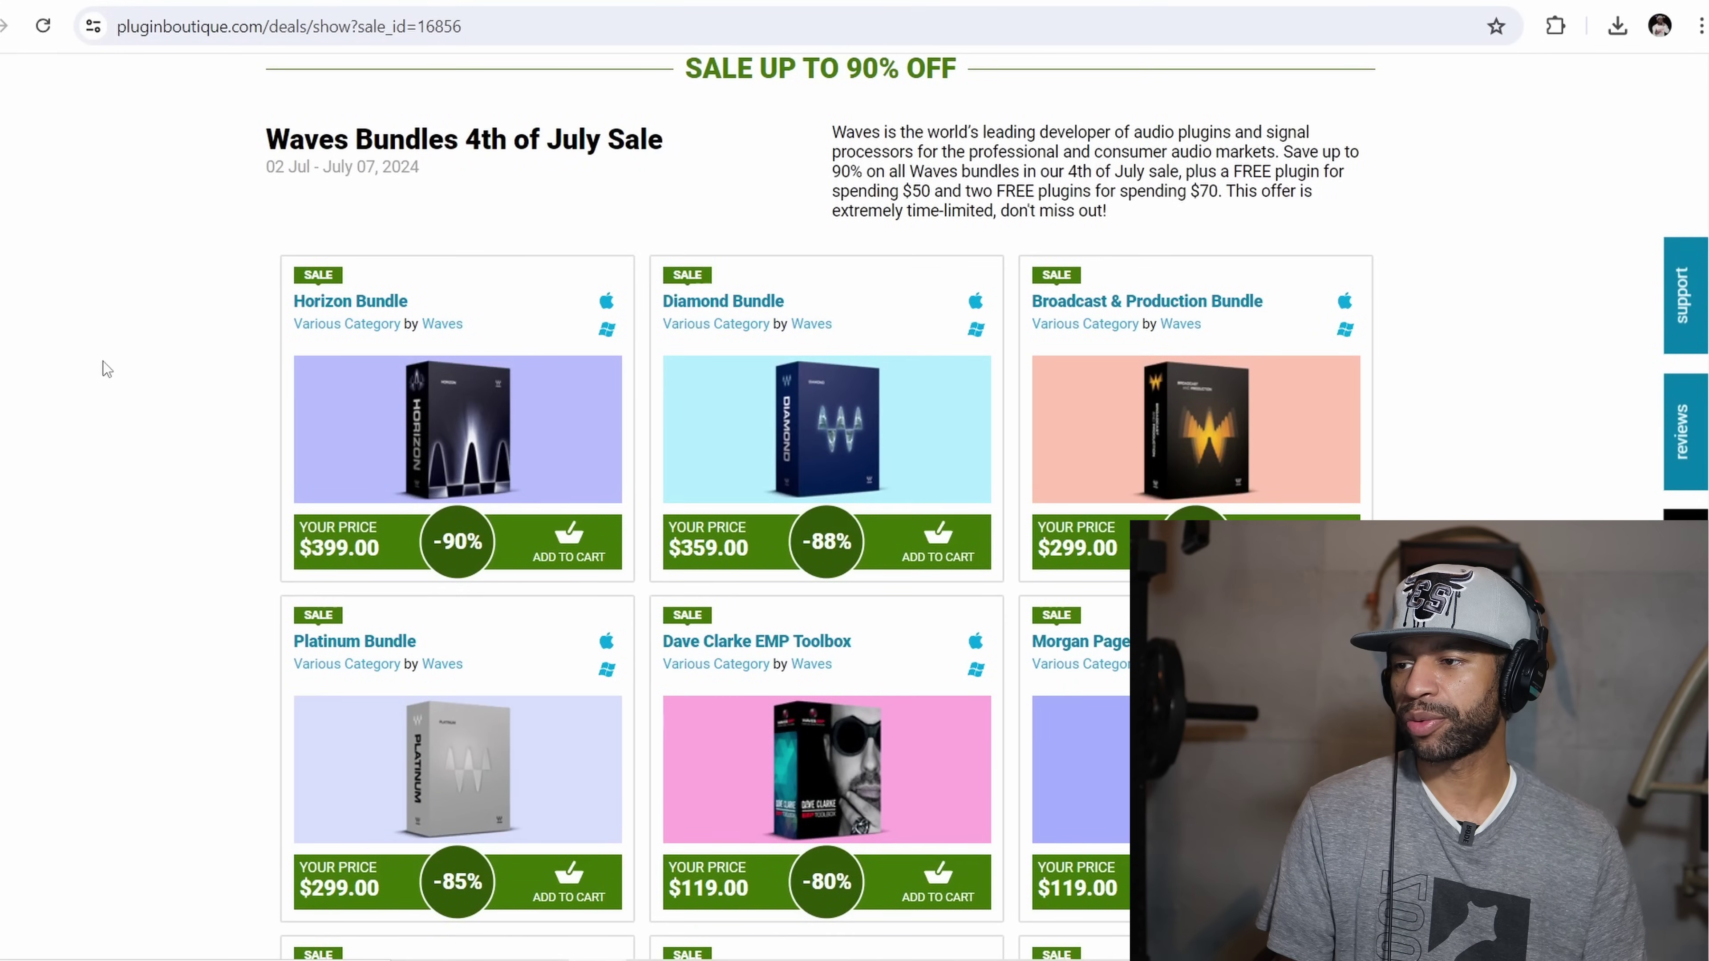
scroll(106, 369, up, 2)
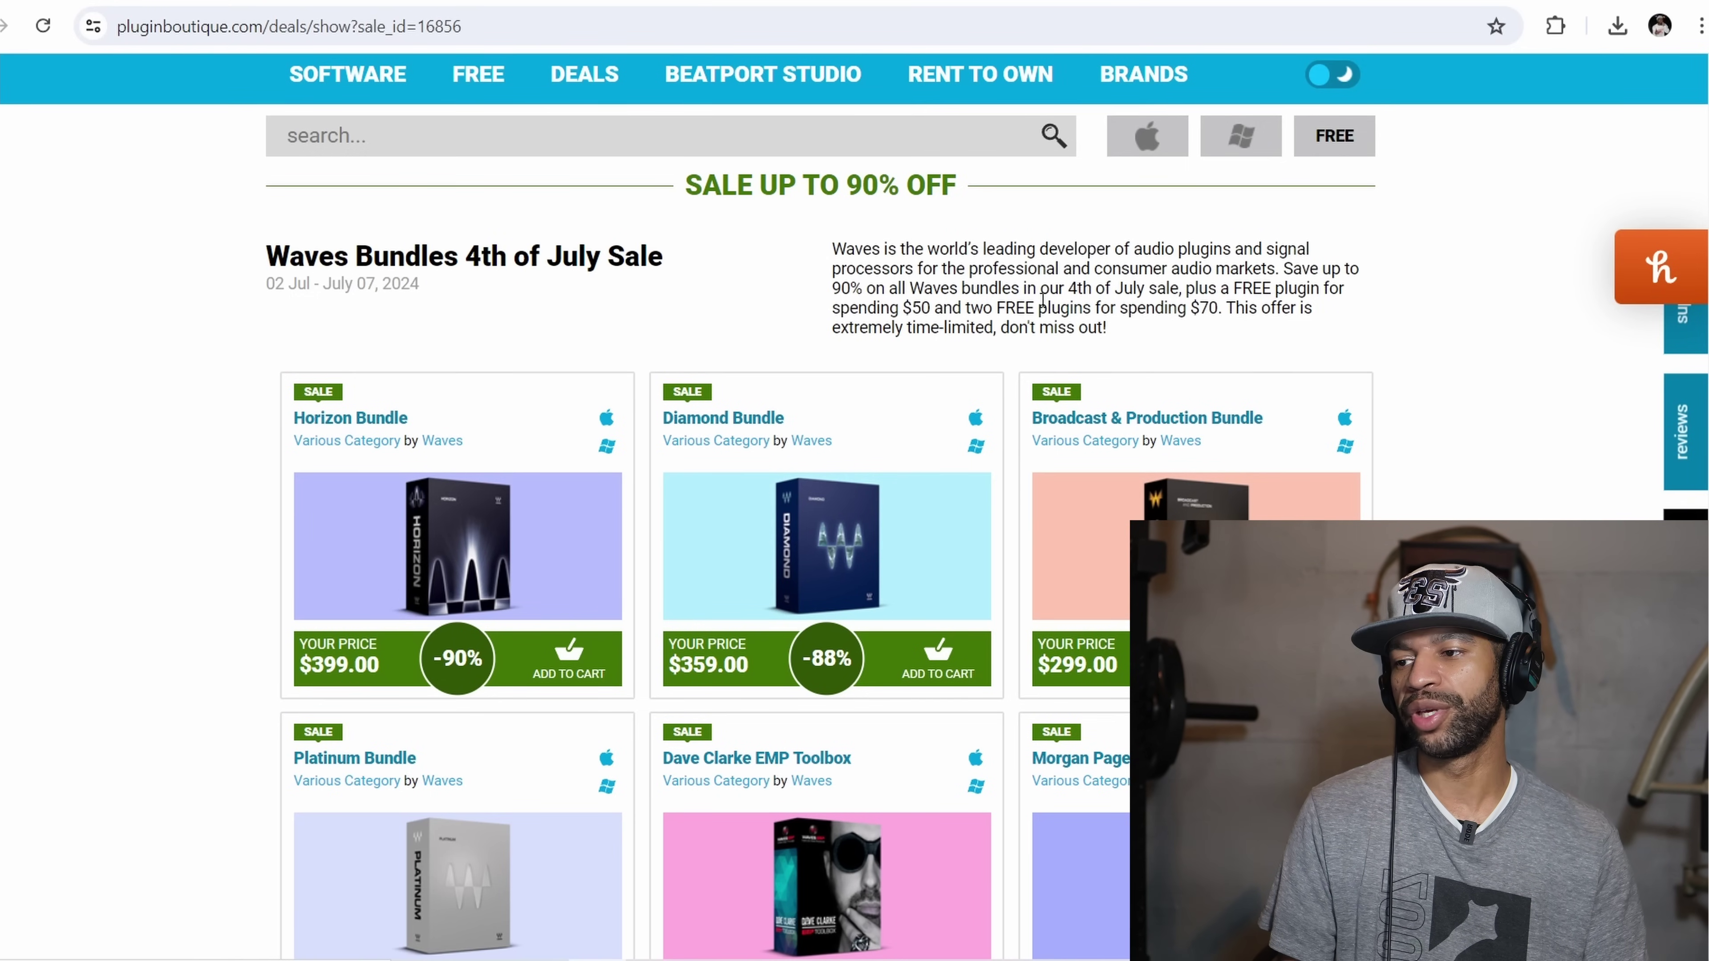
scroll(1446, 457, down, 2)
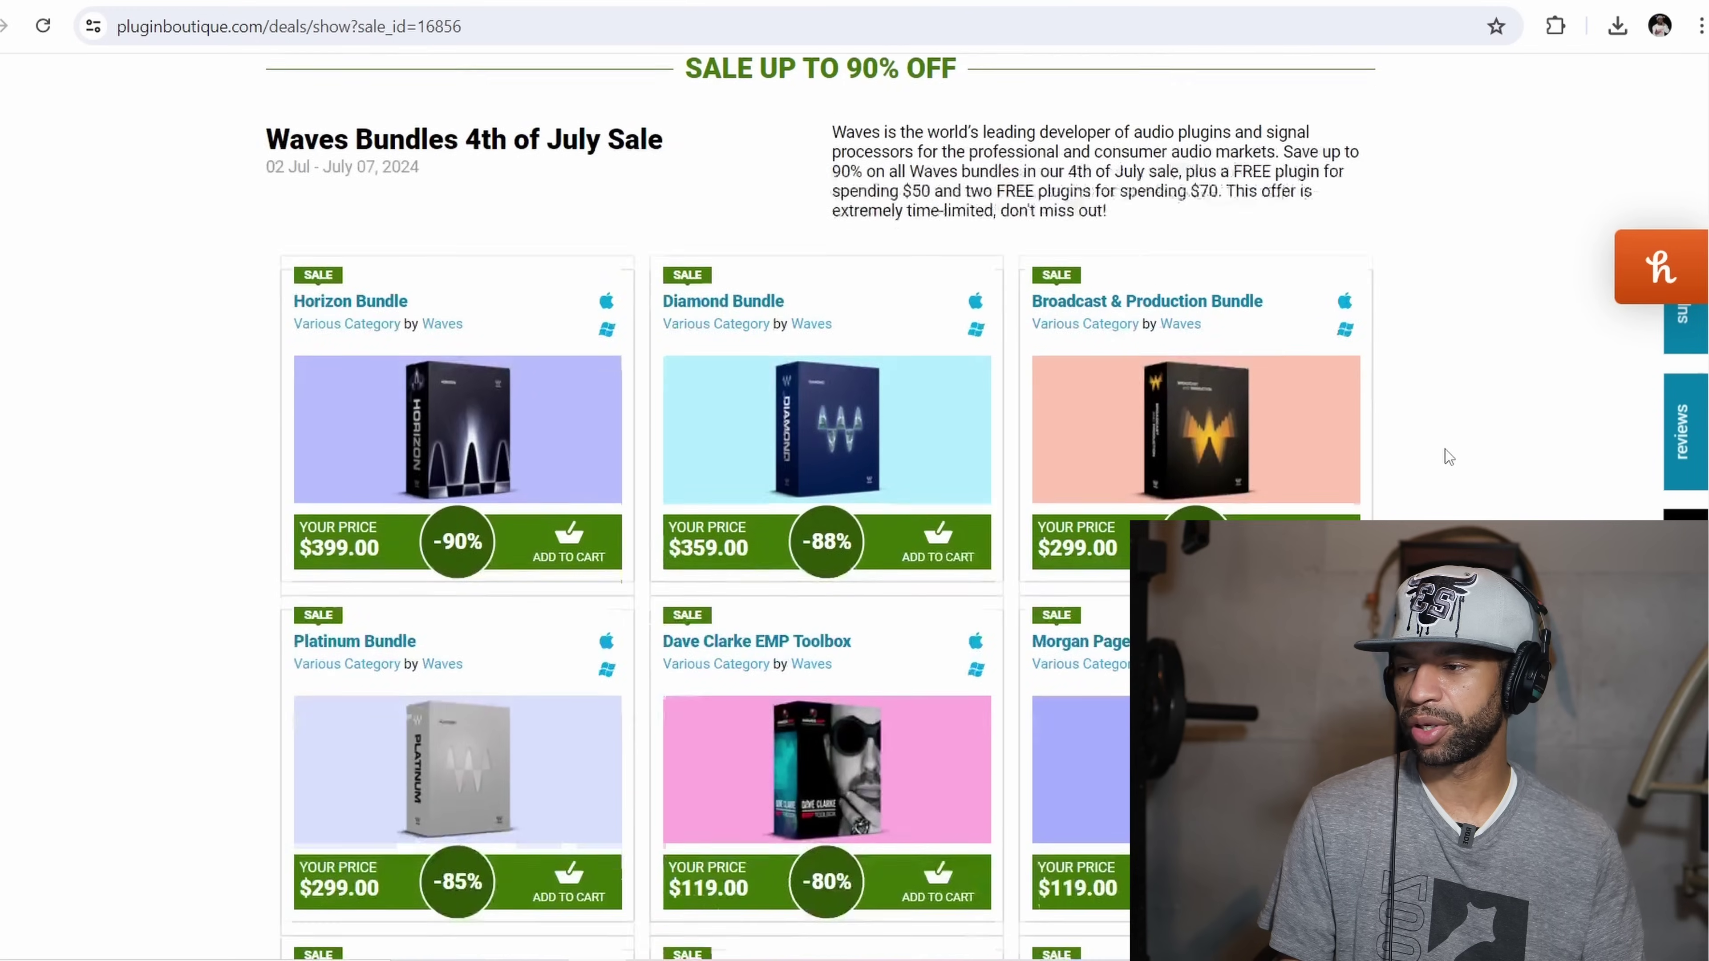
scroll(1444, 449, down, 2)
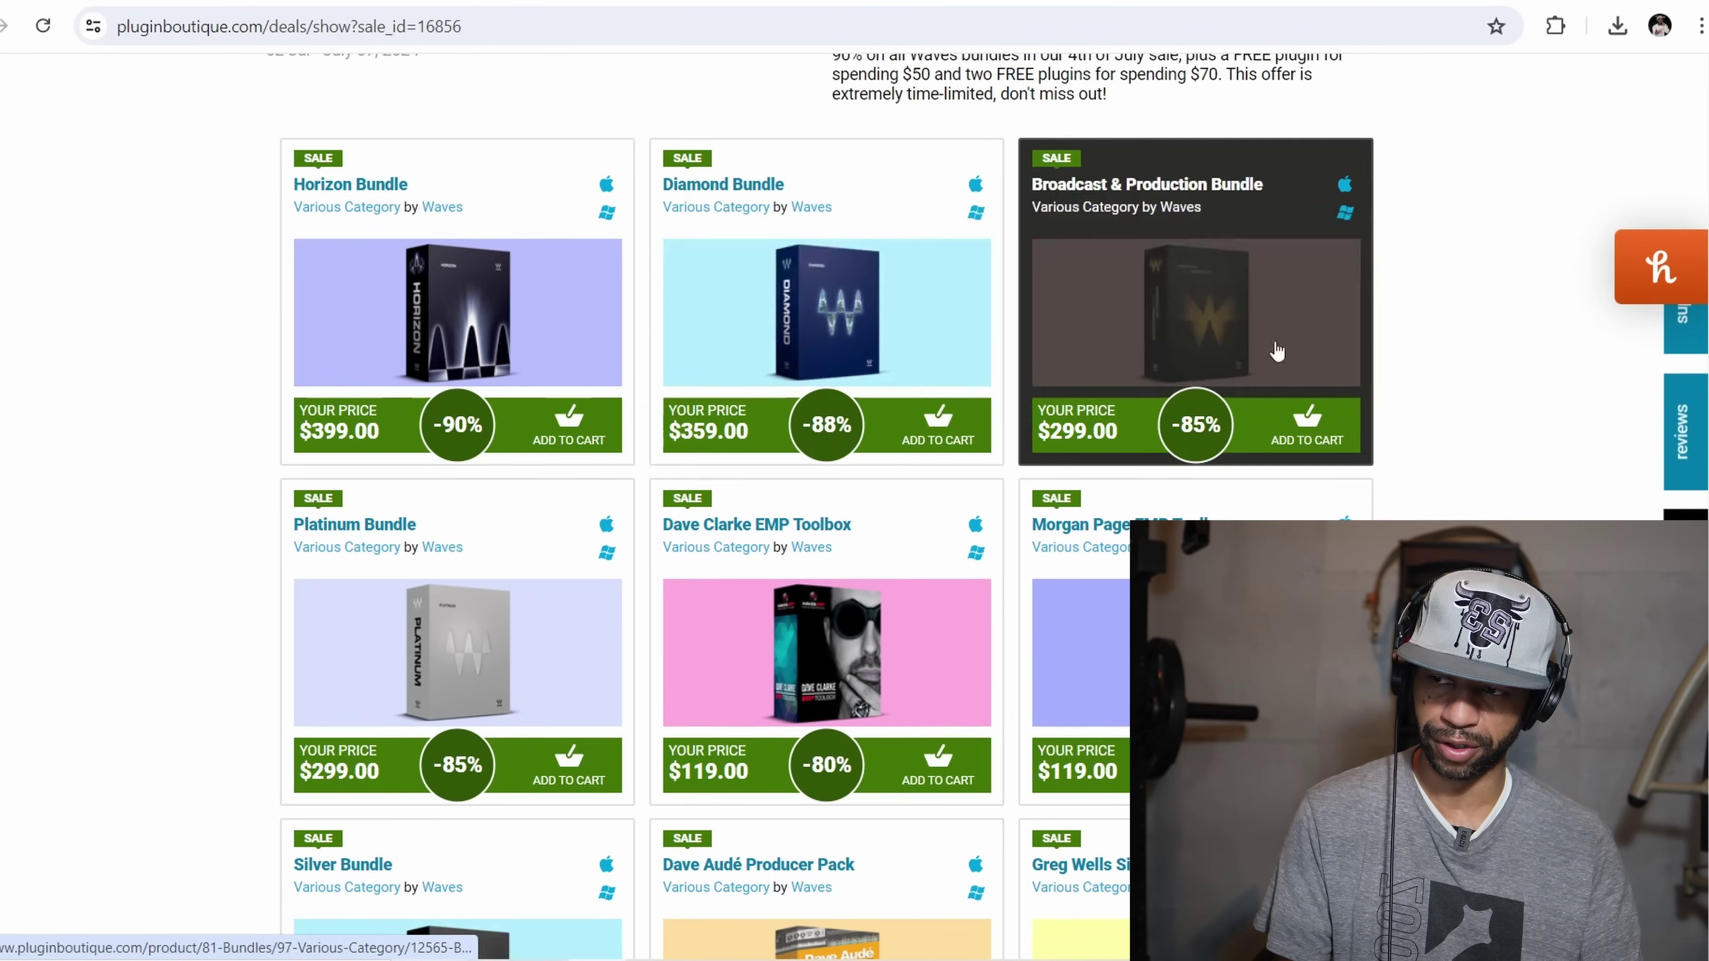
scroll(1655, 404, down, 2)
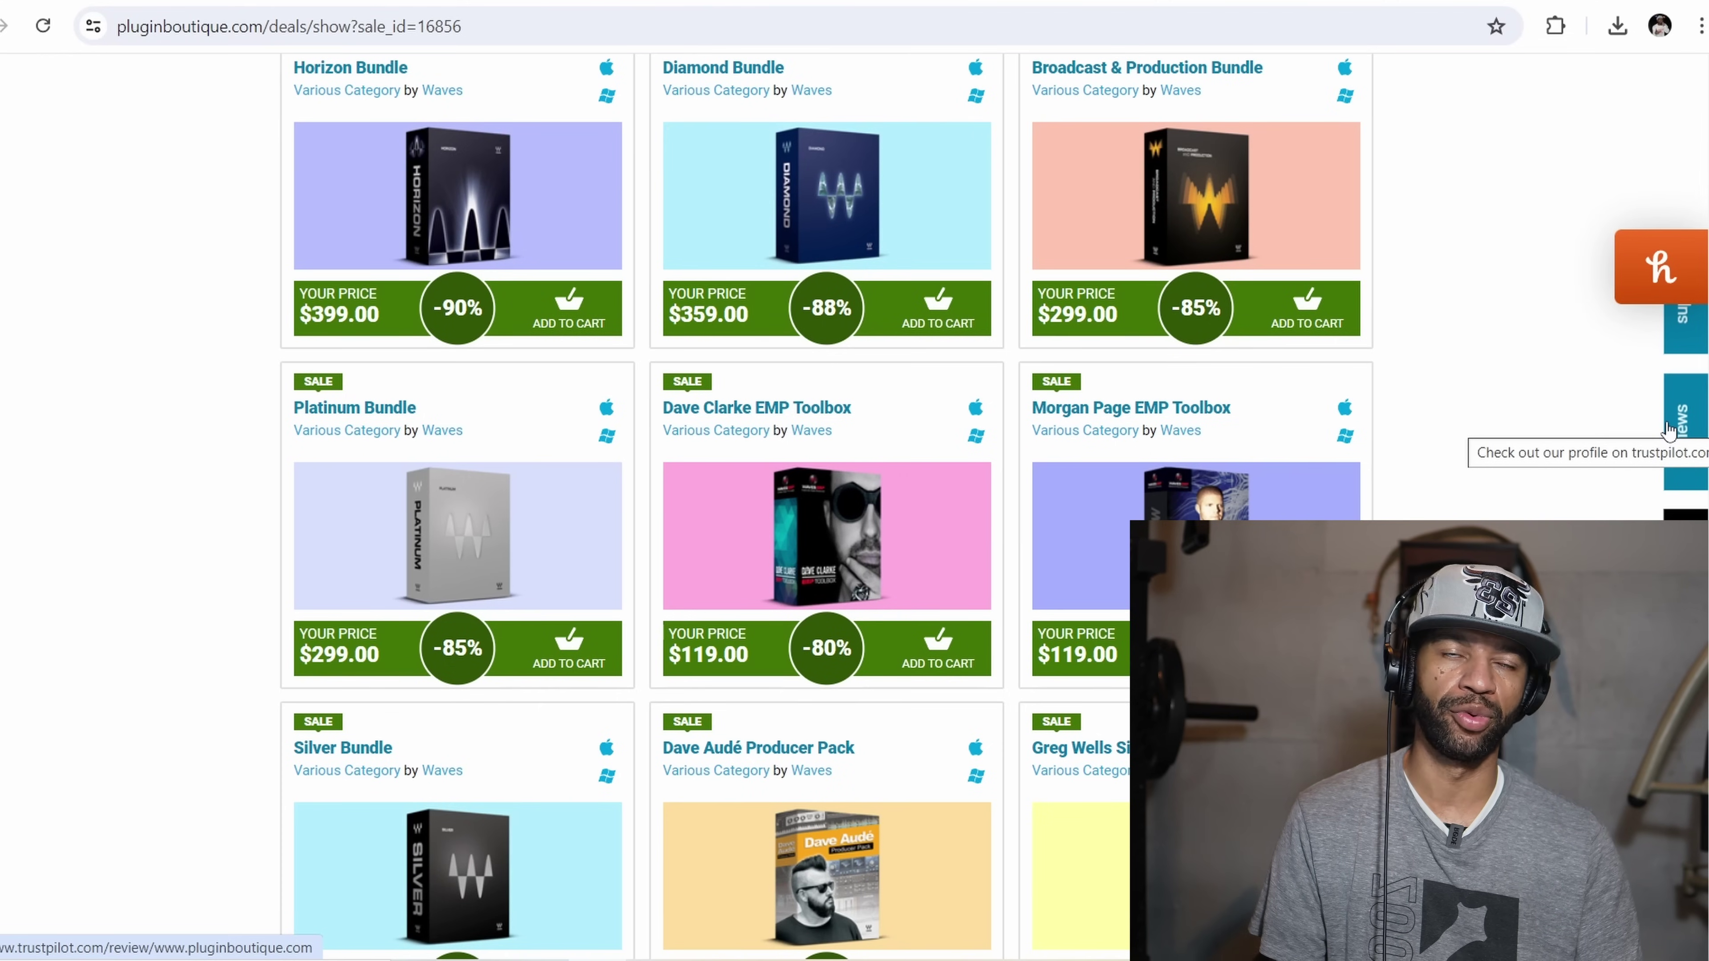
scroll(1668, 431, down, 3)
scroll(1668, 431, down, 3)
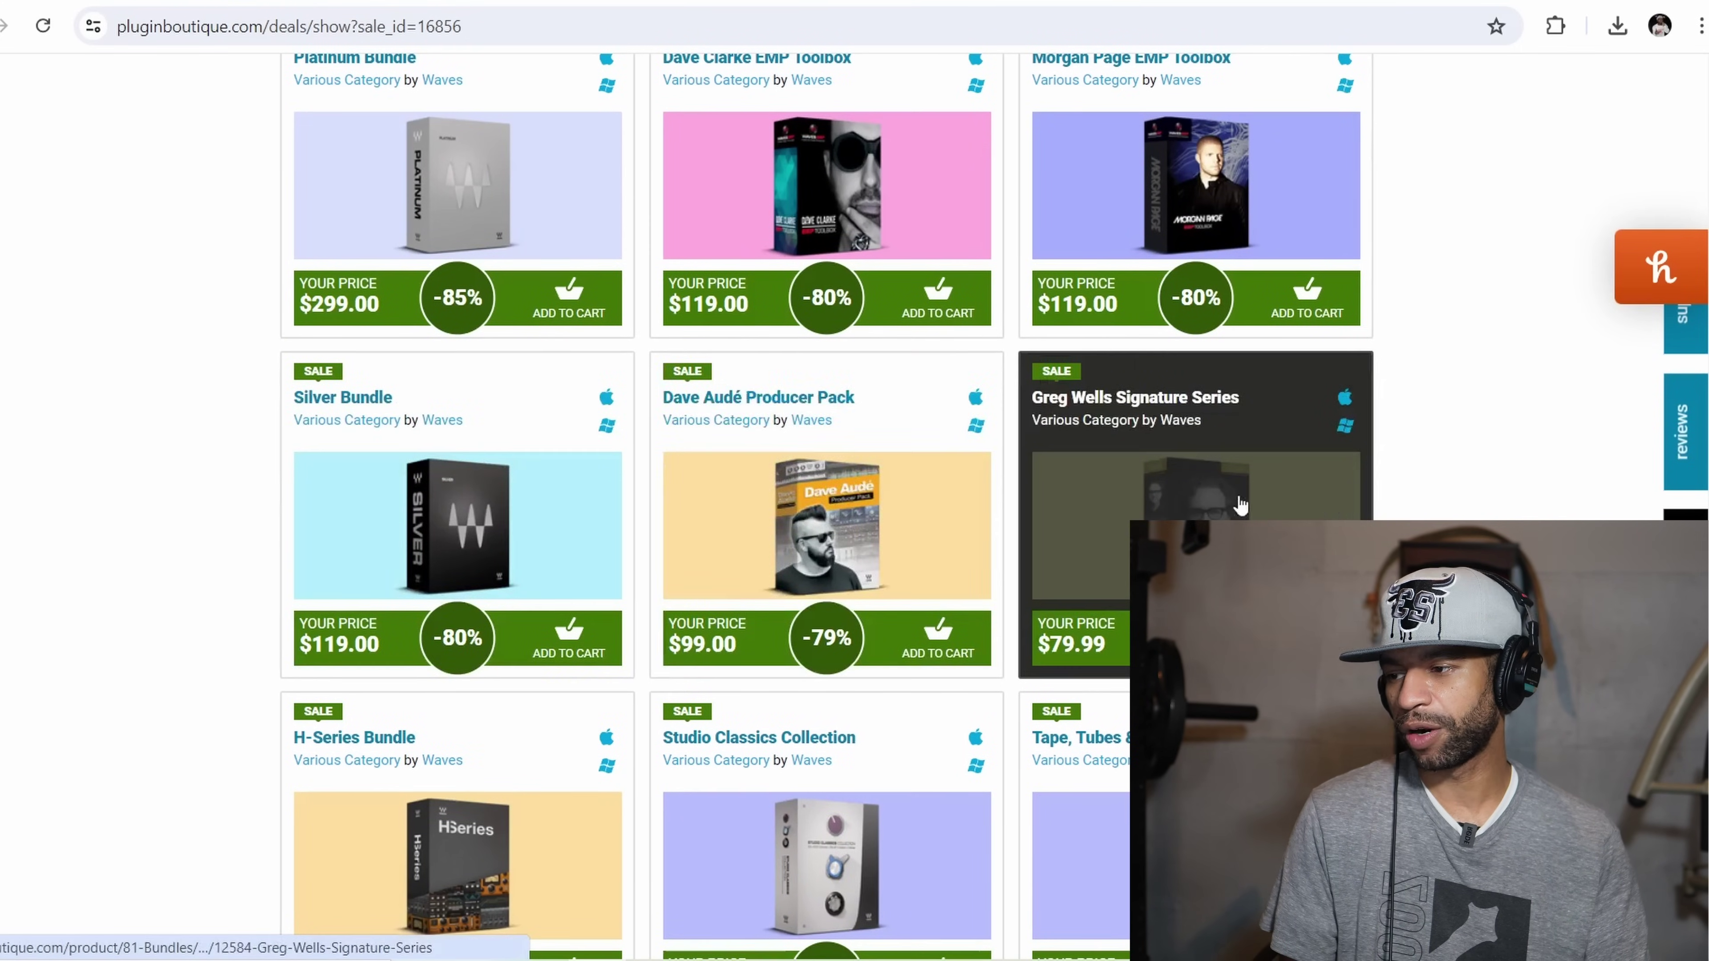
scroll(1527, 485, down, 5)
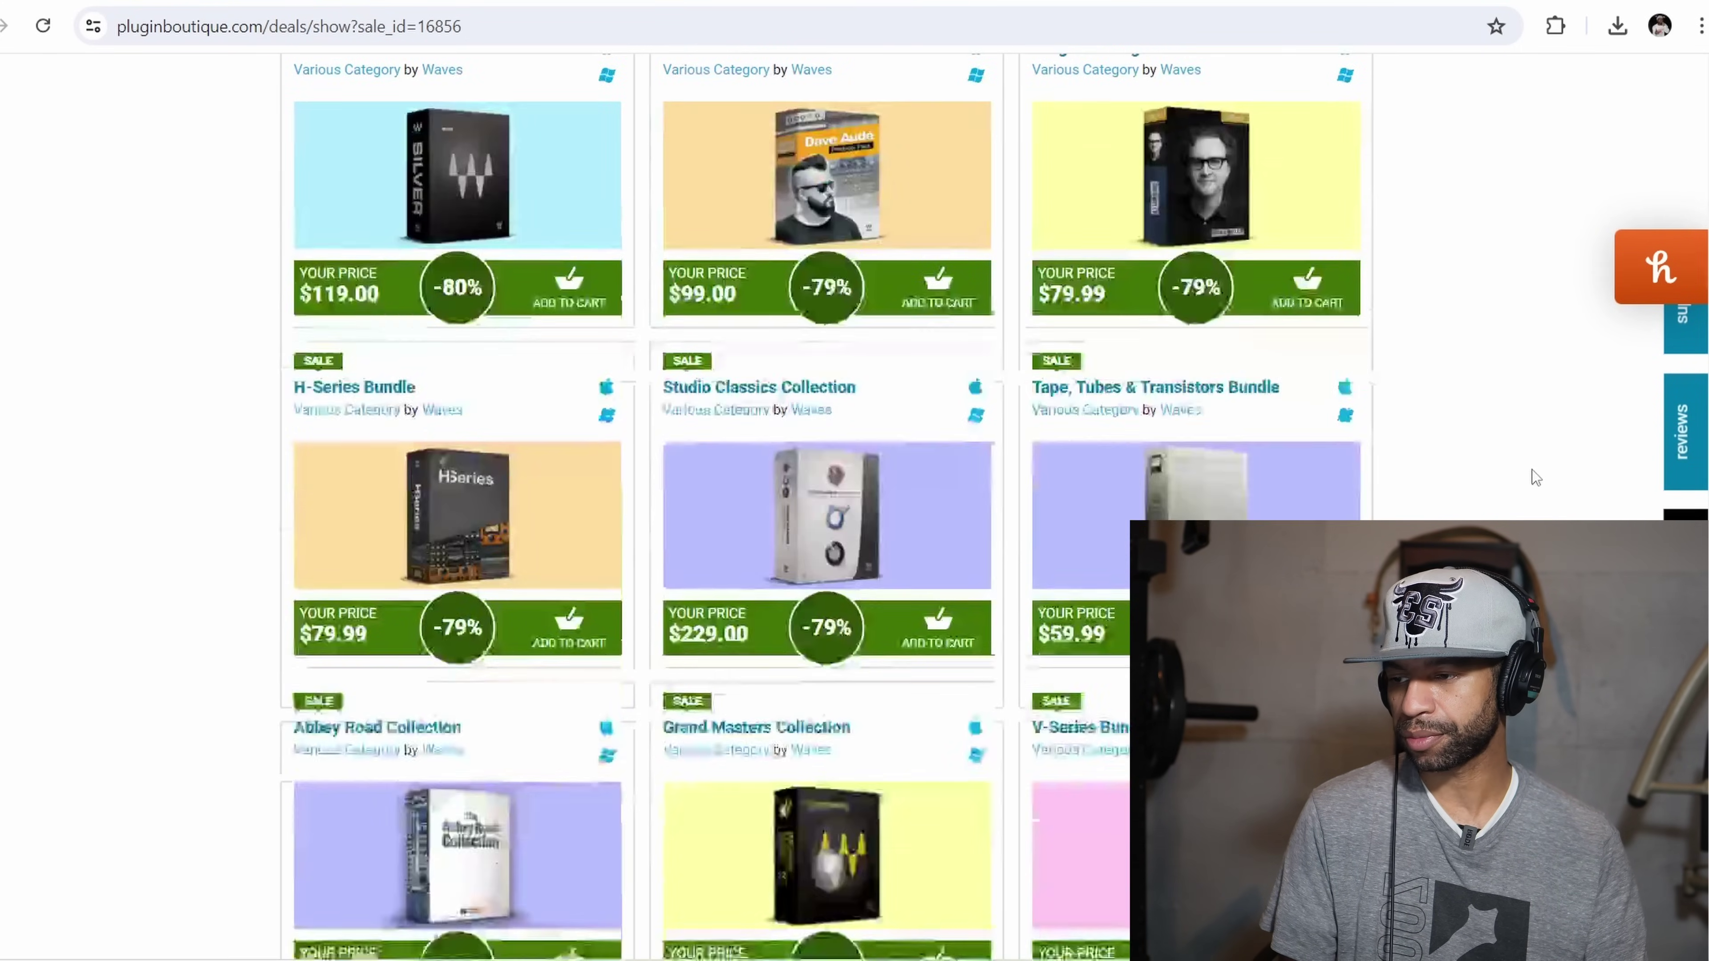